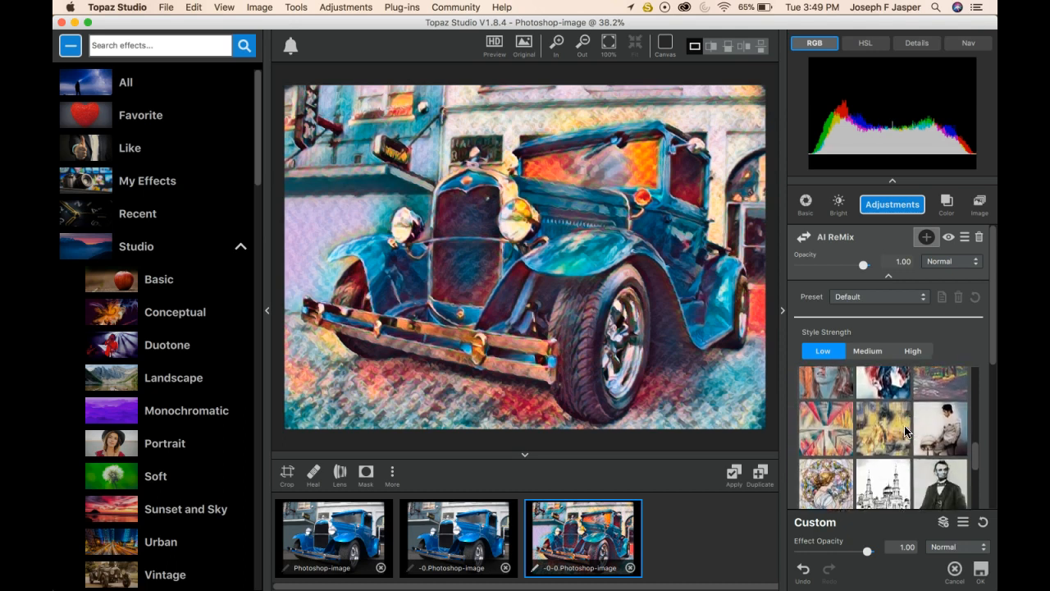
# Step: Apply the pale AI ReMix style with the seated figure at High style strength
pyautogui.click(938, 414)
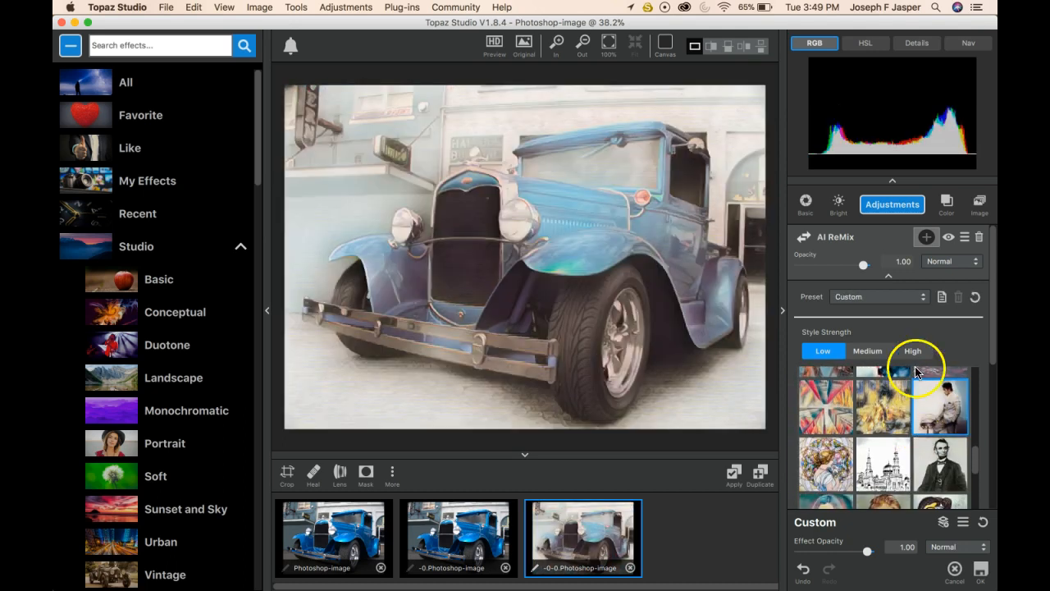
pyautogui.click(910, 351)
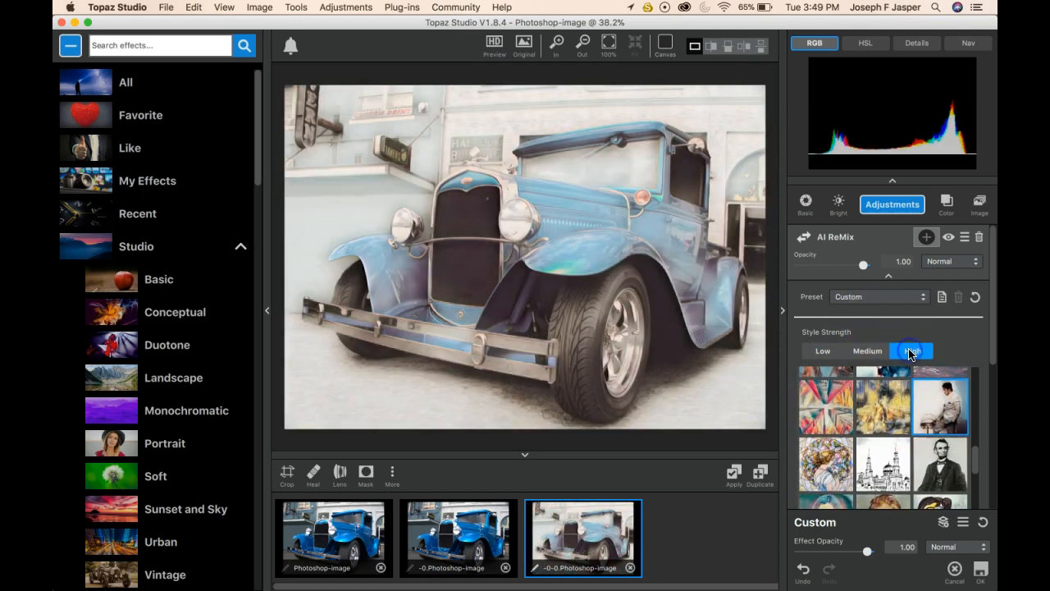
# Step: Set the AI ReMix contrast to 1.44, brightness to -0.13 and saturation to 1.20
pyautogui.scroll(-1, 901, 484)
pyautogui.moveTo(994, 363); pyautogui.dragTo(989, 457)
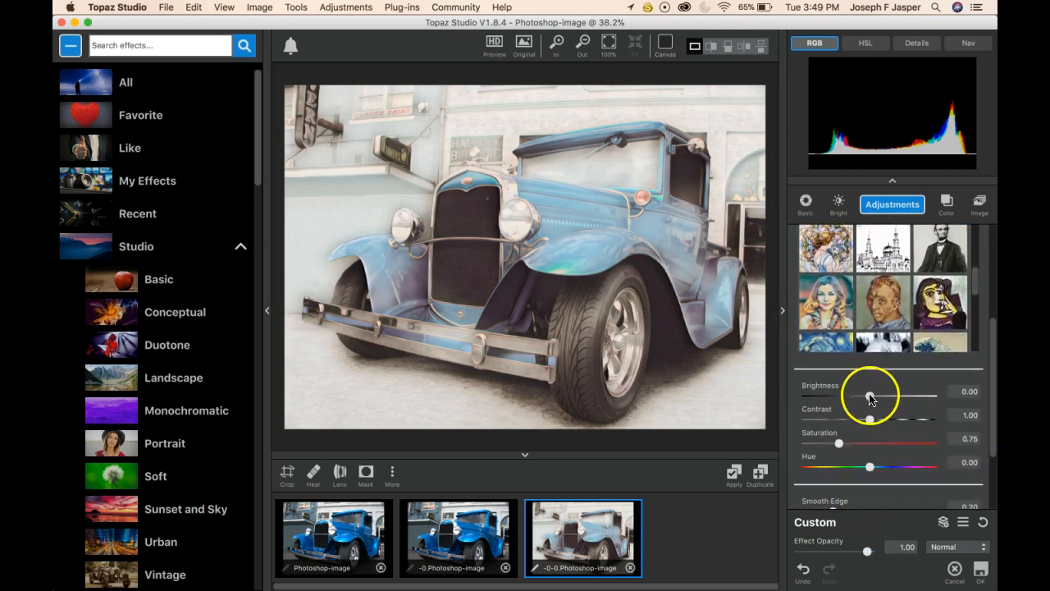
pyautogui.moveTo(871, 421); pyautogui.dragTo(862, 397)
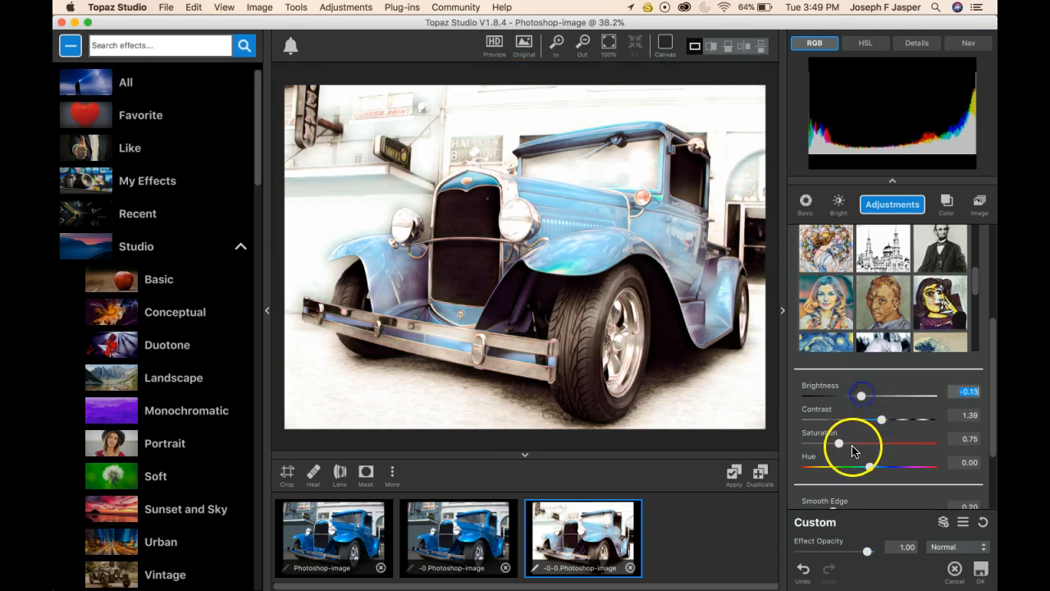
pyautogui.moveTo(839, 443); pyautogui.dragTo(867, 447)
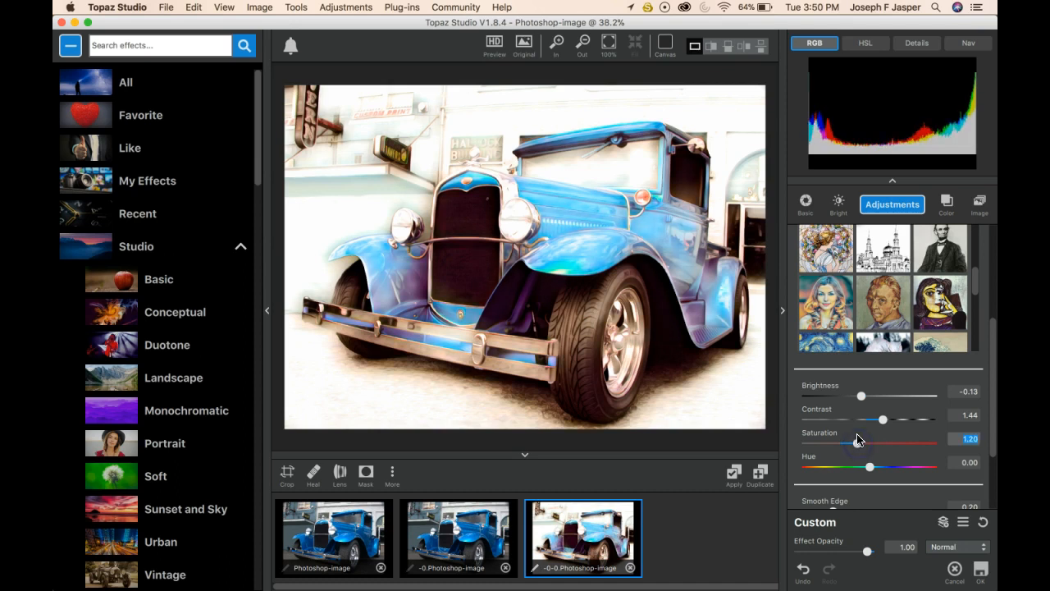
# Step: Add a mask to the AI ReMix adjustment and brush over the truck's windshield with mask transparency 0.39
pyautogui.click(853, 355)
pyautogui.click(924, 237)
pyautogui.click(808, 453)
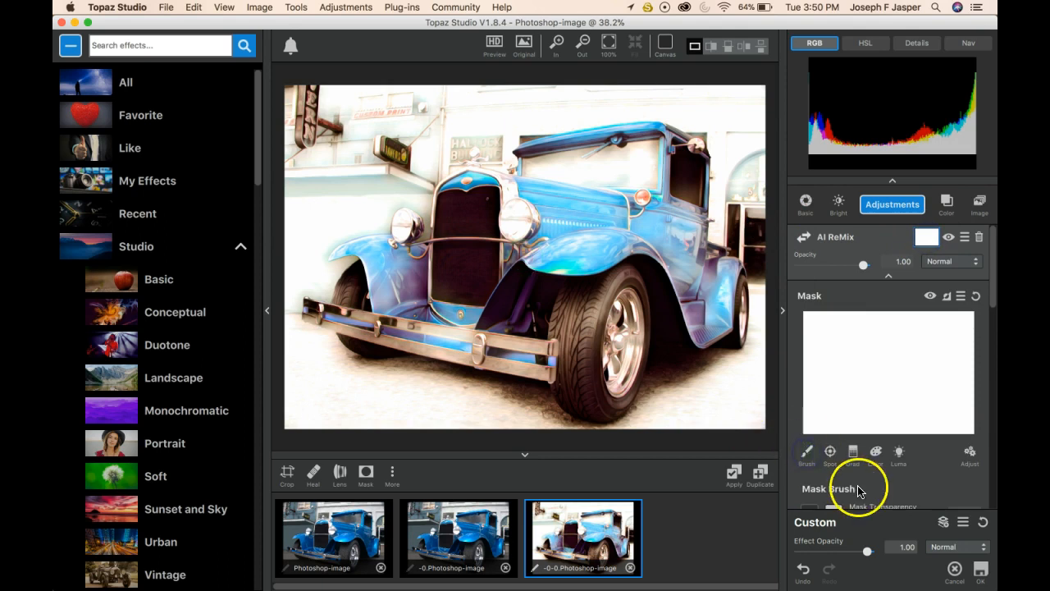
pyautogui.scroll(-1, 858, 491)
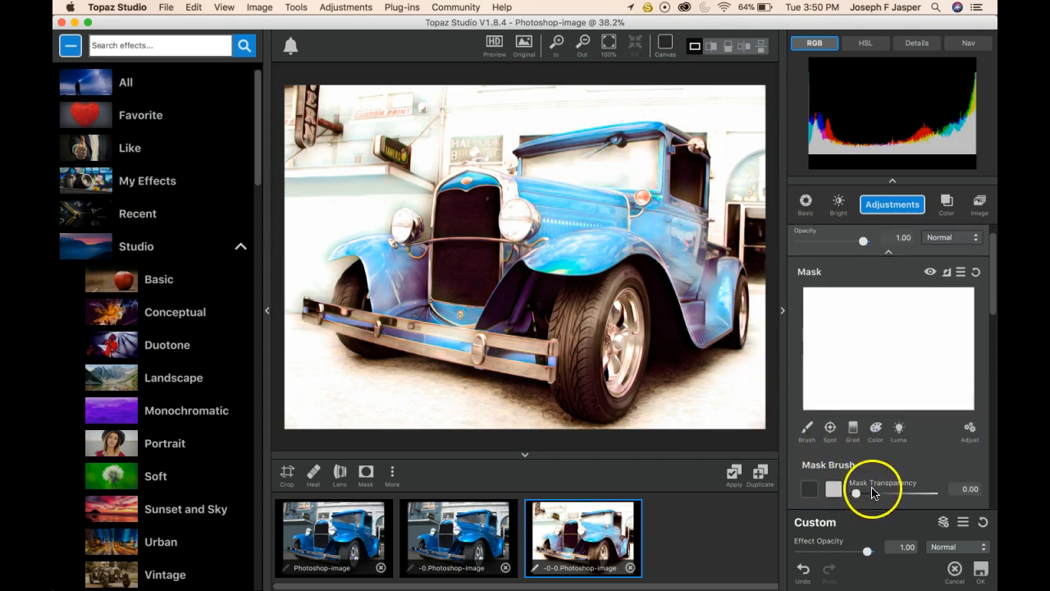
pyautogui.moveTo(855, 490); pyautogui.dragTo(885, 492)
pyautogui.click(646, 154)
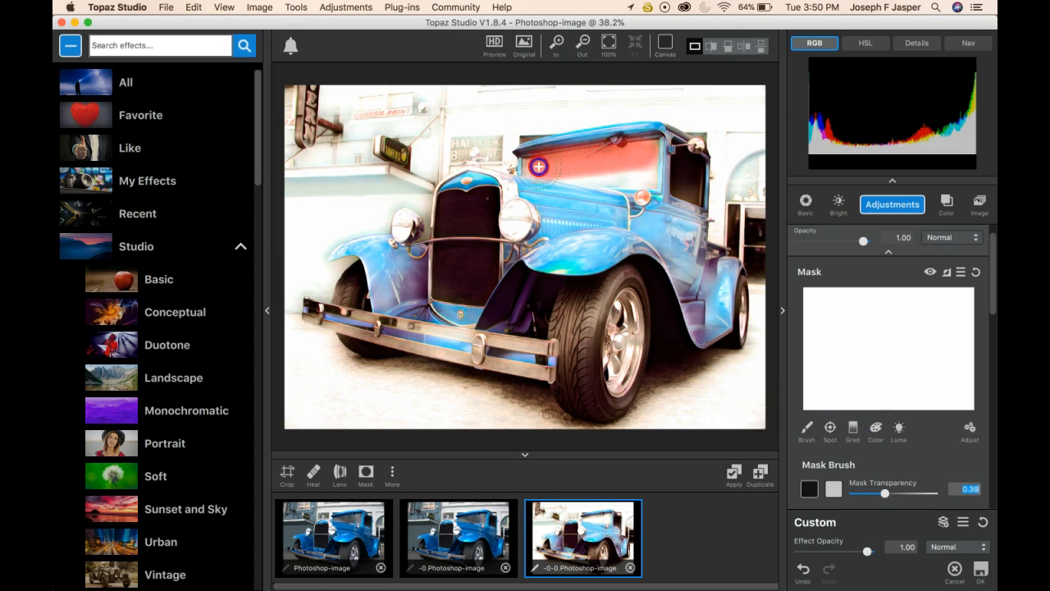
pyautogui.moveTo(645, 173); pyautogui.dragTo(652, 169)
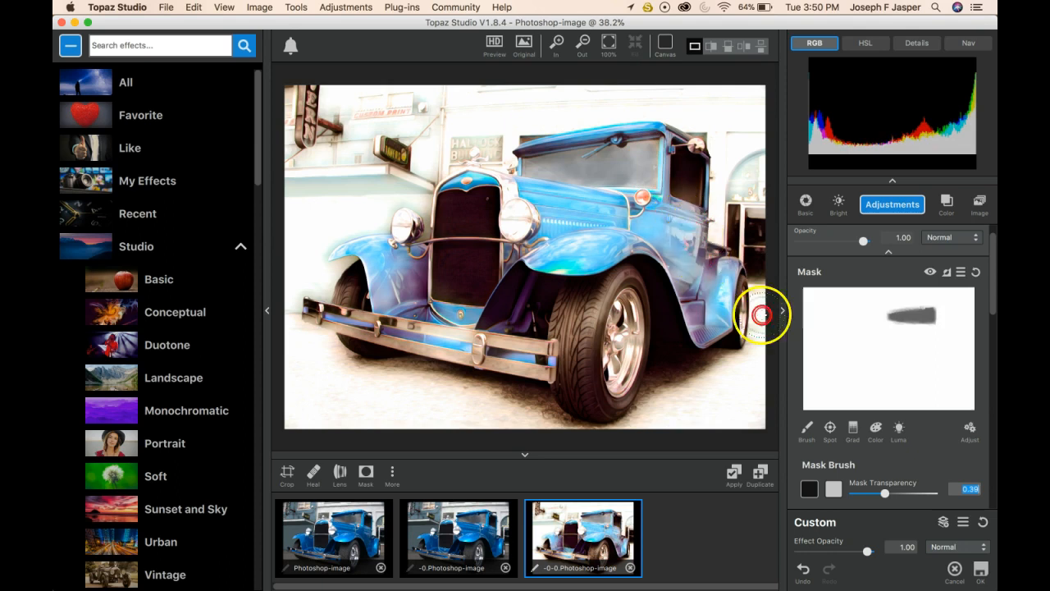
# Step: Brush the AI ReMix mask over the windshield again and over both headlights with mask transparency 0.19
pyautogui.click(643, 162)
pyautogui.moveTo(609, 158); pyautogui.dragTo(582, 171)
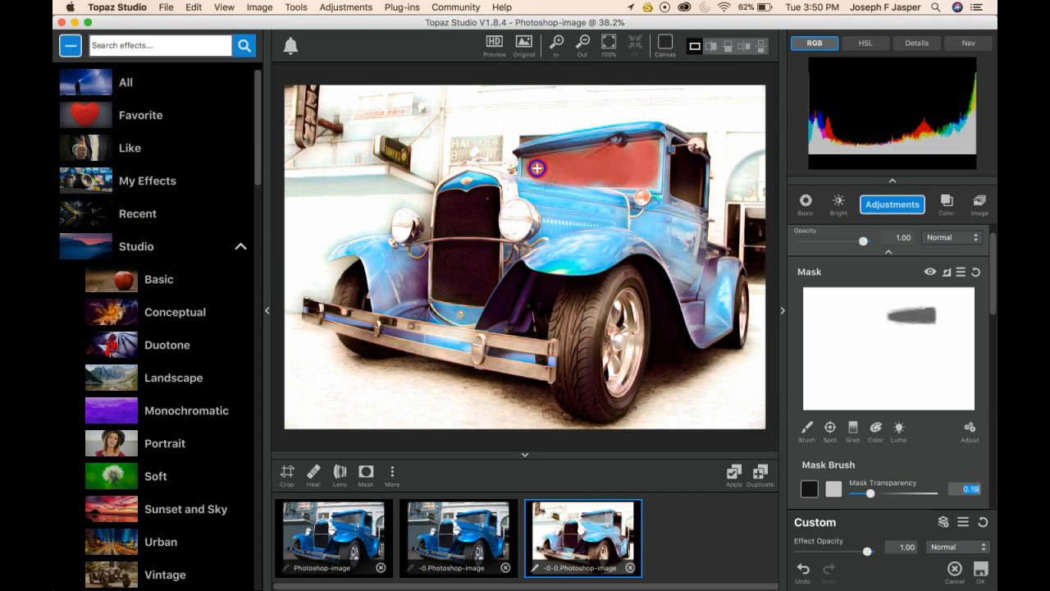
pyautogui.moveTo(558, 163); pyautogui.dragTo(569, 159)
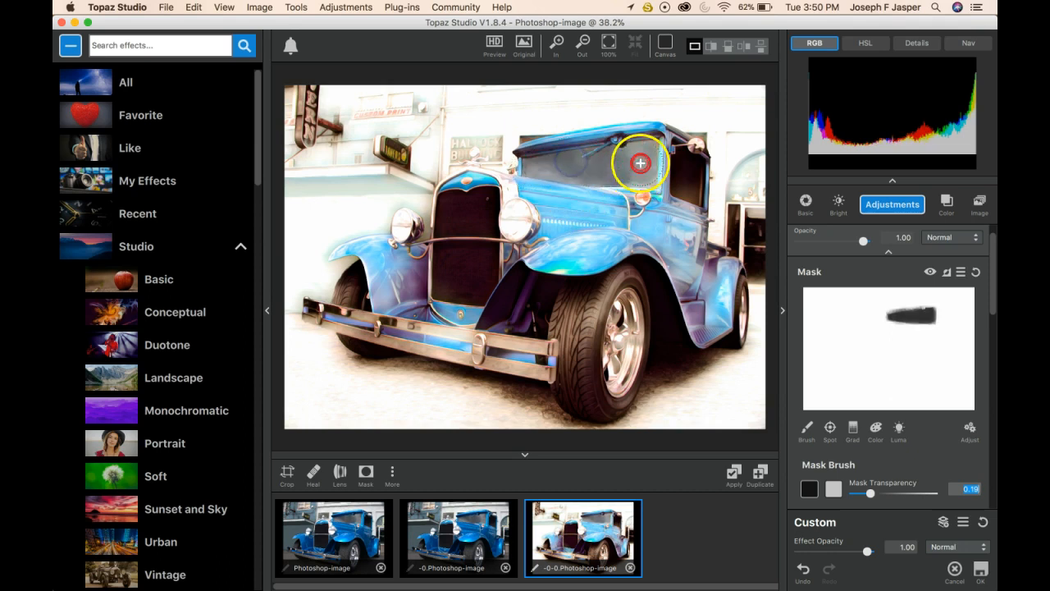
pyautogui.moveTo(509, 234)
pyautogui.mouseDown()
pyautogui.moveTo(497, 222)
pyautogui.moveTo(511, 228)
pyautogui.mouseUp()
pyautogui.moveTo(401, 223); pyautogui.dragTo(401, 230)
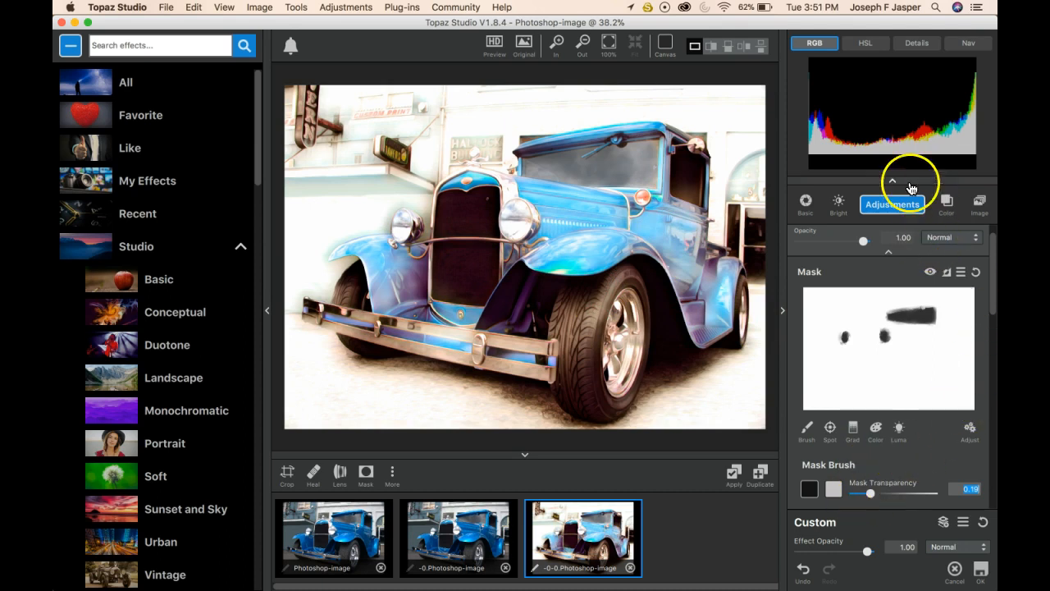
# Step: Mask the small orange lamp below the windshield with brush radius 0.16, and apply the adjustment
pyautogui.scroll(-4, 919, 205)
pyautogui.moveTo(844, 390); pyautogui.dragTo(828, 390)
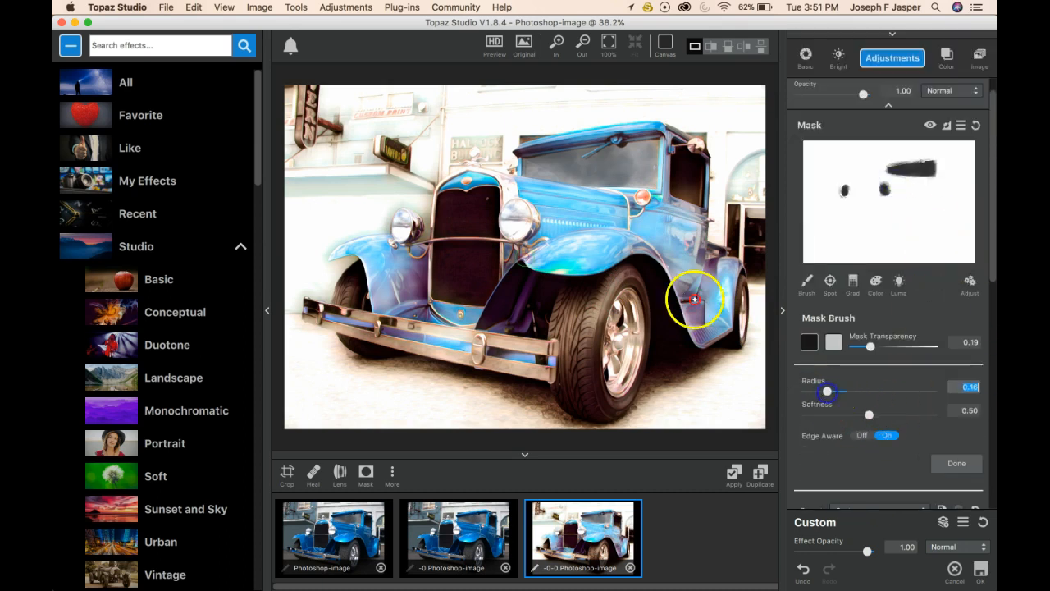
pyautogui.moveTo(661, 231)
pyautogui.mouseDown()
pyautogui.moveTo(699, 145)
pyautogui.moveTo(673, 166)
pyautogui.mouseUp()
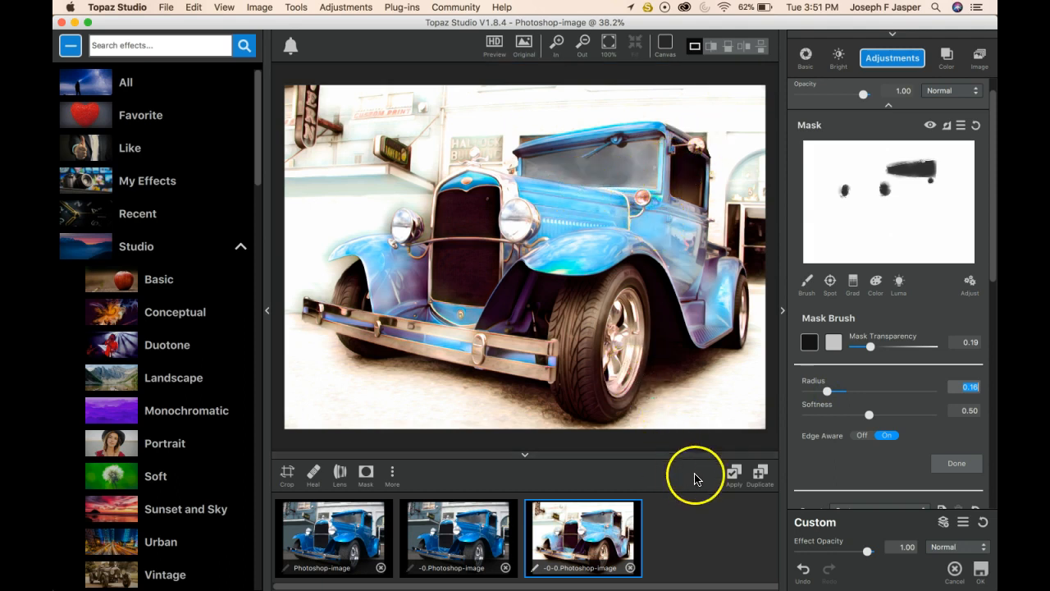
pyautogui.click(733, 473)
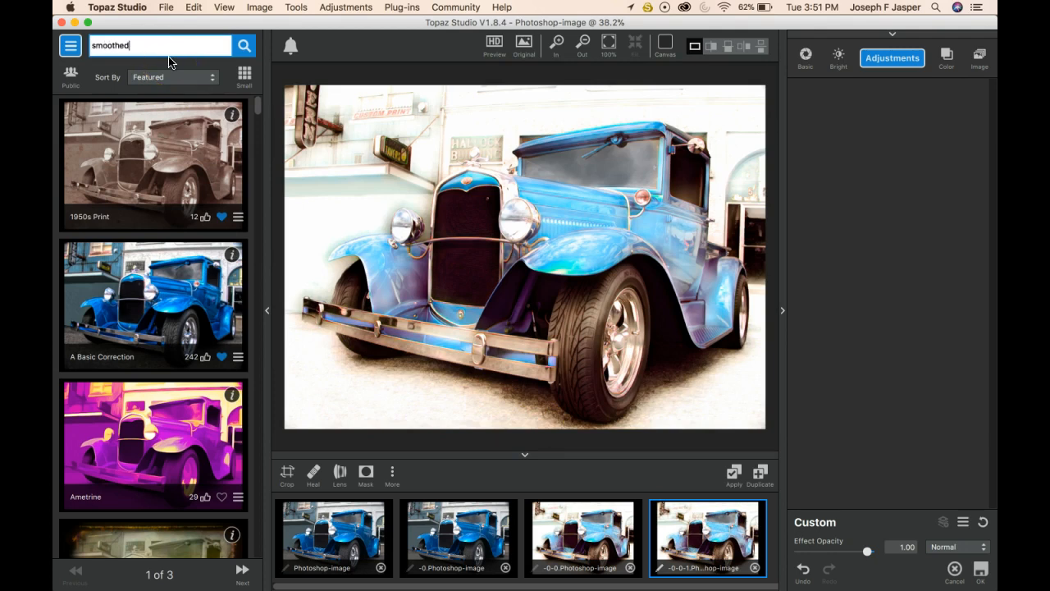
# Step: Search the effects for "smoothed" and apply the Smoothed sketch effect at 0.27 effect opacity
pyautogui.press('Return')
pyautogui.click(145, 127)
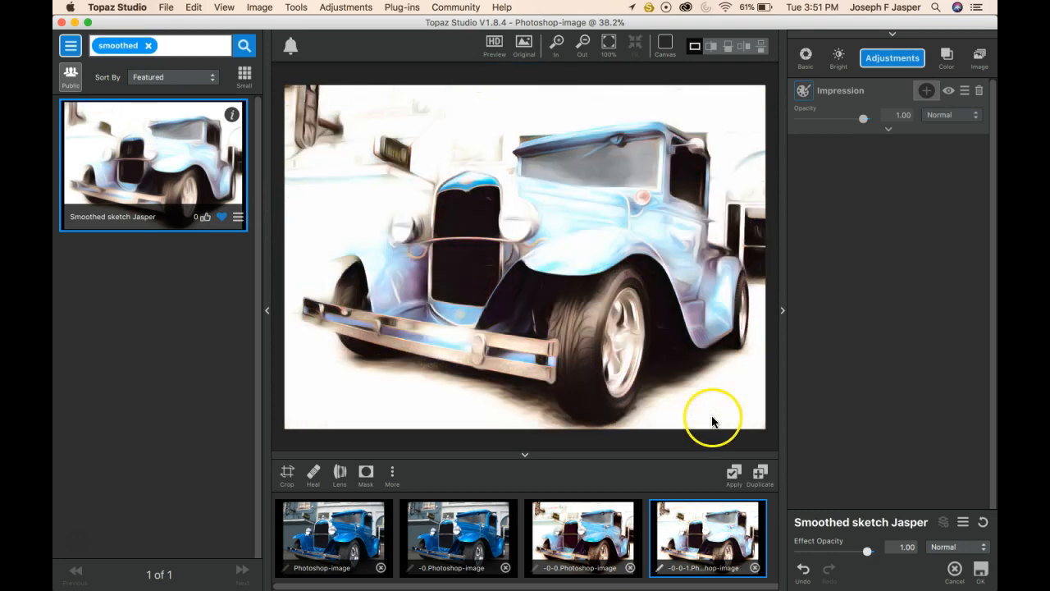
pyautogui.moveTo(864, 551); pyautogui.dragTo(818, 555)
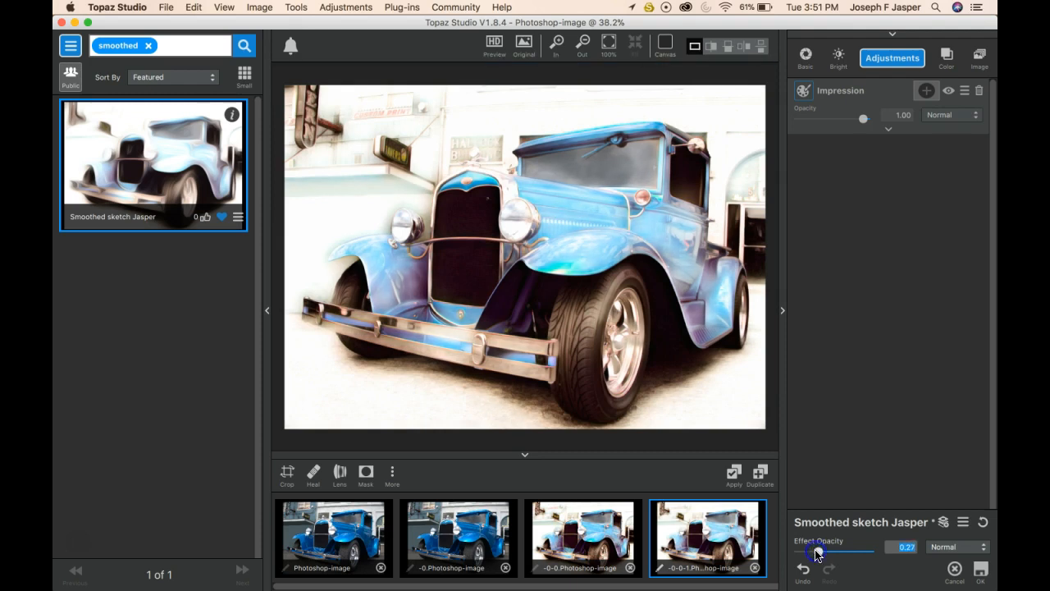
pyautogui.click(734, 475)
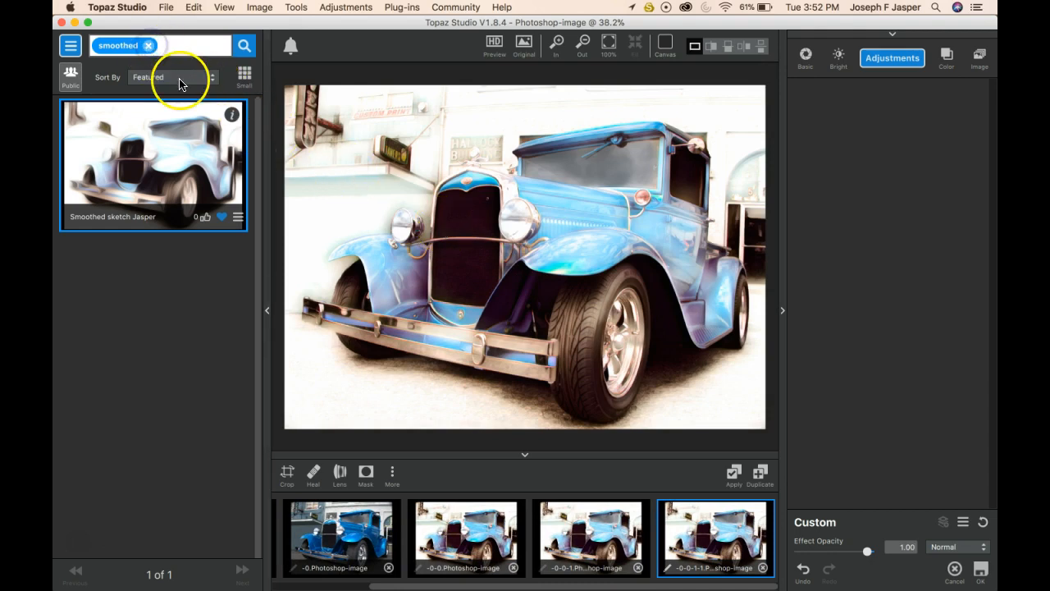
# Step: Clear the "smoothed" search to list all effects
pyautogui.click(80, 53)
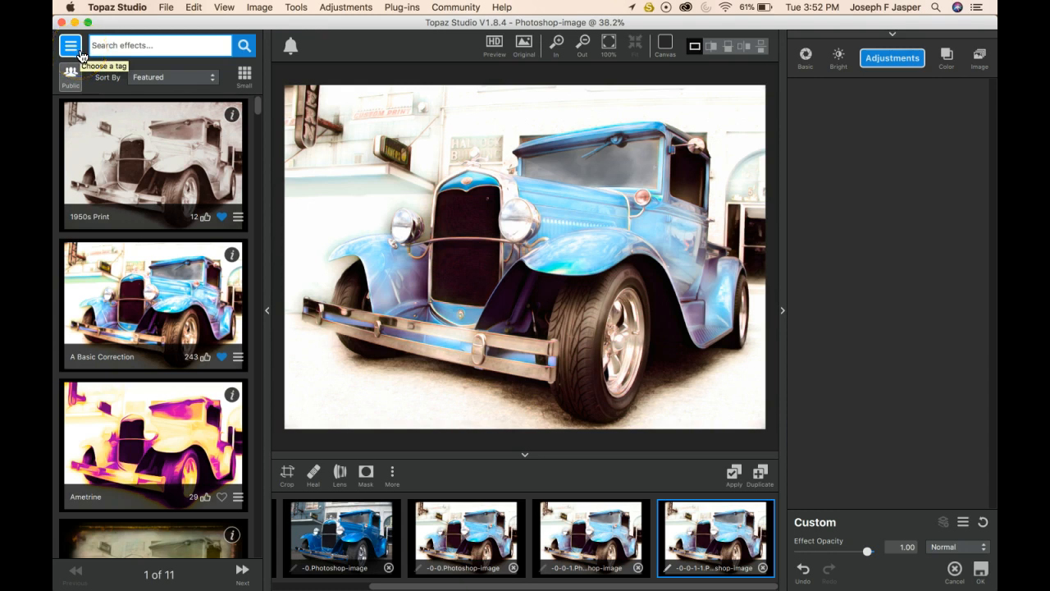
pyautogui.click(122, 48)
# Step: Choose the 1950s Print effect and brush it out of the image's upper-right corner and upper edge with an effect mask
pyautogui.click(153, 151)
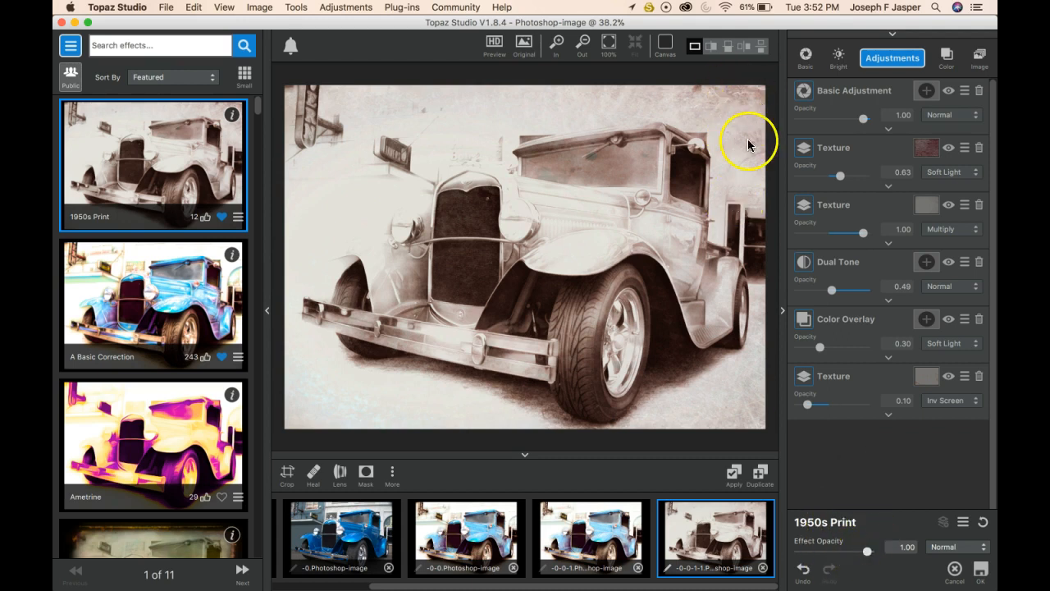
pyautogui.click(366, 472)
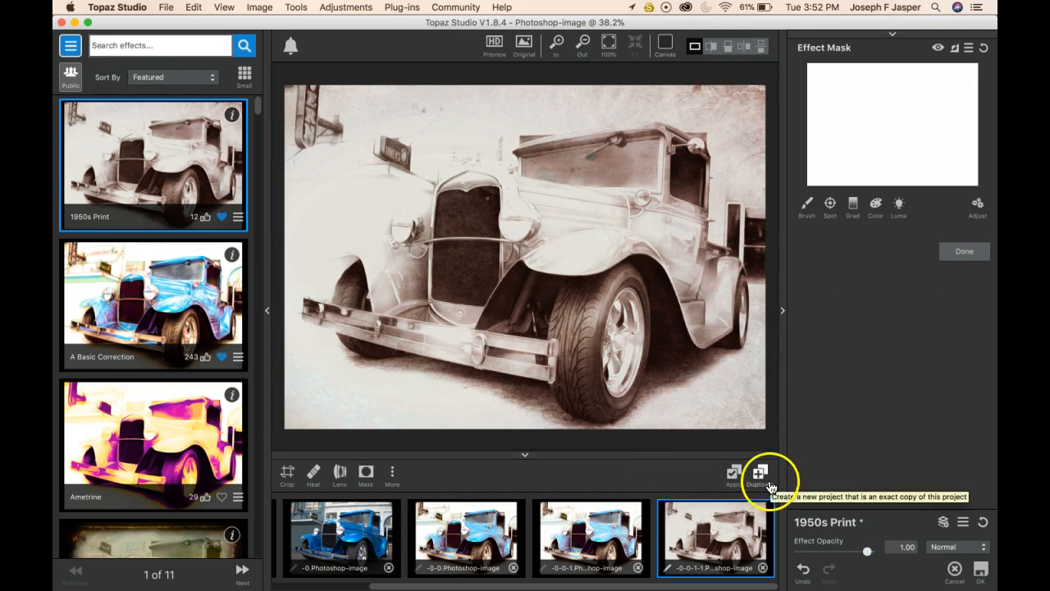
pyautogui.click(807, 205)
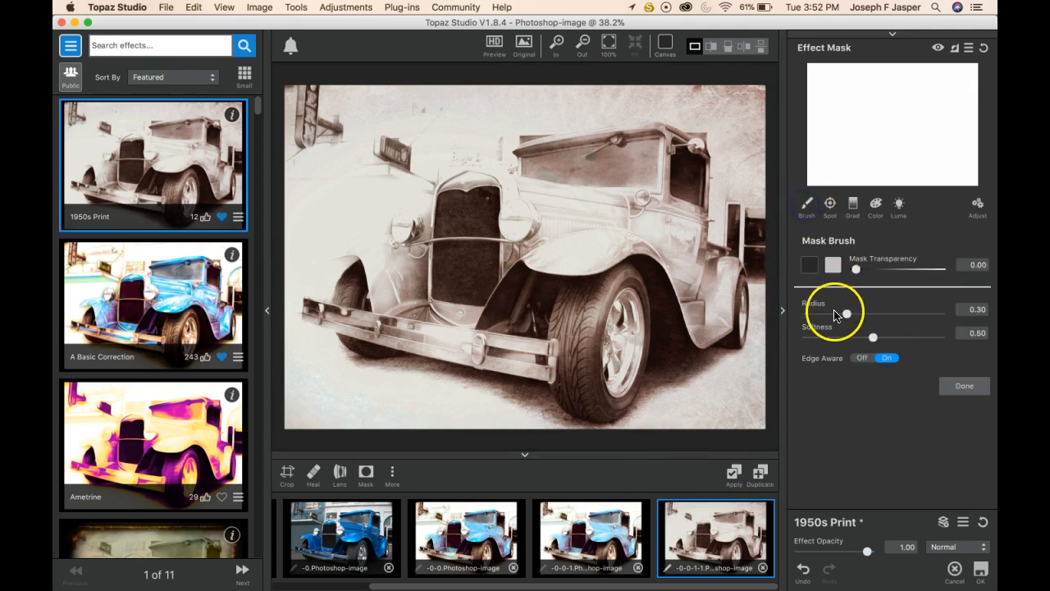
pyautogui.moveTo(748, 100)
pyautogui.mouseDown()
pyautogui.moveTo(771, 159)
pyautogui.moveTo(752, 117)
pyautogui.moveTo(755, 177)
pyautogui.moveTo(729, 147)
pyautogui.moveTo(633, 103)
pyautogui.moveTo(657, 91)
pyautogui.moveTo(539, 104)
pyautogui.mouseUp()
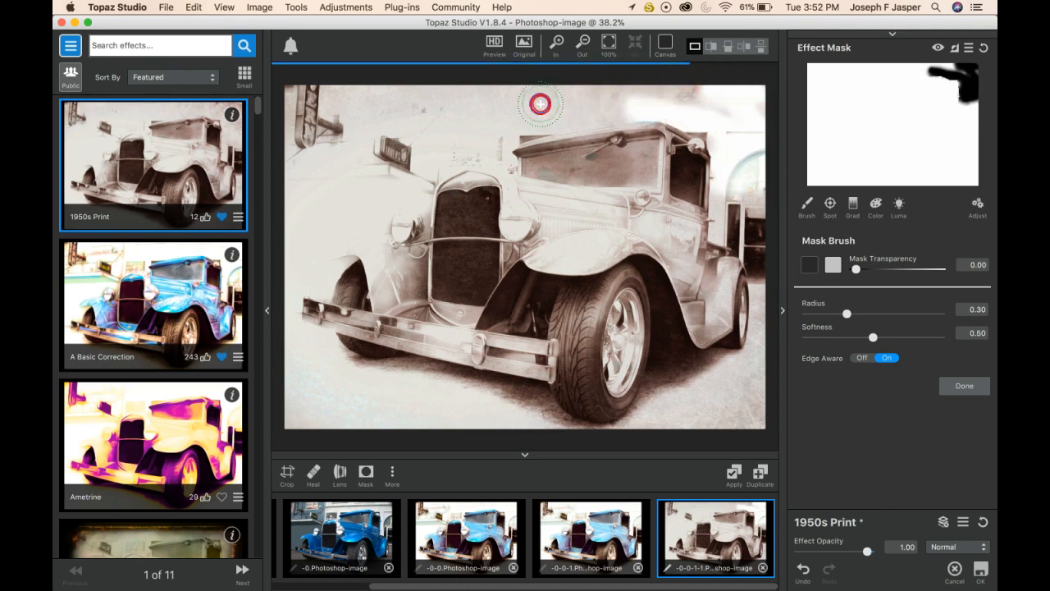
pyautogui.moveTo(623, 108)
pyautogui.mouseDown()
pyautogui.moveTo(510, 119)
pyautogui.moveTo(492, 106)
pyautogui.mouseUp()
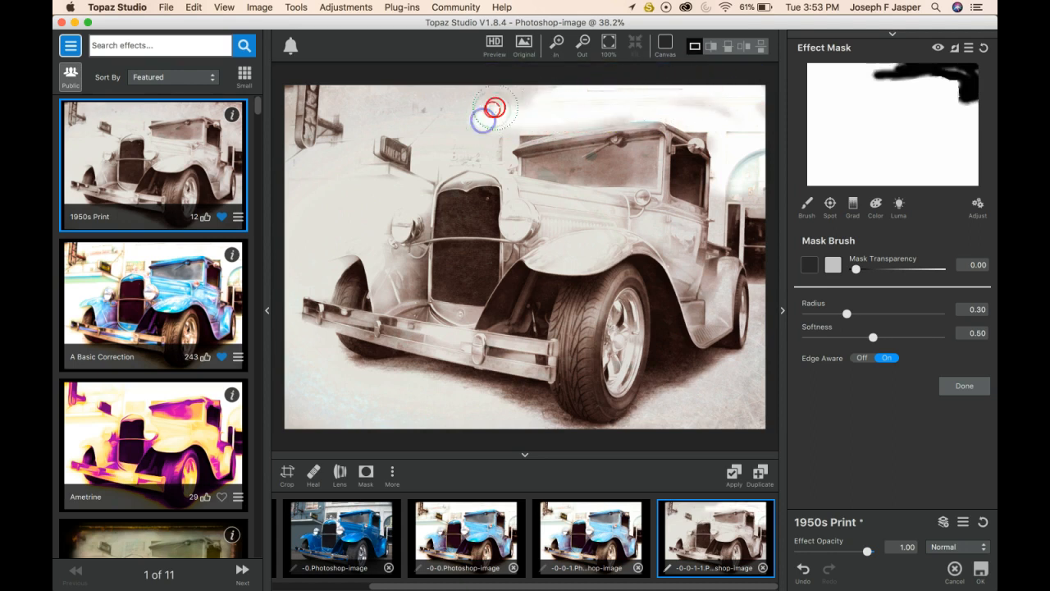
# Step: Set the mask brush radius to 0.36 and brush the effect out of the image's lower-left and lower-right ground areas
pyautogui.moveTo(847, 314); pyautogui.dragTo(856, 315)
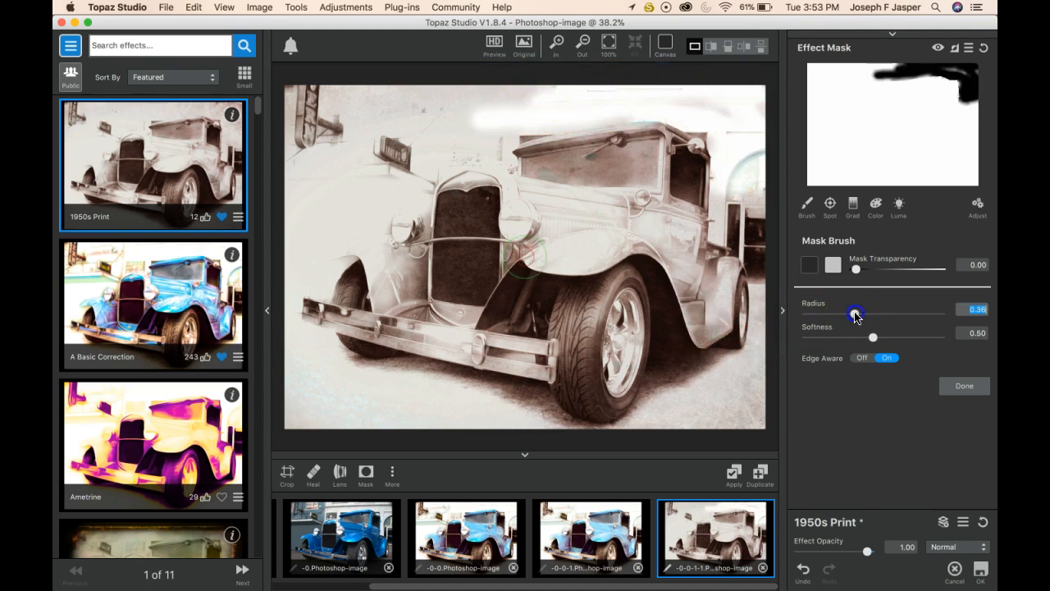
pyautogui.moveTo(371, 398)
pyautogui.mouseDown()
pyautogui.moveTo(311, 382)
pyautogui.moveTo(331, 413)
pyautogui.moveTo(291, 410)
pyautogui.moveTo(290, 369)
pyautogui.moveTo(314, 347)
pyautogui.moveTo(295, 348)
pyautogui.moveTo(398, 406)
pyautogui.moveTo(506, 409)
pyautogui.moveTo(441, 397)
pyautogui.moveTo(490, 420)
pyautogui.mouseUp()
pyautogui.click(682, 421)
pyautogui.moveTo(682, 421)
pyautogui.mouseDown()
pyautogui.moveTo(757, 416)
pyautogui.moveTo(705, 424)
pyautogui.moveTo(739, 438)
pyautogui.mouseUp()
# Step: Set the mask brush softness to 1.00 and extend the masked area along the image's bottom, right and top edges
pyautogui.moveTo(874, 336); pyautogui.dragTo(938, 336)
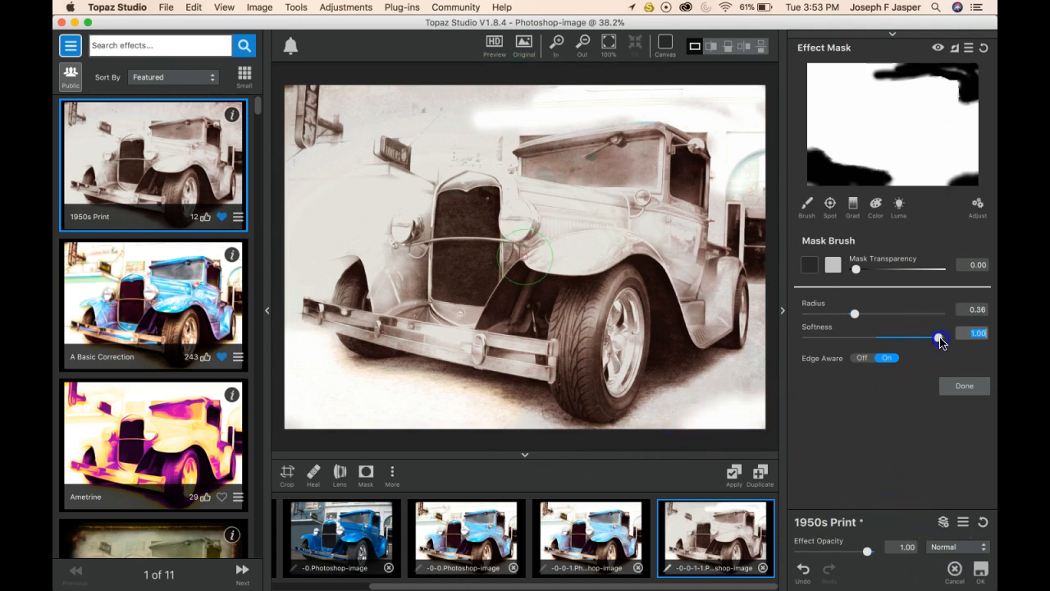
pyautogui.moveTo(741, 380); pyautogui.dragTo(631, 441)
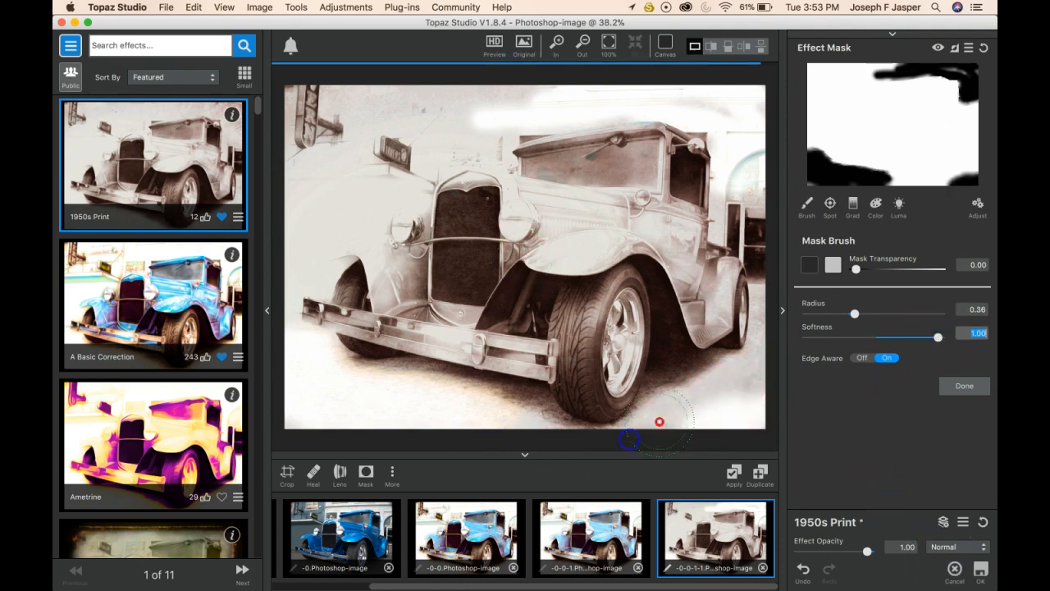
pyautogui.click(758, 356)
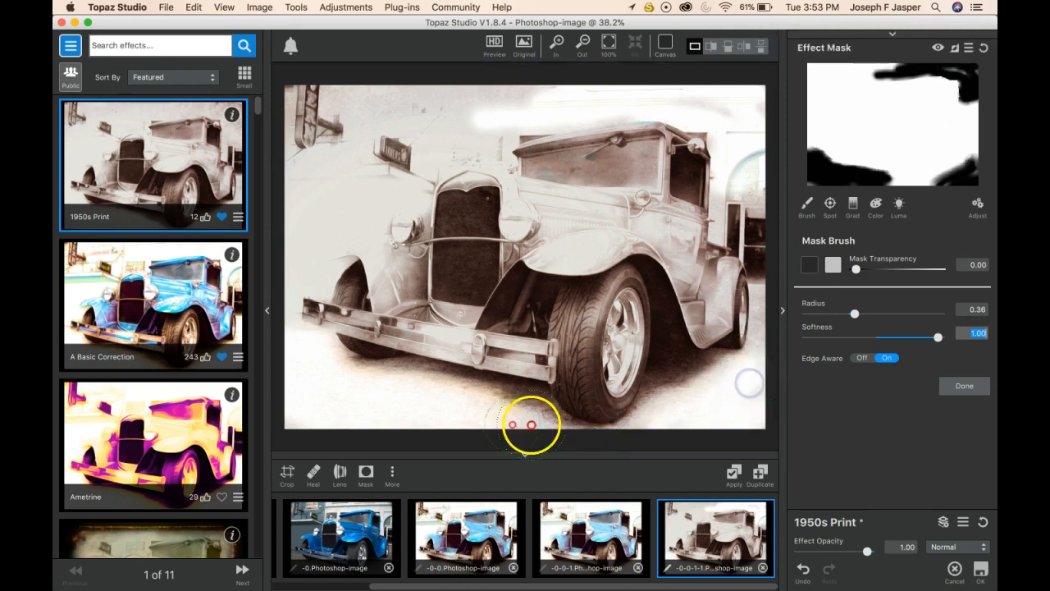
pyautogui.moveTo(369, 124)
pyautogui.mouseDown()
pyautogui.moveTo(514, 93)
pyautogui.moveTo(465, 110)
pyautogui.moveTo(359, 94)
pyautogui.moveTo(403, 89)
pyautogui.mouseUp()
pyautogui.moveTo(562, 94)
pyautogui.mouseDown()
pyautogui.moveTo(515, 100)
pyautogui.moveTo(483, 108)
pyautogui.moveTo(503, 117)
pyautogui.moveTo(474, 128)
pyautogui.moveTo(481, 99)
pyautogui.mouseUp()
pyautogui.moveTo(675, 85); pyautogui.dragTo(769, 104)
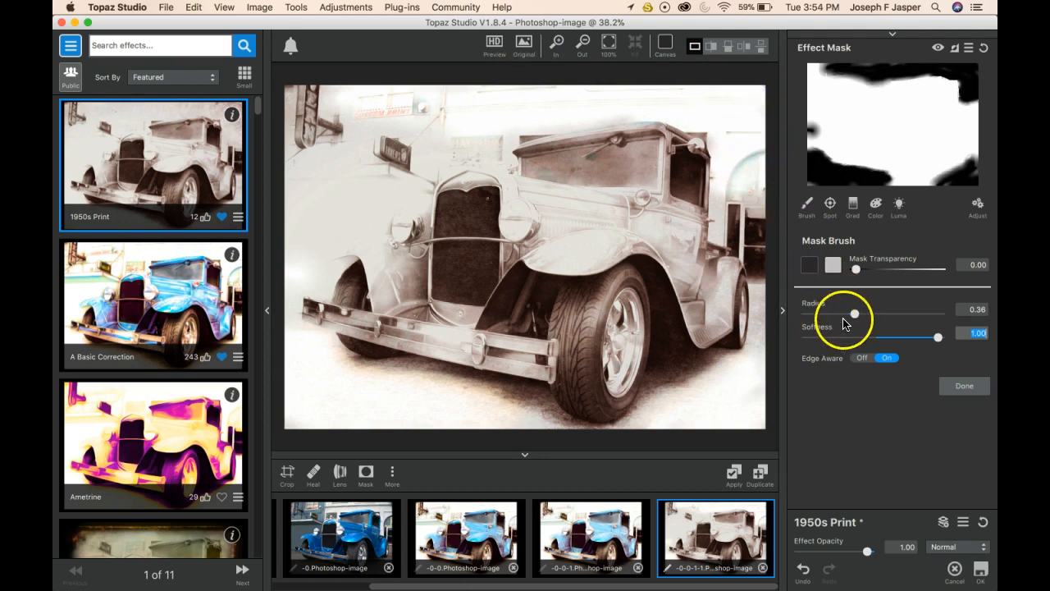
# Step: Brush the arched window with mask transparency 0.48, and again together with the upper-left wall at 0.96
pyautogui.click(895, 269)
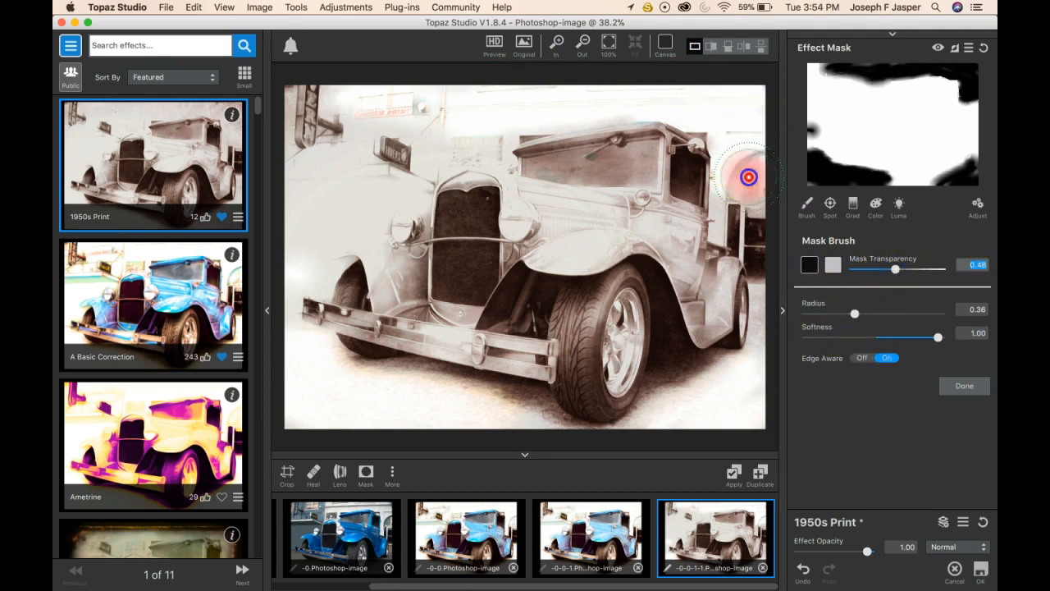
pyautogui.moveTo(740, 180)
pyautogui.mouseDown()
pyautogui.moveTo(758, 169)
pyautogui.moveTo(775, 177)
pyautogui.mouseUp()
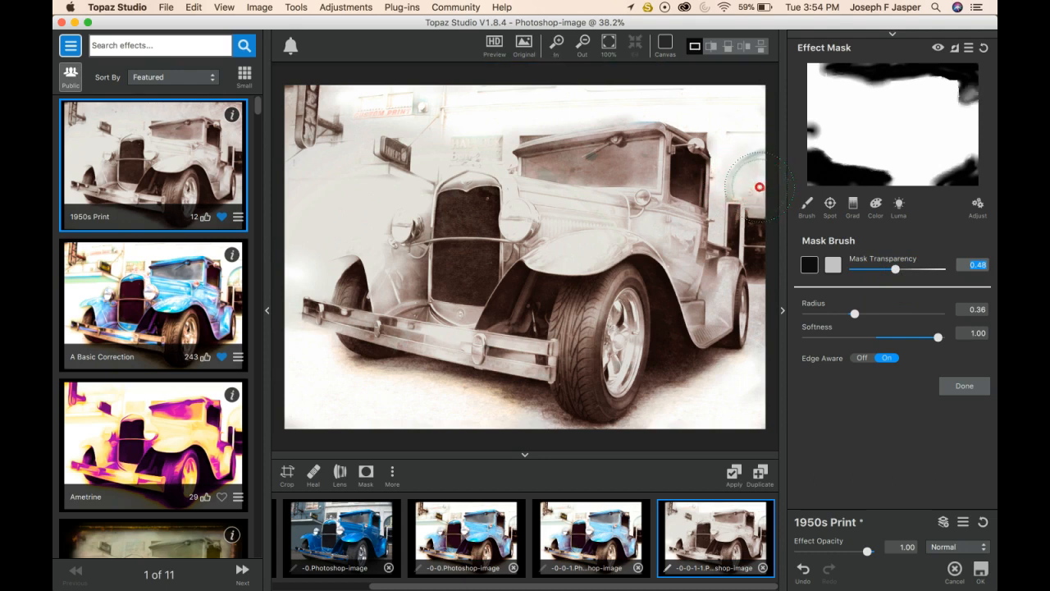
pyautogui.moveTo(896, 269); pyautogui.dragTo(936, 269)
pyautogui.moveTo(755, 185)
pyautogui.mouseDown()
pyautogui.moveTo(746, 193)
pyautogui.moveTo(760, 164)
pyautogui.moveTo(773, 189)
pyautogui.mouseUp()
pyautogui.moveTo(402, 109); pyautogui.dragTo(340, 118)
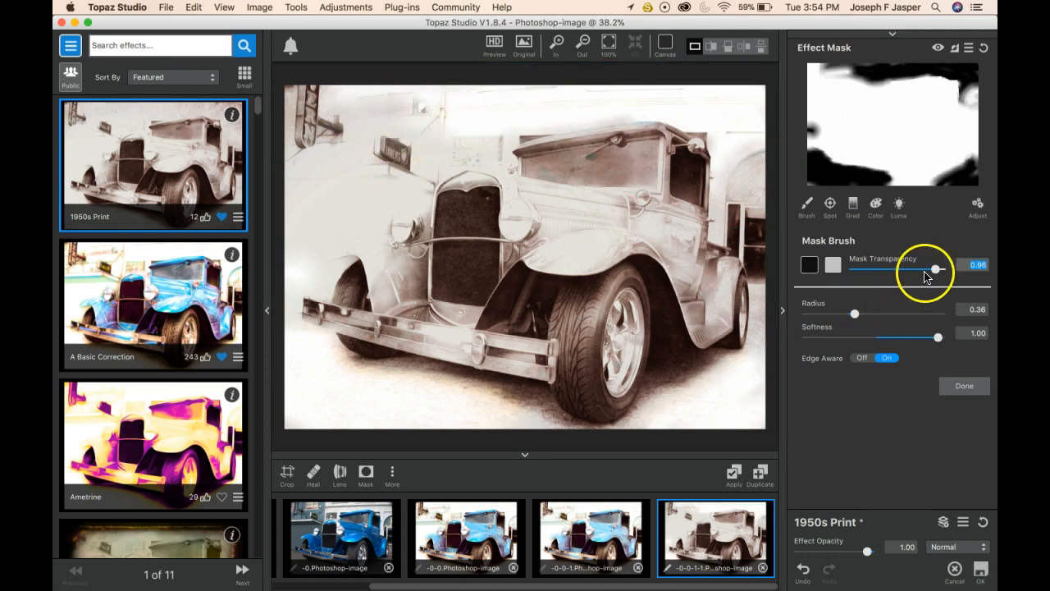
# Step: Try mask strokes over the background wall with mask transparency 0.87, undo them and reset the 1950s Print effect
pyautogui.moveTo(519, 166); pyautogui.dragTo(443, 136)
pyautogui.moveTo(498, 109)
pyautogui.mouseDown()
pyautogui.moveTo(604, 94)
pyautogui.moveTo(645, 154)
pyautogui.mouseUp()
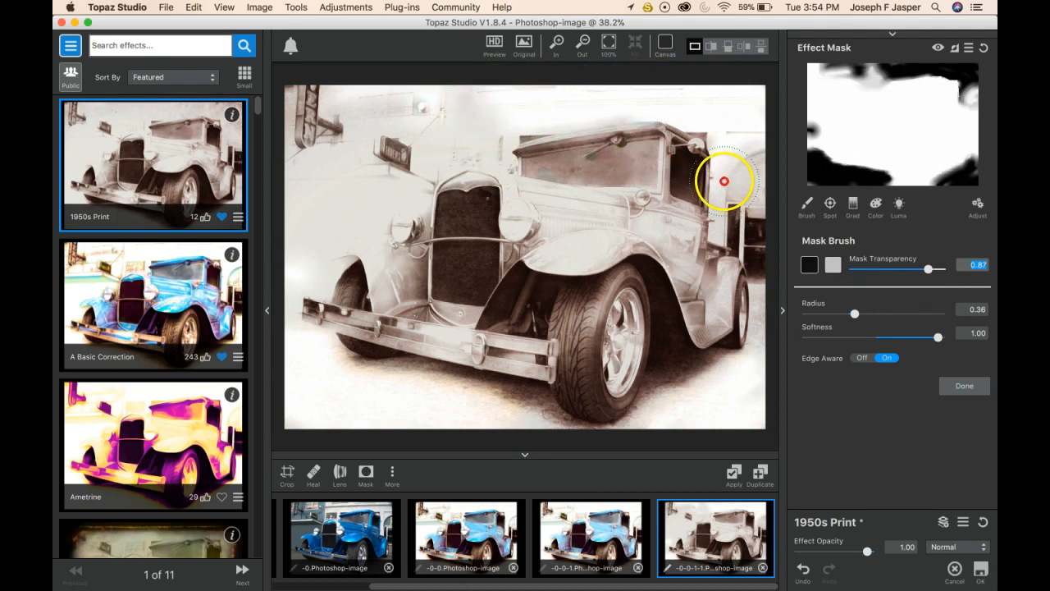
pyautogui.press('super+z')
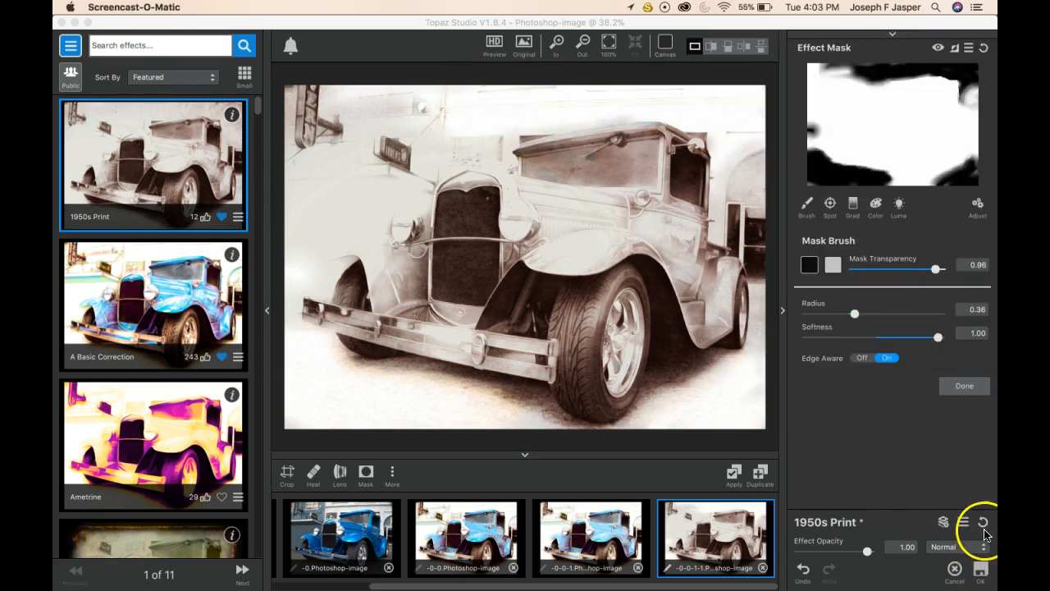
pyautogui.click(984, 523)
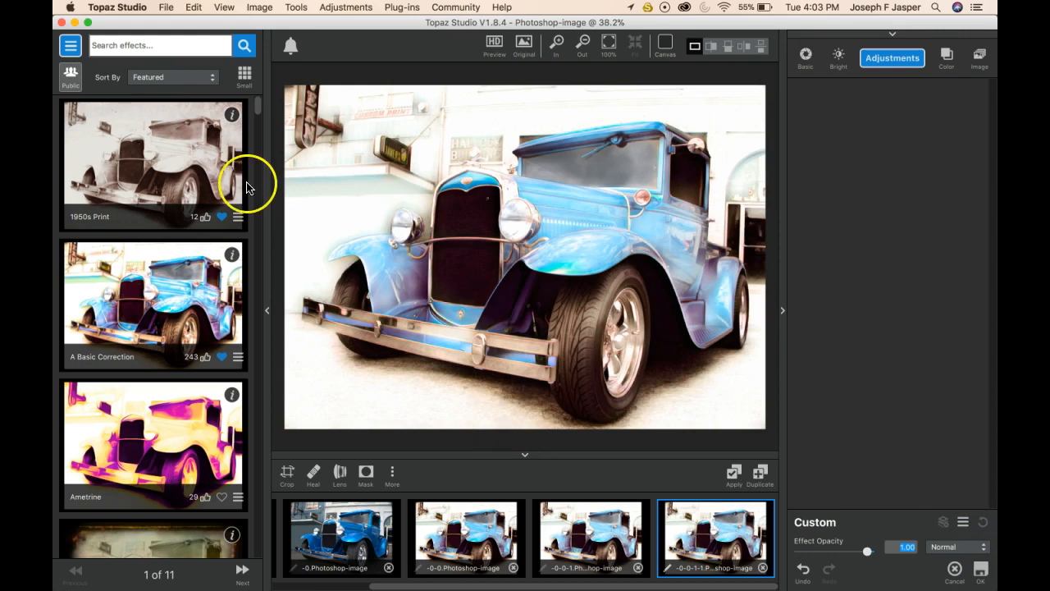
# Step: Add a Black and White adjustment with the Default preset and apply it to the truck image
pyautogui.click(892, 59)
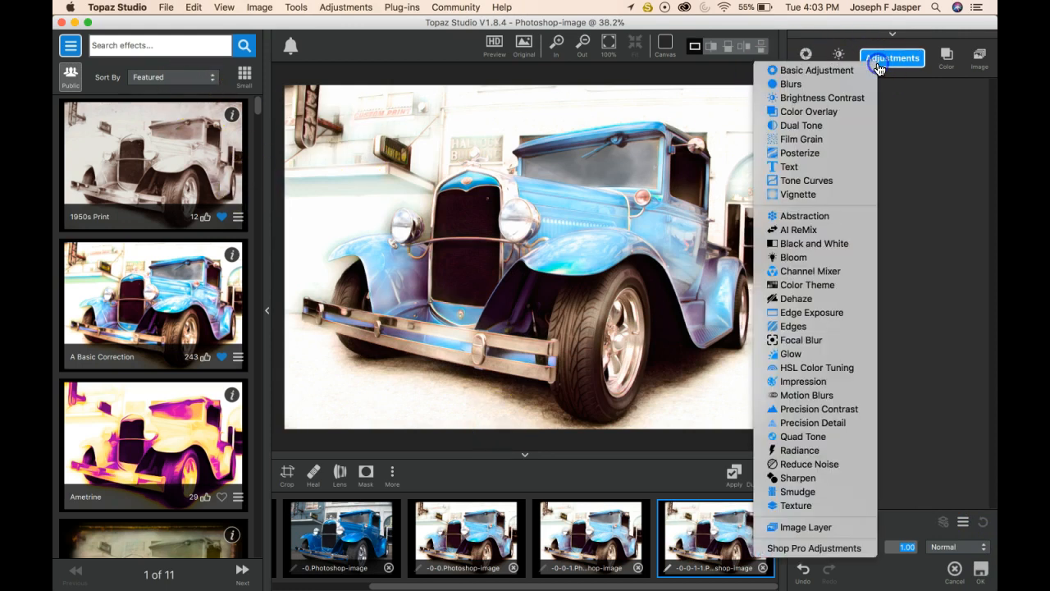
pyautogui.click(816, 245)
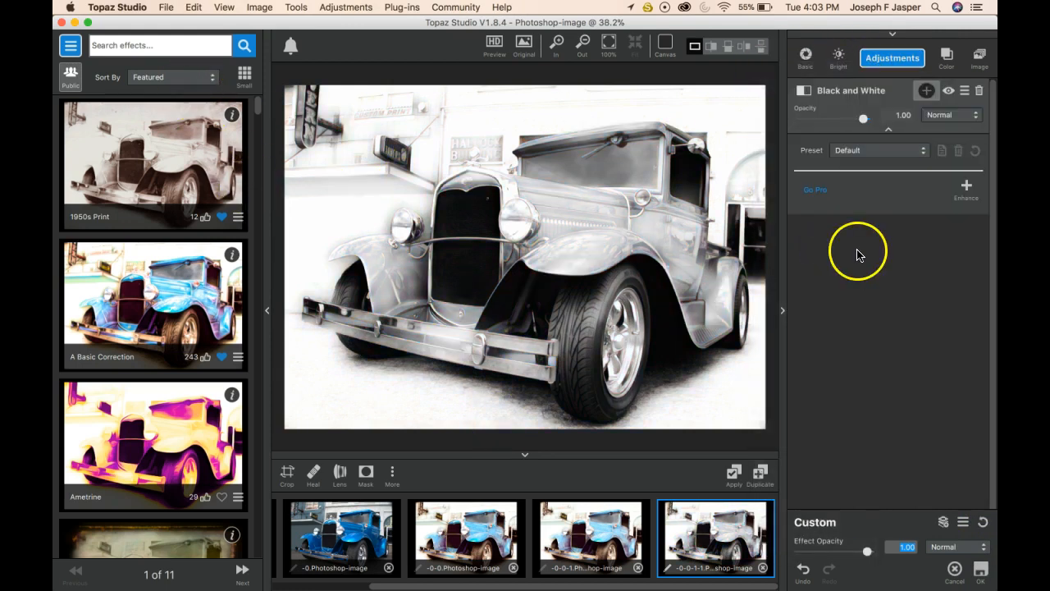
pyautogui.click(733, 472)
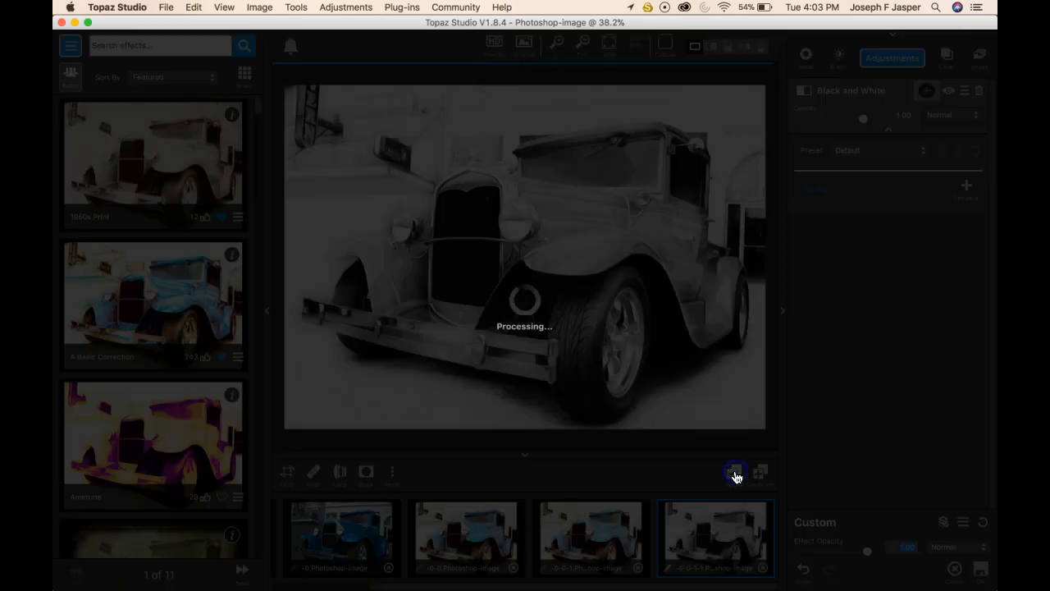
# Step: Add and apply a Basic Adjustment with clarity 0.55, black level -0.13 and white level 0.09
pyautogui.click(890, 59)
pyautogui.click(858, 64)
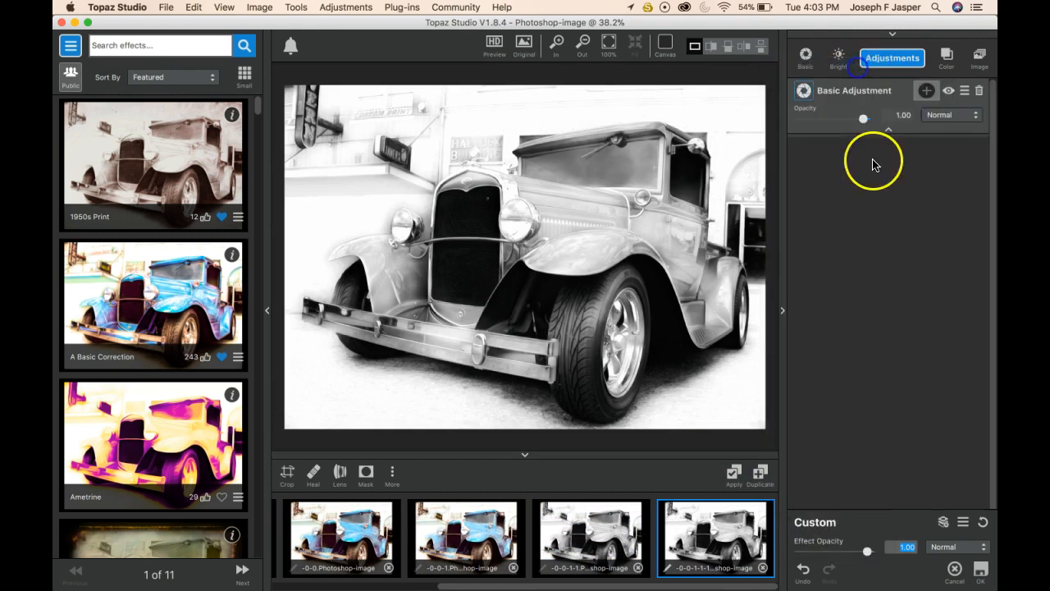
pyautogui.moveTo(870, 267); pyautogui.dragTo(906, 268)
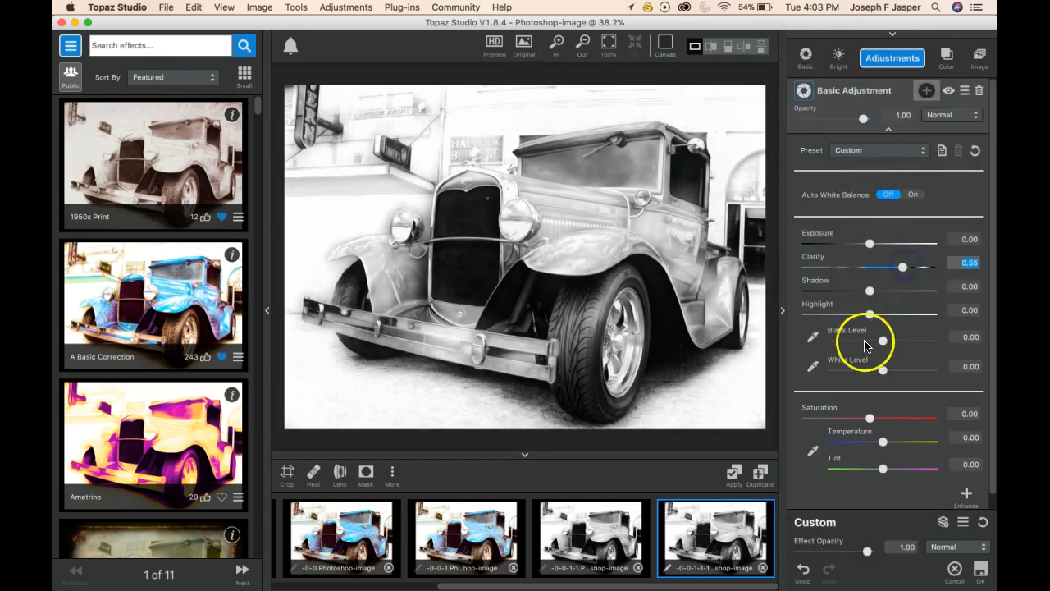
pyautogui.moveTo(883, 341); pyautogui.dragTo(876, 346)
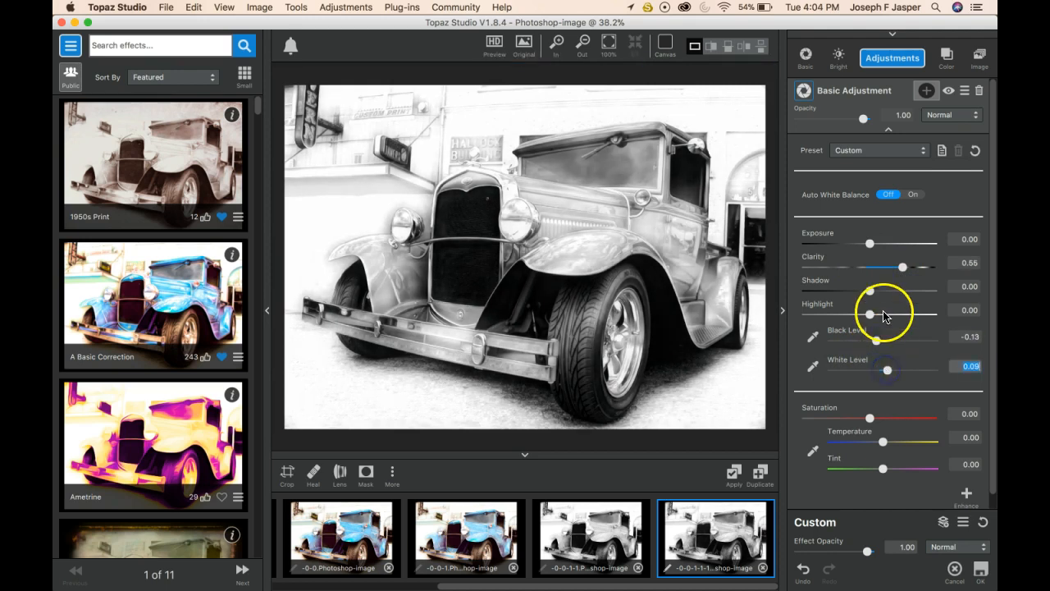
pyautogui.moveTo(870, 246); pyautogui.dragTo(868, 245)
pyautogui.click(733, 474)
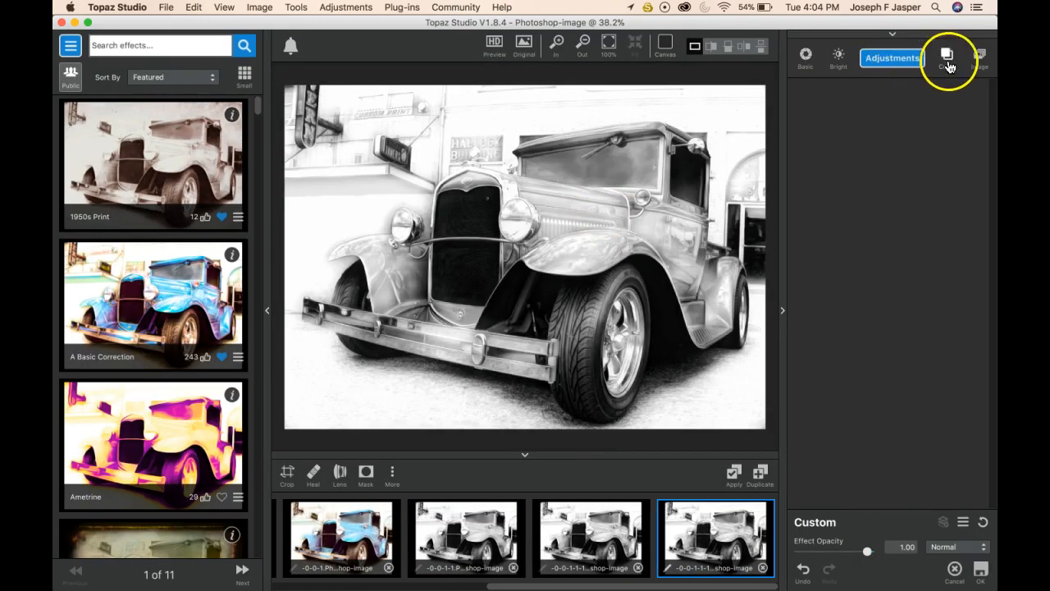
# Step: Add a Color Overlay and choose a muted grey-brown overlay colour at 0.30 opacity
pyautogui.click(946, 58)
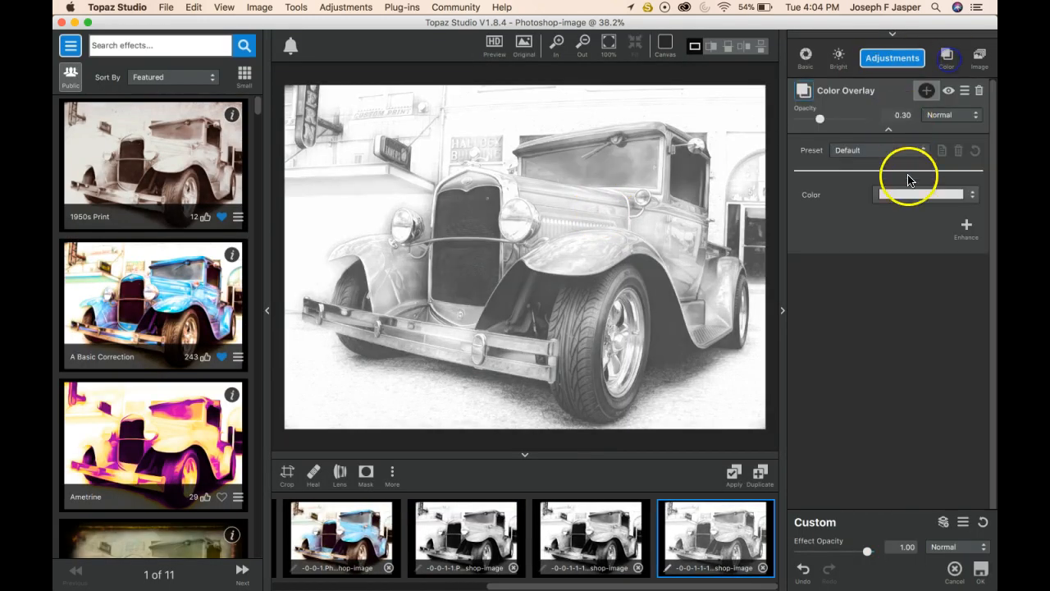
pyautogui.click(909, 197)
pyautogui.click(338, 279)
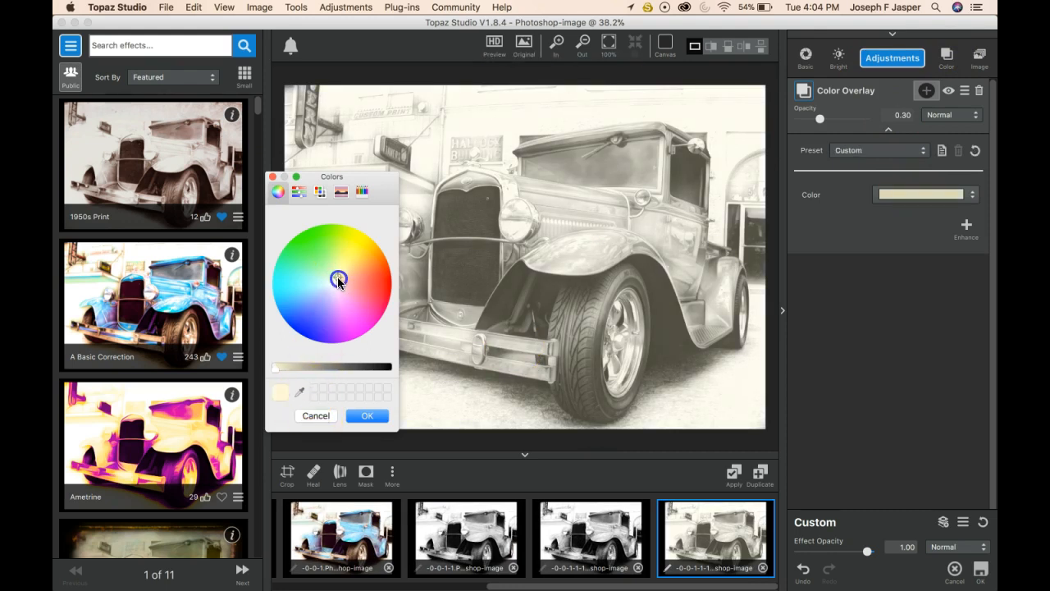
pyautogui.click(314, 368)
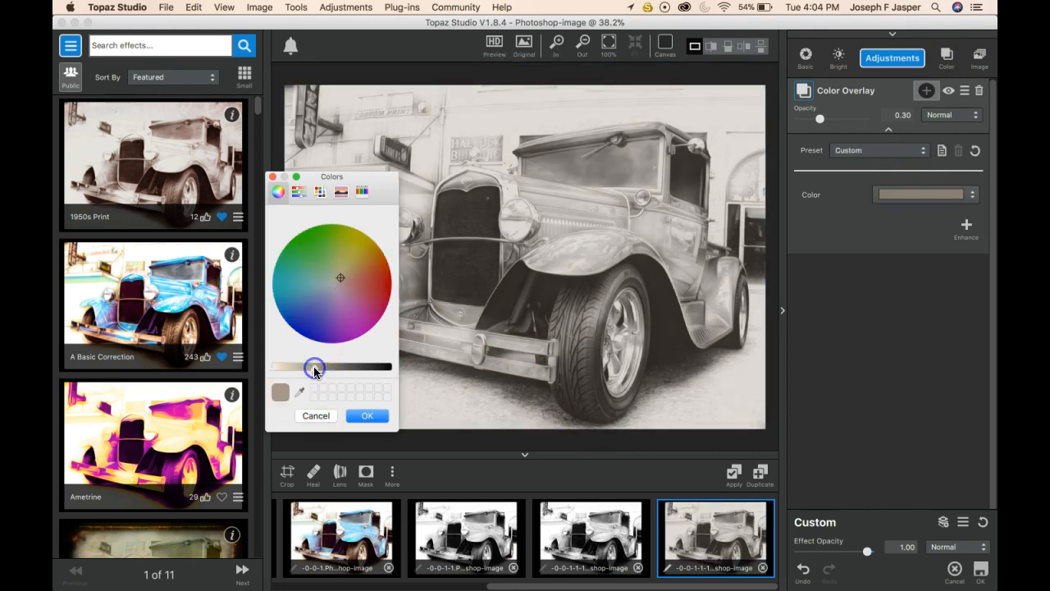
pyautogui.click(362, 417)
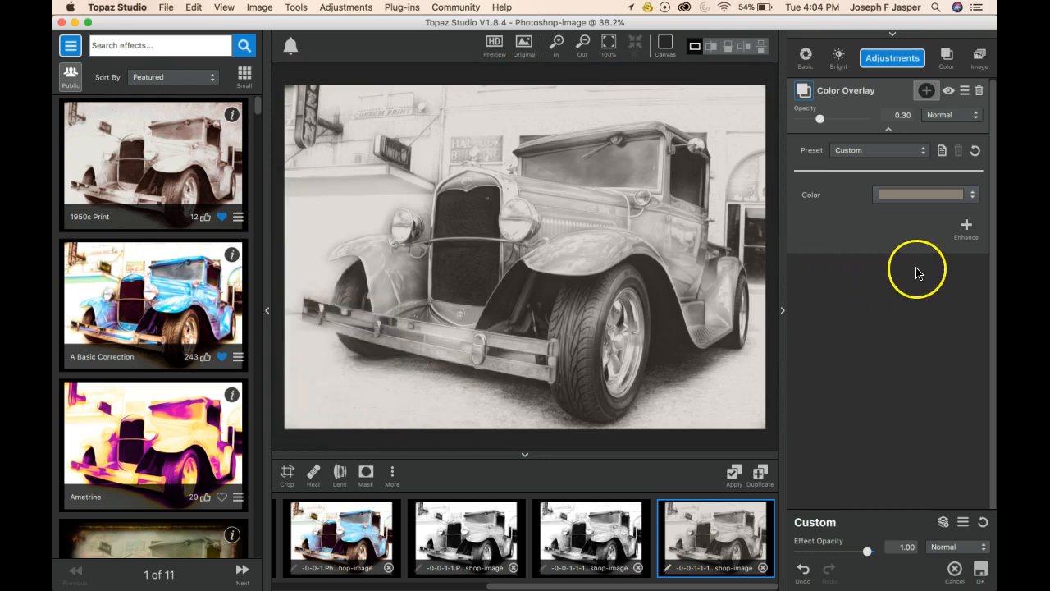
# Step: Change the Color Overlay's blend mode to Color, apply it, and keep the effect opacity at 1.00
pyautogui.click(967, 119)
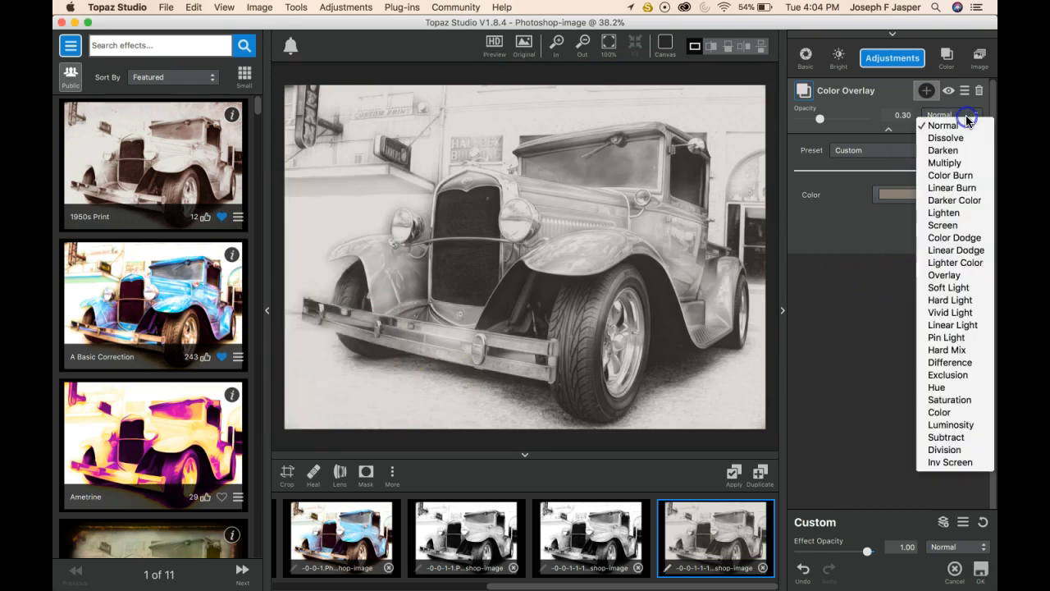
pyautogui.click(948, 412)
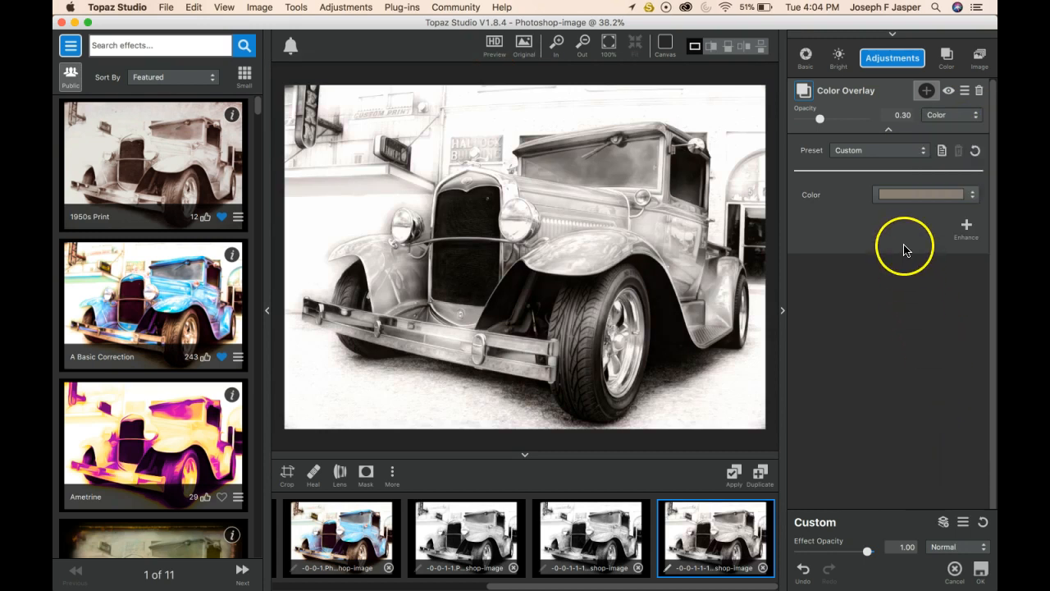
pyautogui.click(734, 472)
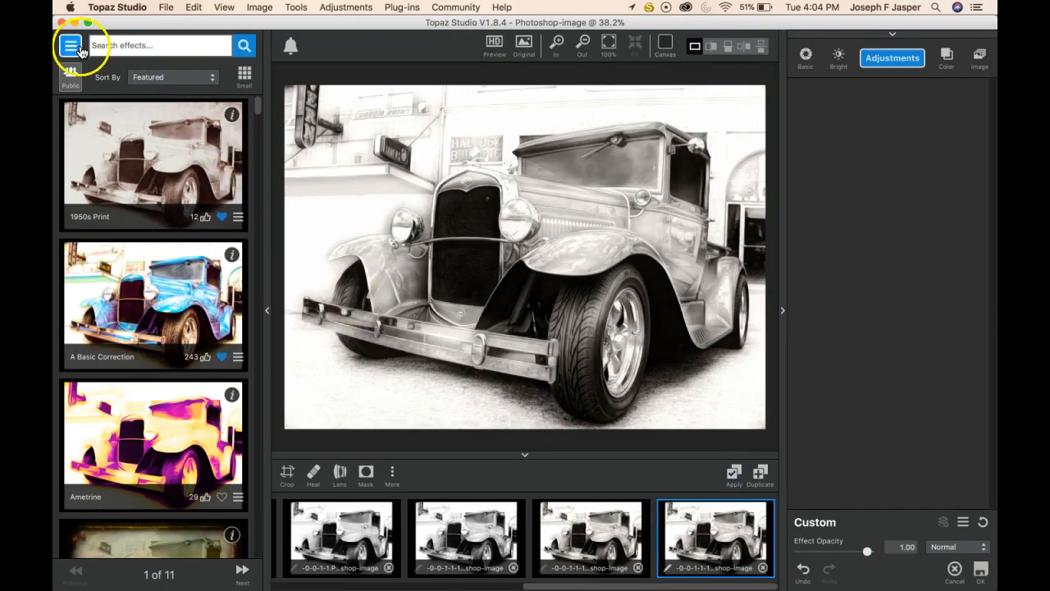
pyautogui.moveTo(867, 552)
pyautogui.mouseDown()
pyautogui.moveTo(851, 557)
pyautogui.moveTo(887, 555)
pyautogui.mouseUp()
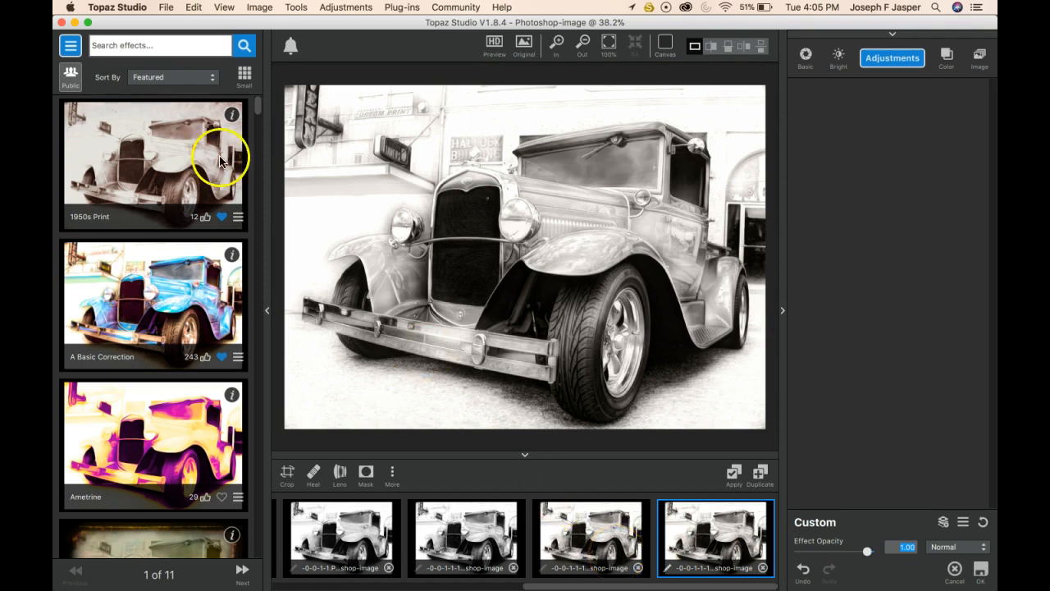
# Step: Search the effects for "a basic", add A Basic Correction, lower its effect opacity and apply it
pyautogui.click(113, 42)
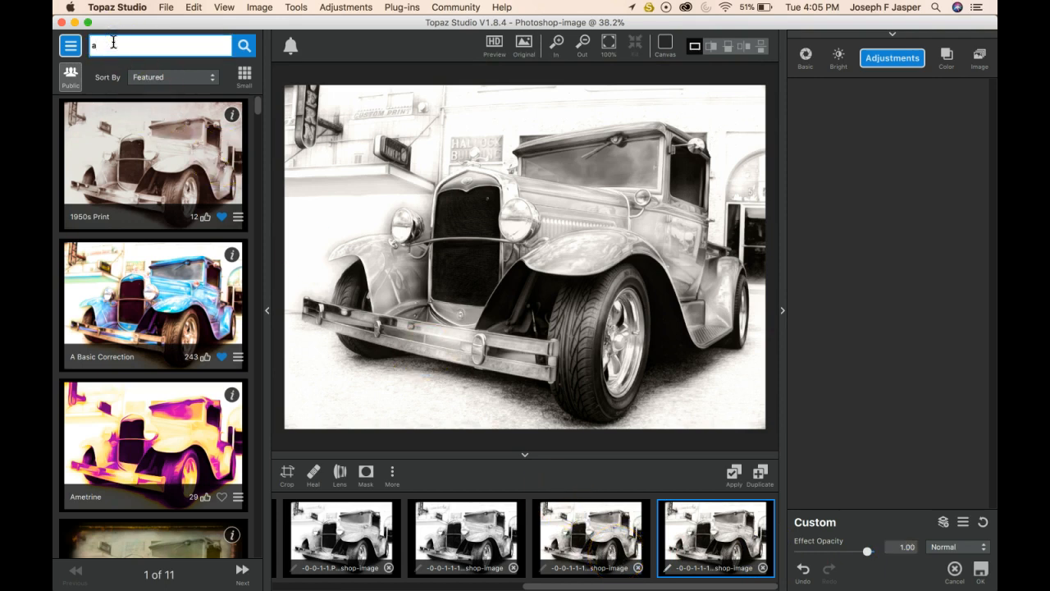
pyautogui.click(244, 45)
pyautogui.click(177, 141)
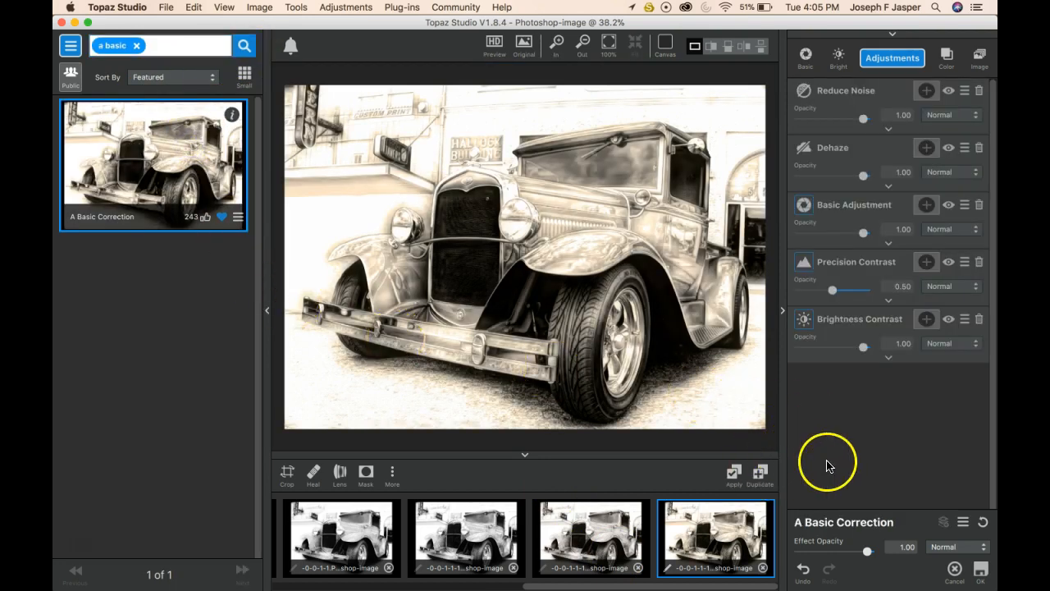
pyautogui.moveTo(867, 551); pyautogui.dragTo(845, 552)
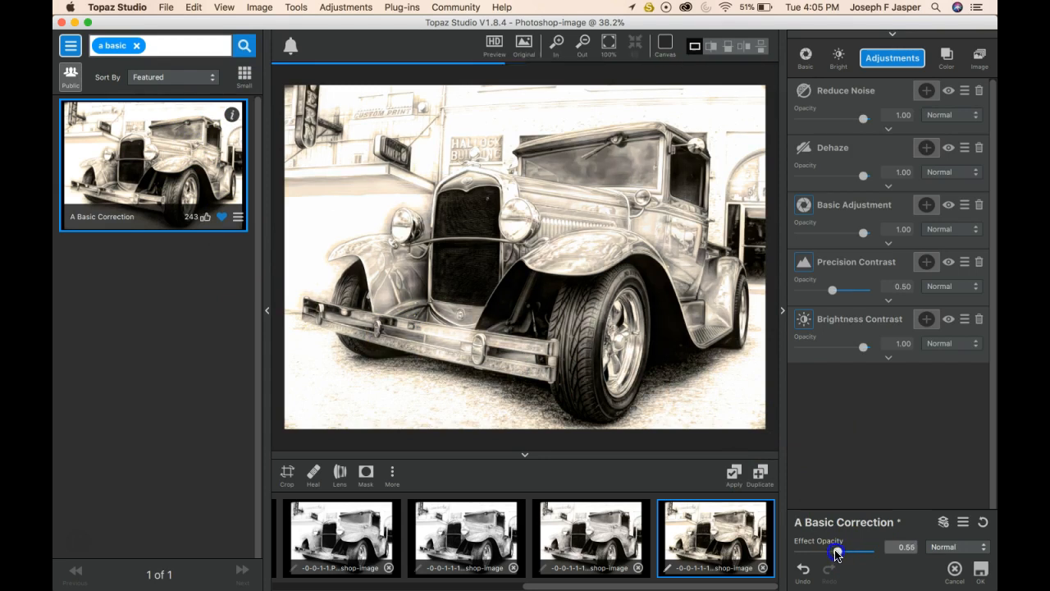
pyautogui.click(734, 476)
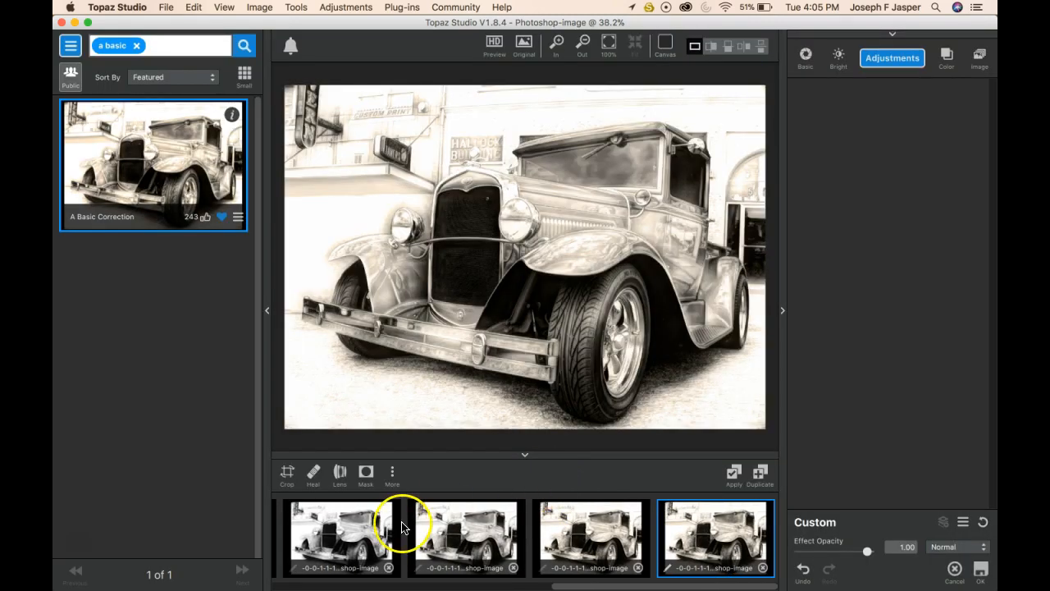
# Step: Add the earlier blue truck version as an image layer, set the effect opacity to 0.36 and apply it
pyautogui.hscroll(-5, 381, 543)
pyautogui.moveTo(381, 543); pyautogui.dragTo(874, 253)
pyautogui.click(818, 551)
pyautogui.moveTo(818, 552); pyautogui.dragTo(825, 552)
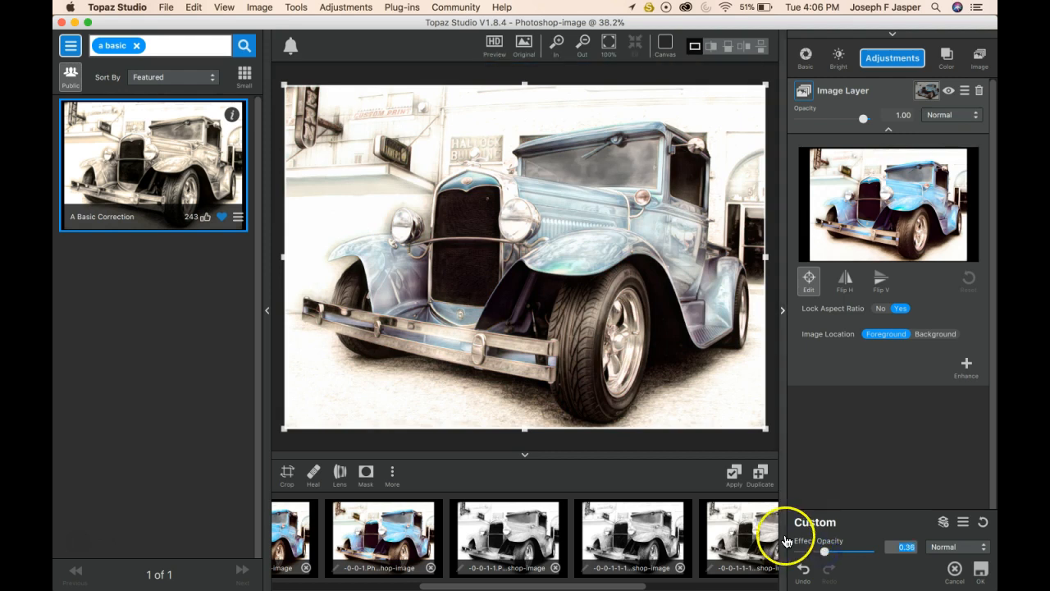
pyautogui.click(734, 473)
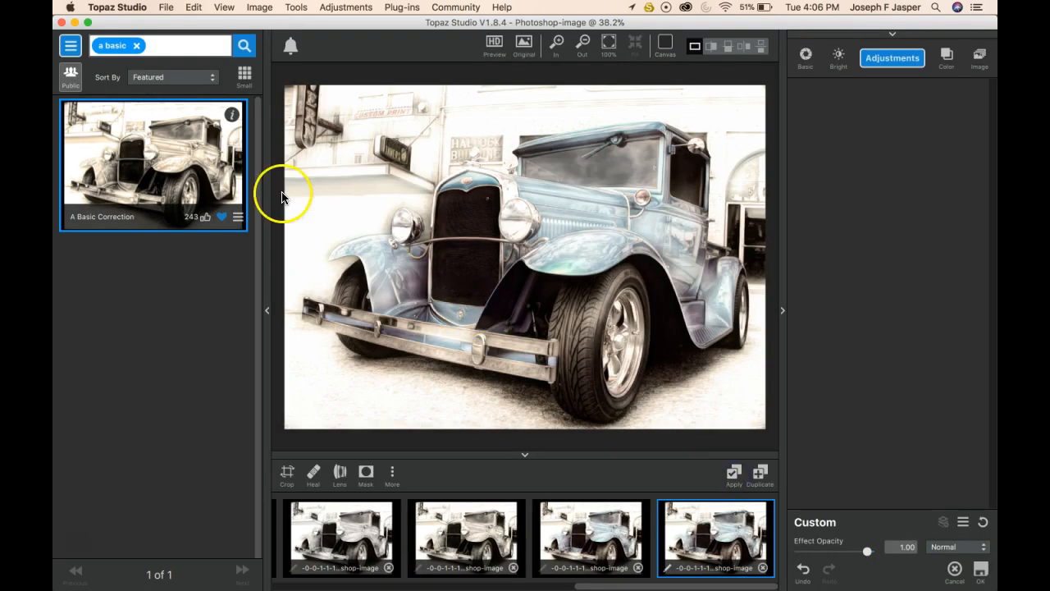
# Step: Select A Basic Correction for the blended image and add an HSL Color Tuning adjustment
pyautogui.click(163, 153)
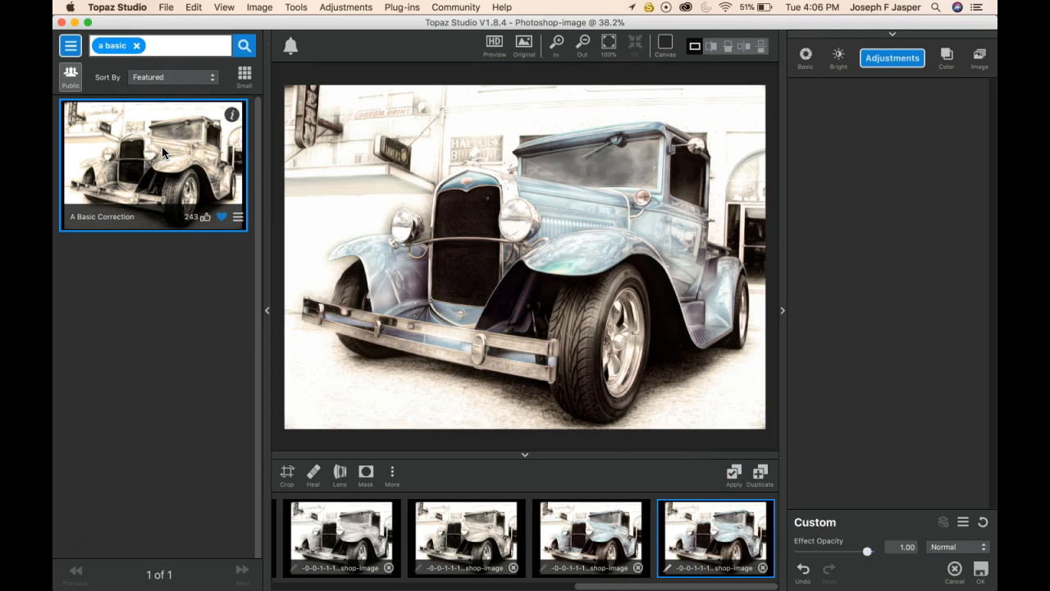
pyautogui.click(205, 203)
pyautogui.click(893, 58)
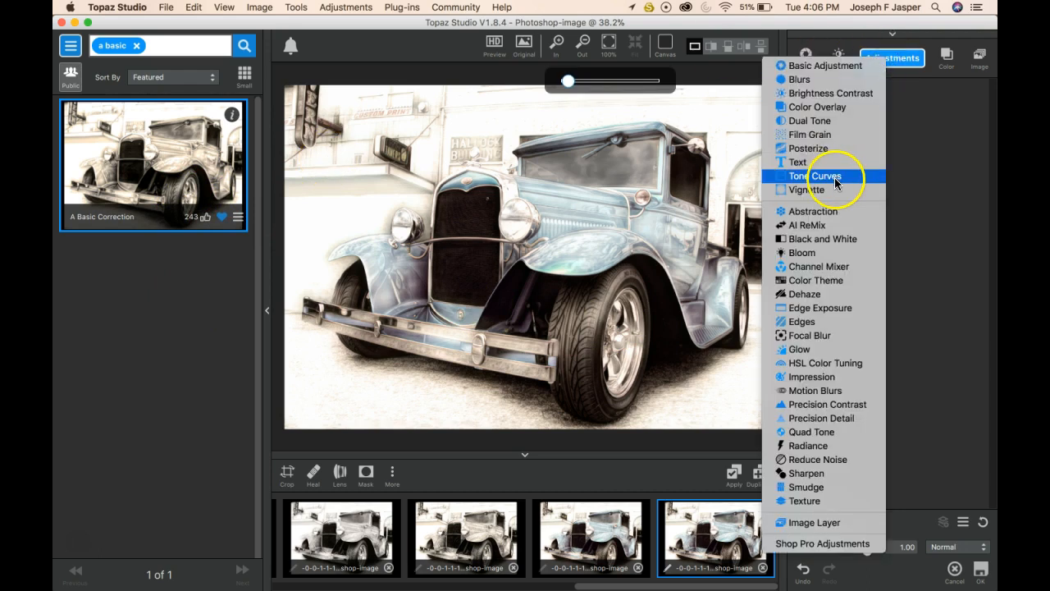
pyautogui.click(827, 365)
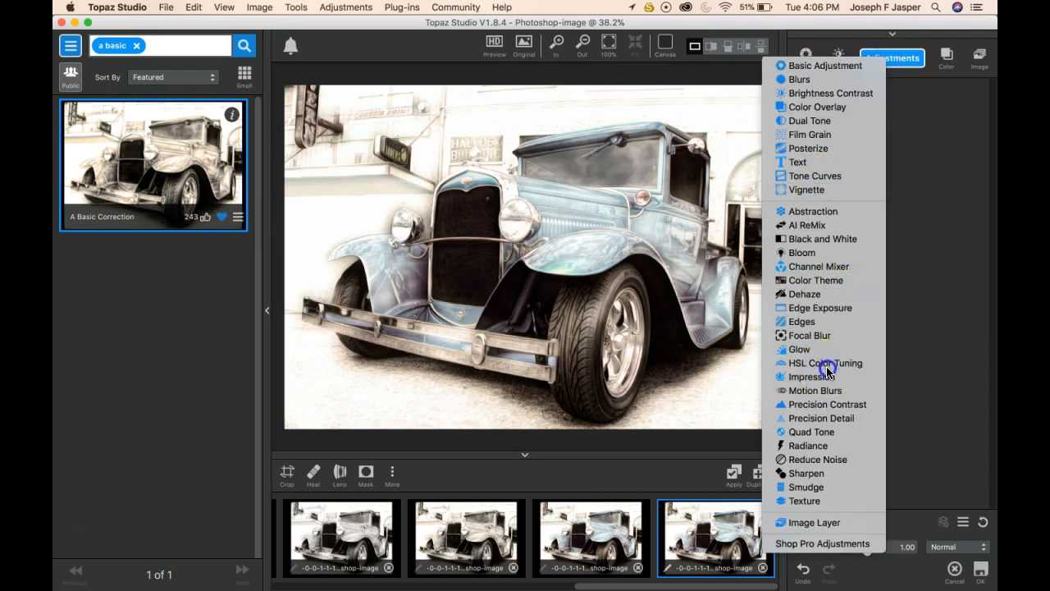
# Step: Raise the blue saturation in HSL Color Tuning and select the yellow and orange colour ranges
pyautogui.click(911, 215)
pyautogui.moveTo(870, 275); pyautogui.dragTo(893, 275)
pyautogui.click(860, 212)
pyautogui.click(844, 219)
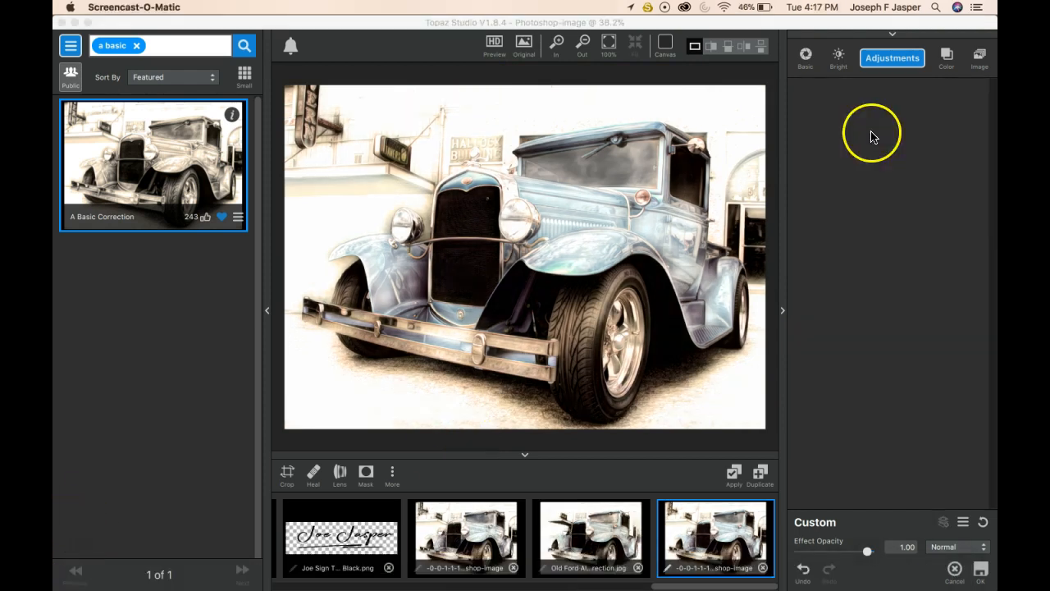
# Step: Add another HSL Color Tuning adjustment with blue saturation at -0.87 and overall saturation at -0.76
pyautogui.click(889, 59)
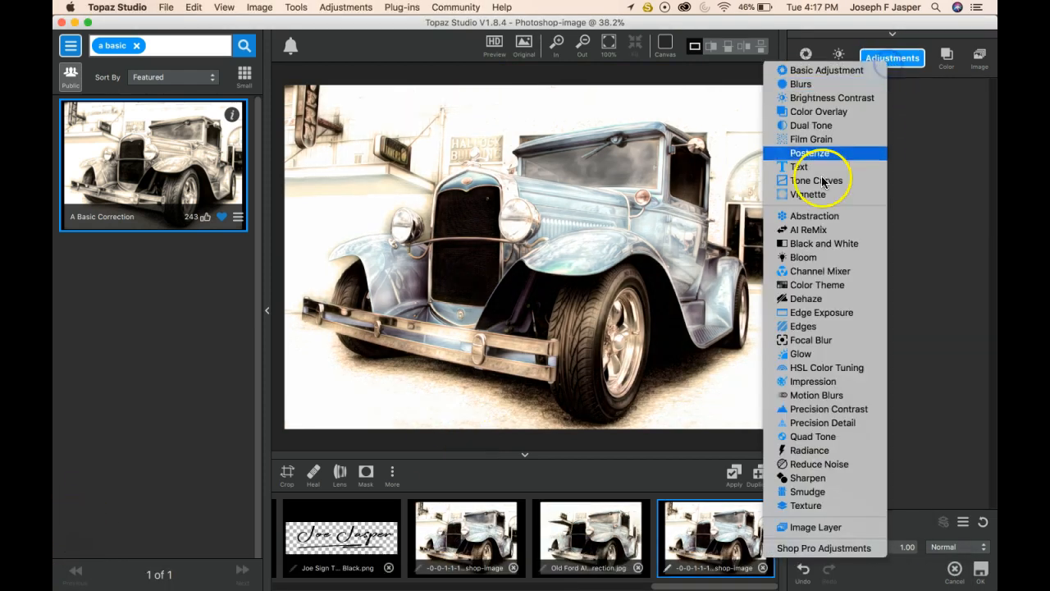
pyautogui.click(808, 366)
pyautogui.click(915, 212)
pyautogui.moveTo(869, 276); pyautogui.dragTo(824, 277)
pyautogui.click(897, 214)
pyautogui.click(916, 214)
pyautogui.moveTo(831, 277); pyautogui.dragTo(815, 280)
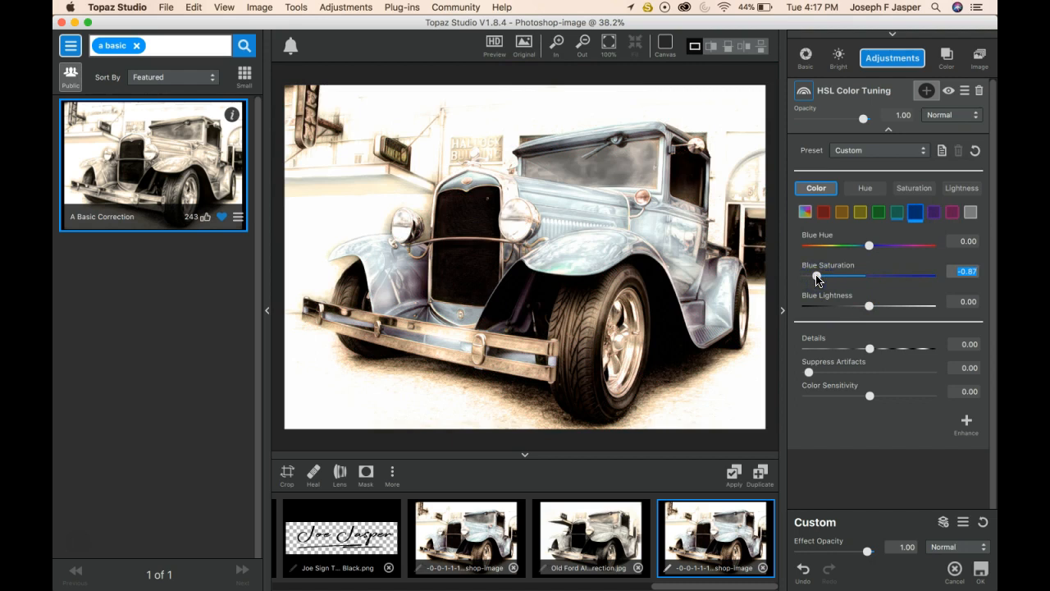
pyautogui.click(805, 211)
pyautogui.moveTo(869, 275); pyautogui.dragTo(842, 278)
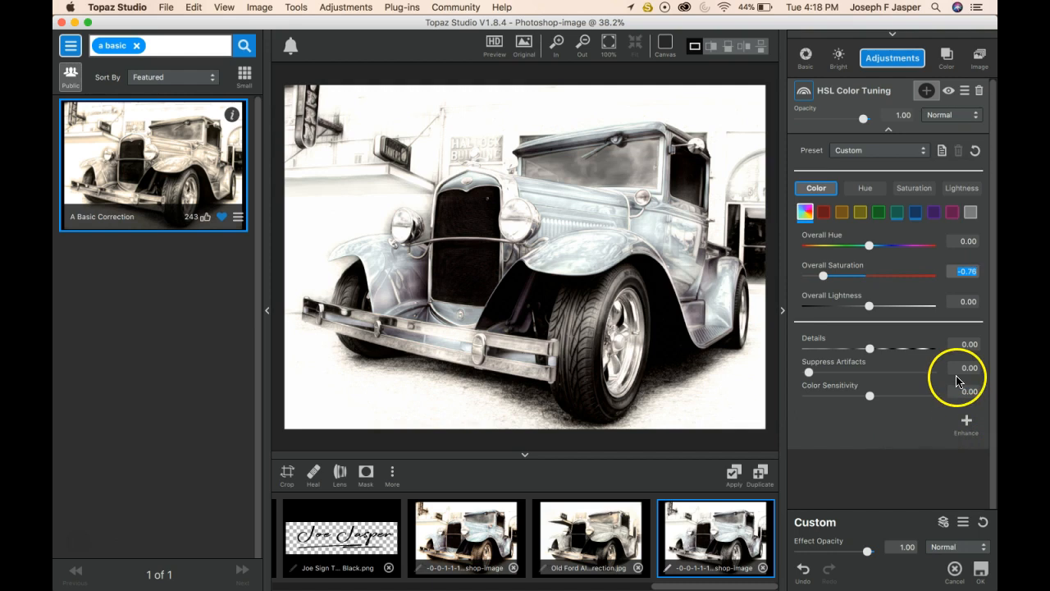
# Step: Mask the HSL Color Tuning by luminosity, sampling 0.92 from the truck's front fender, and invert the mask
pyautogui.click(927, 90)
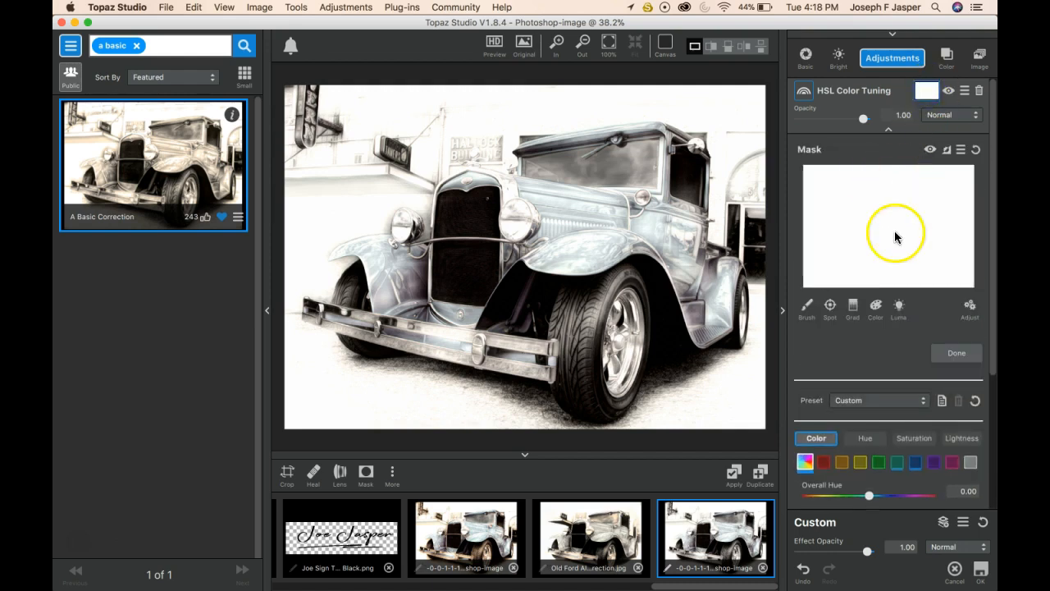
pyautogui.click(898, 306)
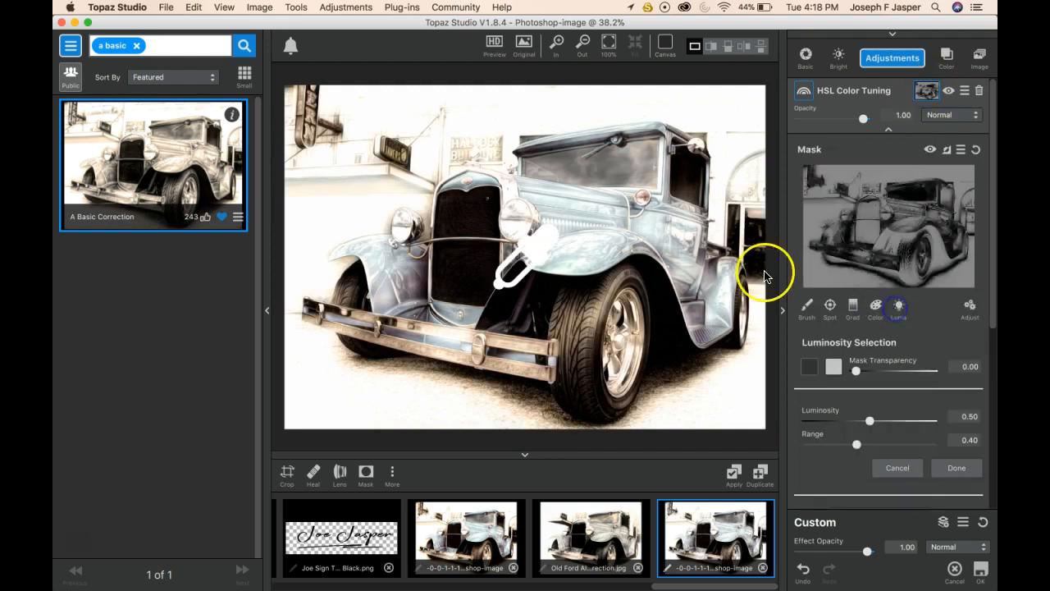
pyautogui.click(601, 235)
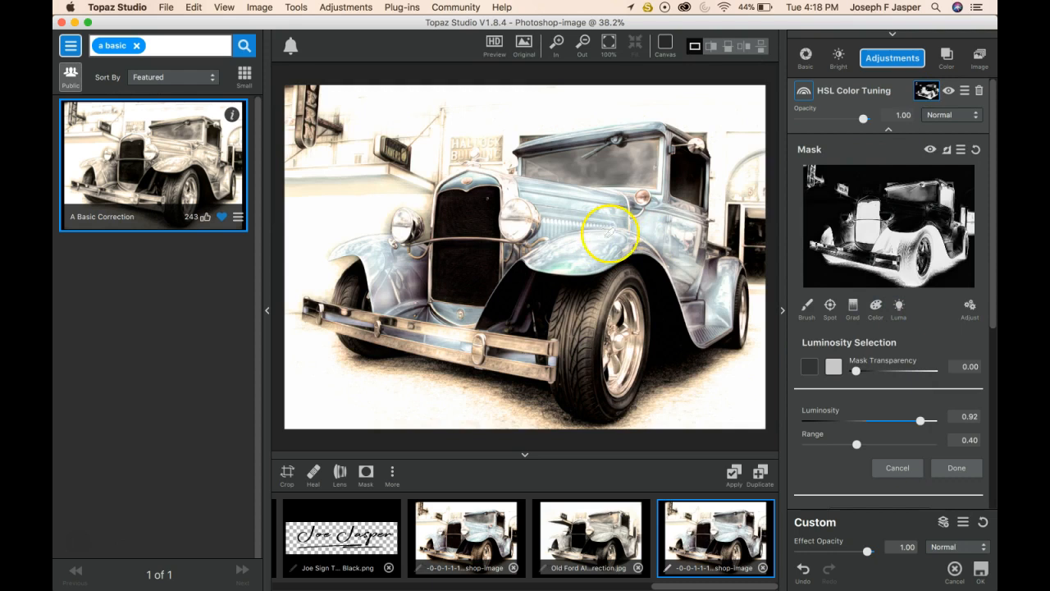
pyautogui.click(947, 150)
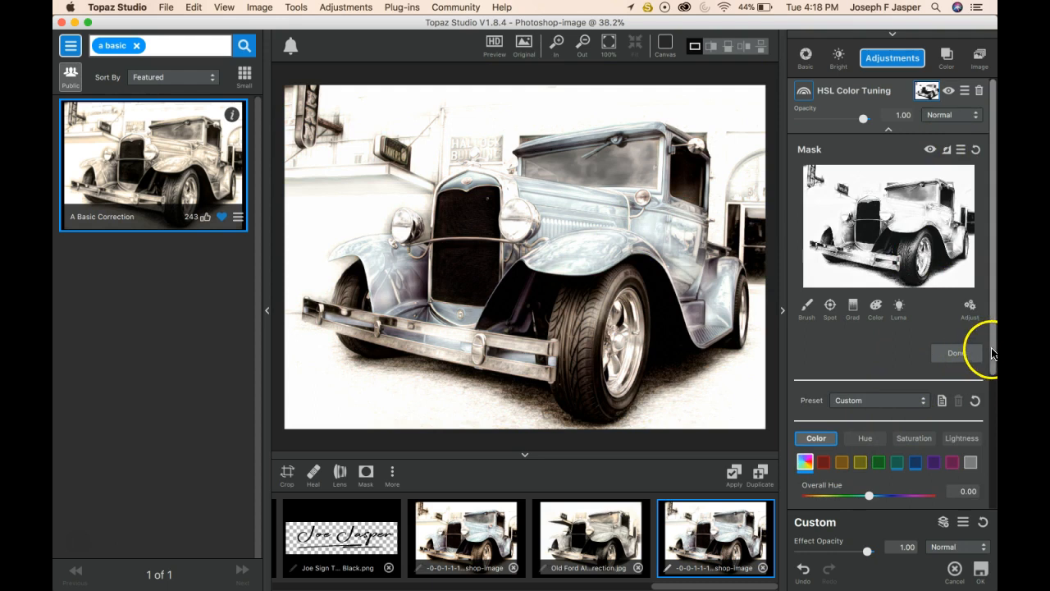
# Step: Set the mask's contrast to 1.49 and density to -0.30, and copy the mask
pyautogui.click(971, 307)
pyautogui.click(886, 464)
pyautogui.moveTo(887, 463); pyautogui.dragTo(907, 463)
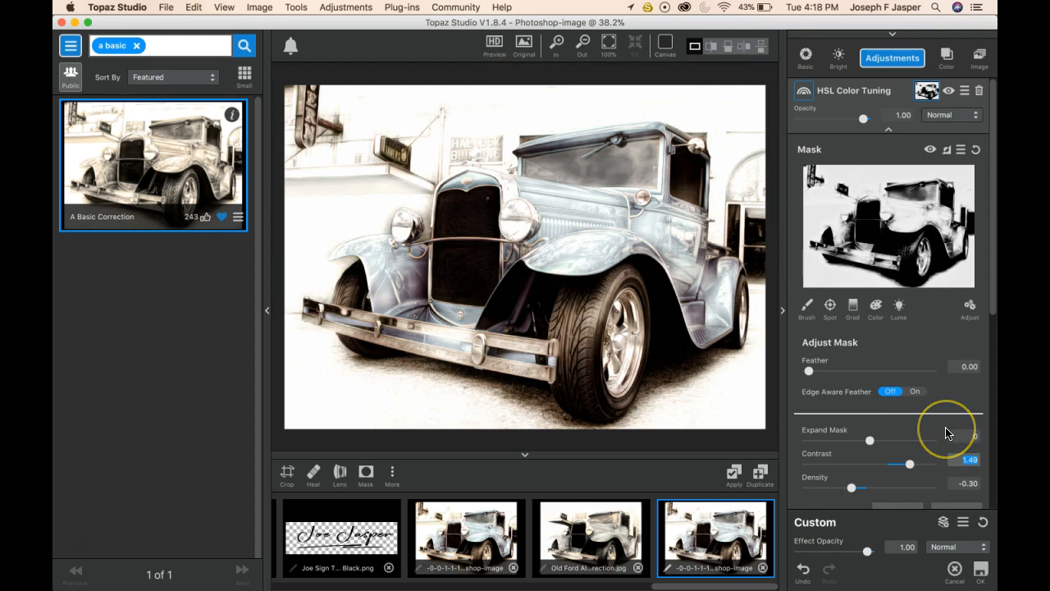
pyautogui.click(961, 150)
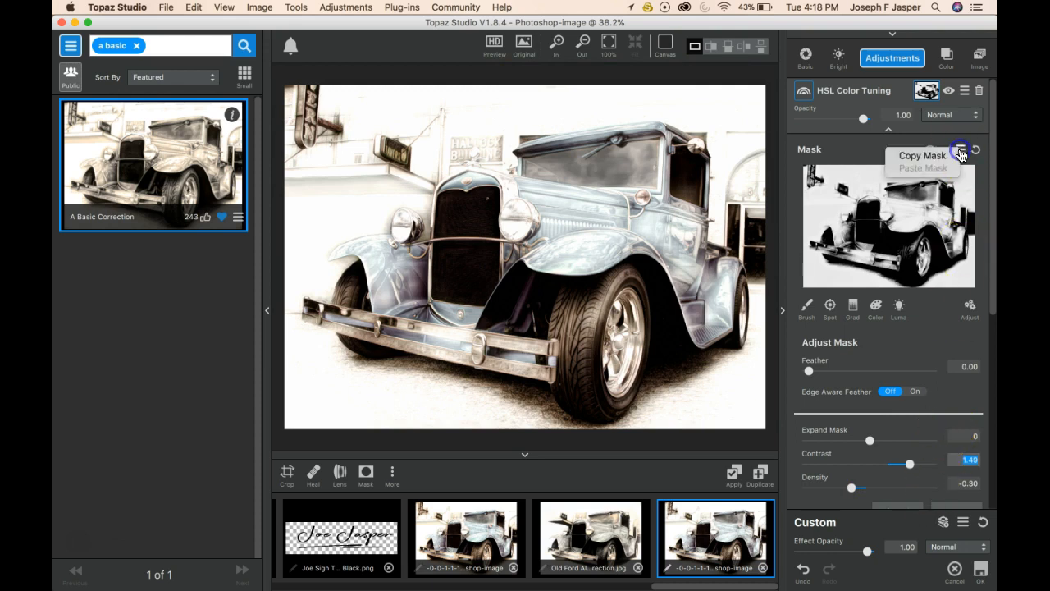
pyautogui.click(920, 156)
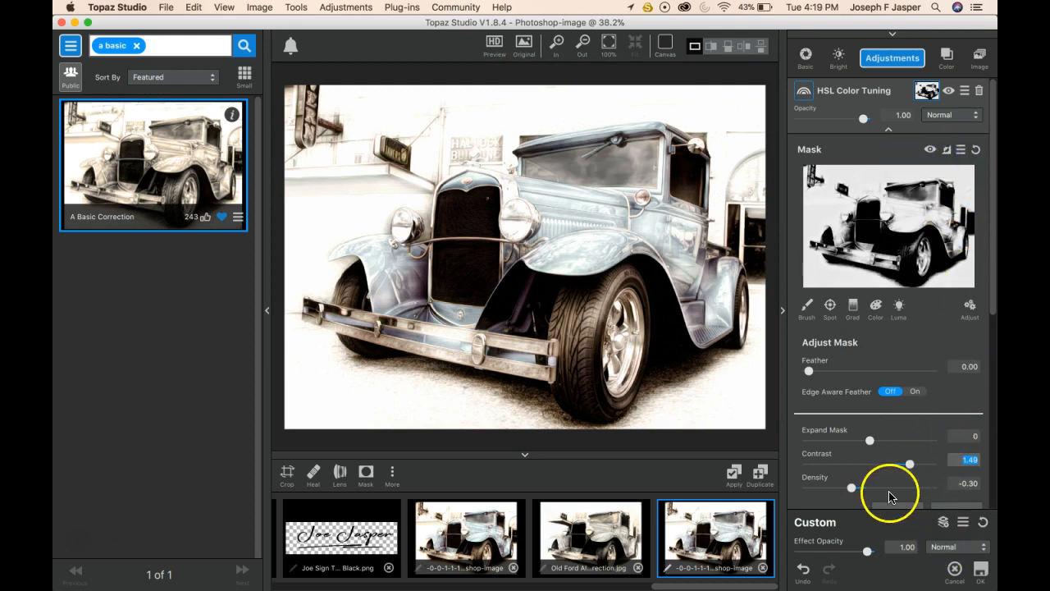
# Step: Add a Color Overlay adjustment below the HSL Color Tuning and apply the Sepia color preset to it
pyautogui.moveTo(993, 306); pyautogui.dragTo(990, 522)
pyautogui.click(986, 521)
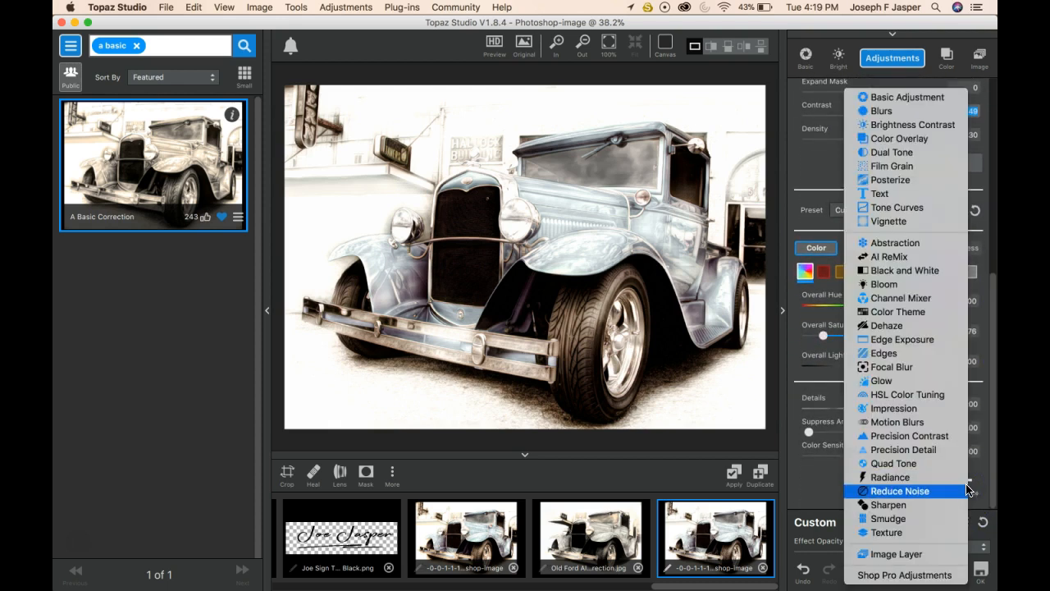
pyautogui.click(901, 140)
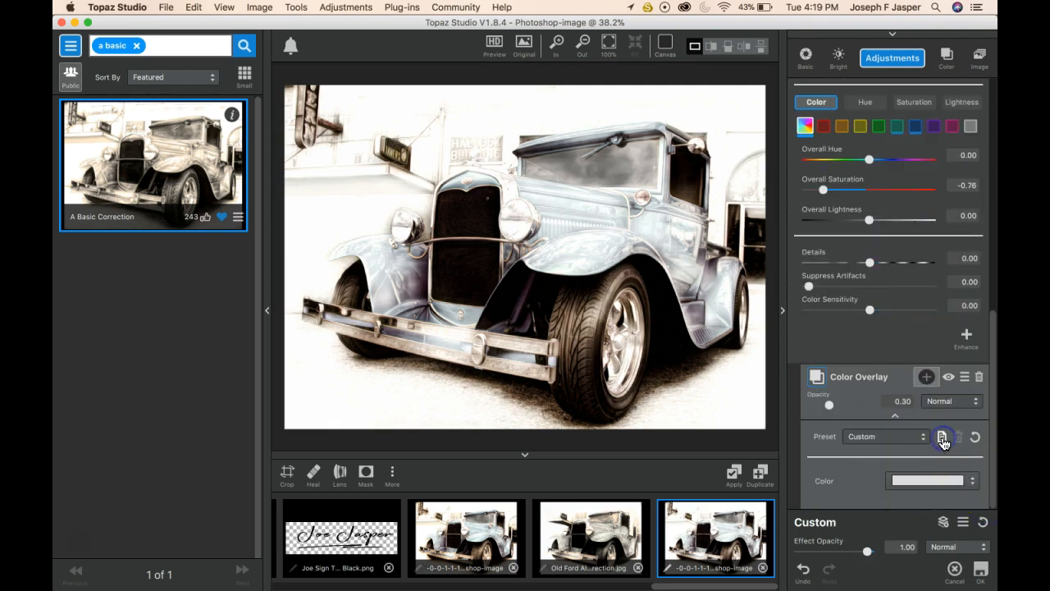
pyautogui.click(943, 439)
pyautogui.click(715, 321)
pyautogui.click(929, 438)
pyautogui.click(935, 424)
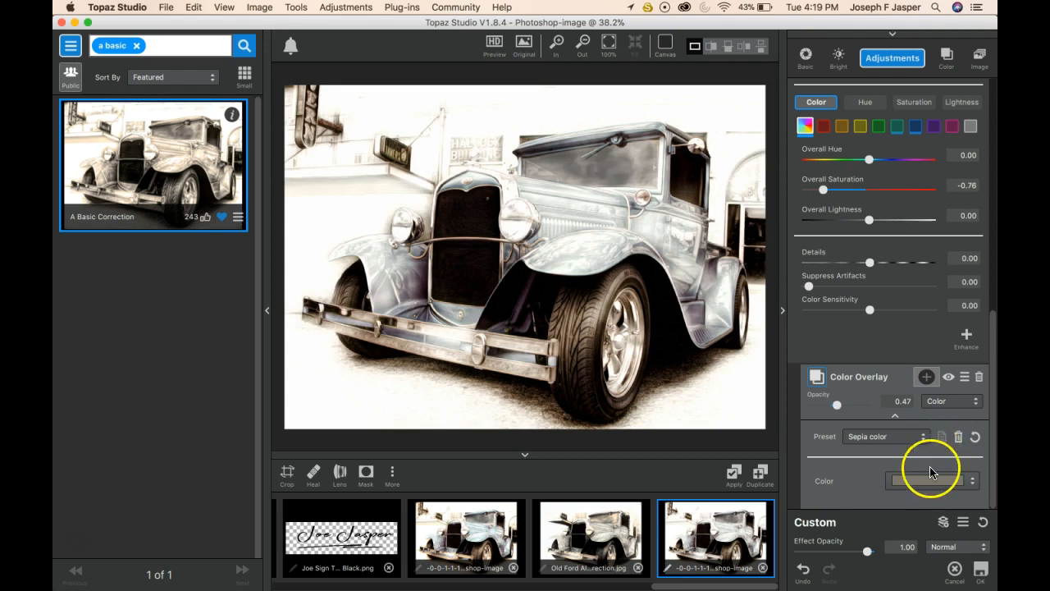
# Step: Set the Color Overlay's opacity to 1.00 and its blend mode to Soft Light
pyautogui.moveTo(839, 404); pyautogui.dragTo(851, 405)
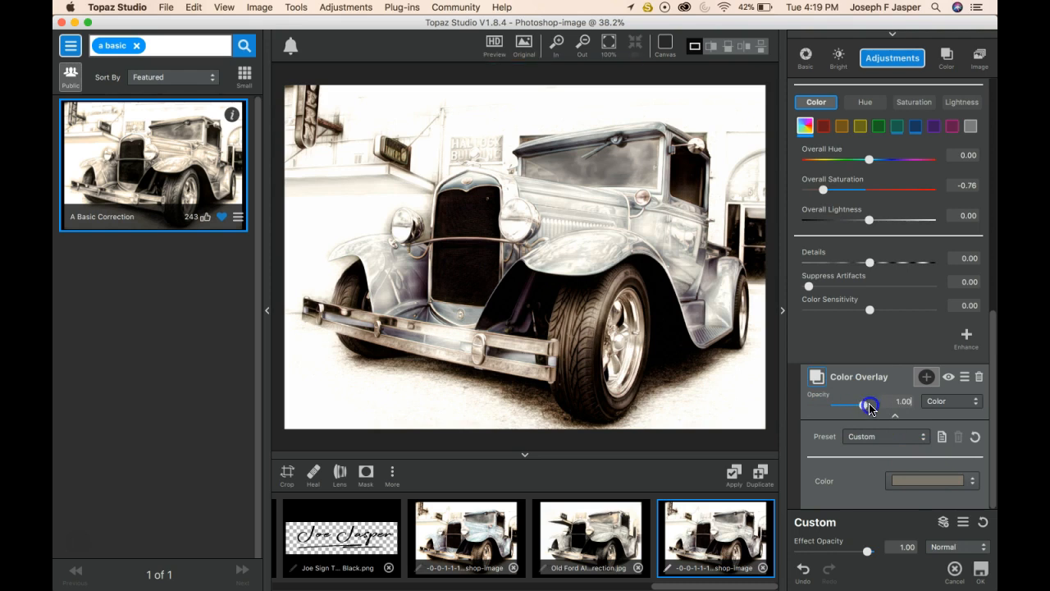
pyautogui.click(952, 401)
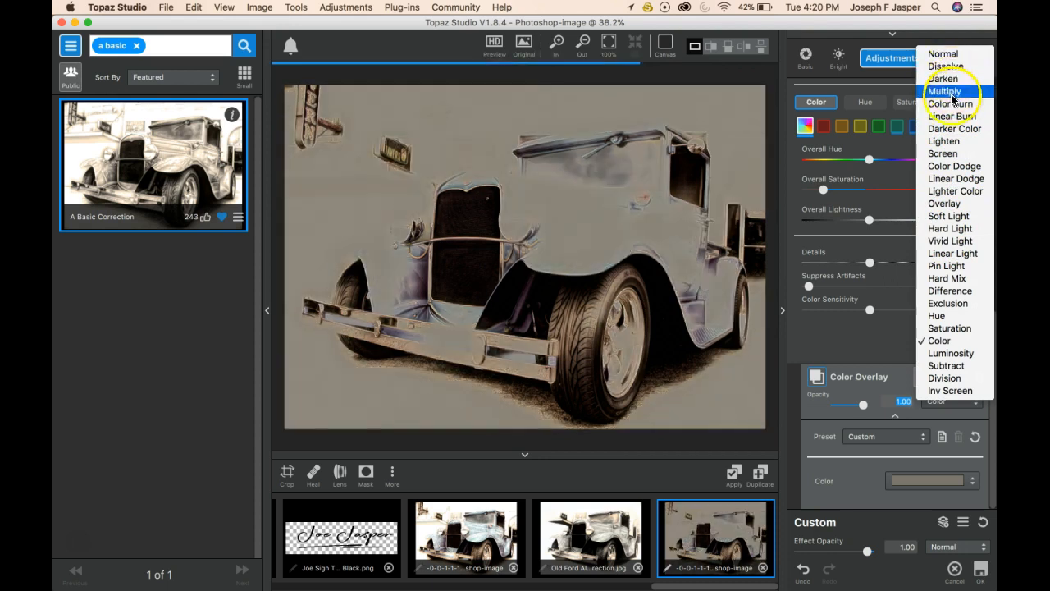
pyautogui.click(953, 218)
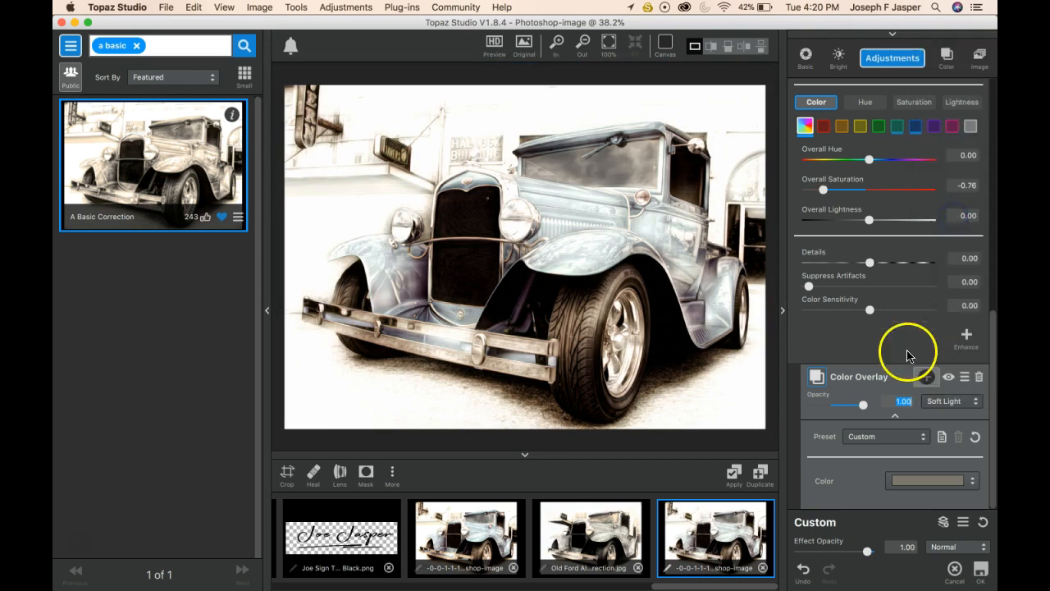
pyautogui.moveTo(850, 408); pyautogui.dragTo(893, 402)
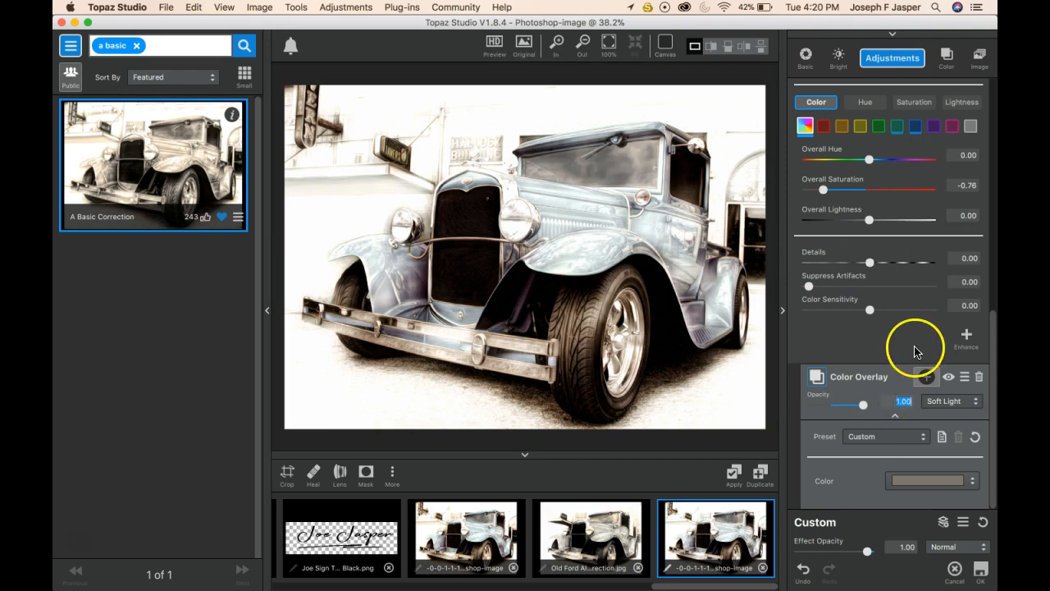
# Step: Reselect the last truck image and add a Color Overlay with the Sepia color preset at 0.57 opacity
pyautogui.click(622, 544)
pyautogui.click(702, 541)
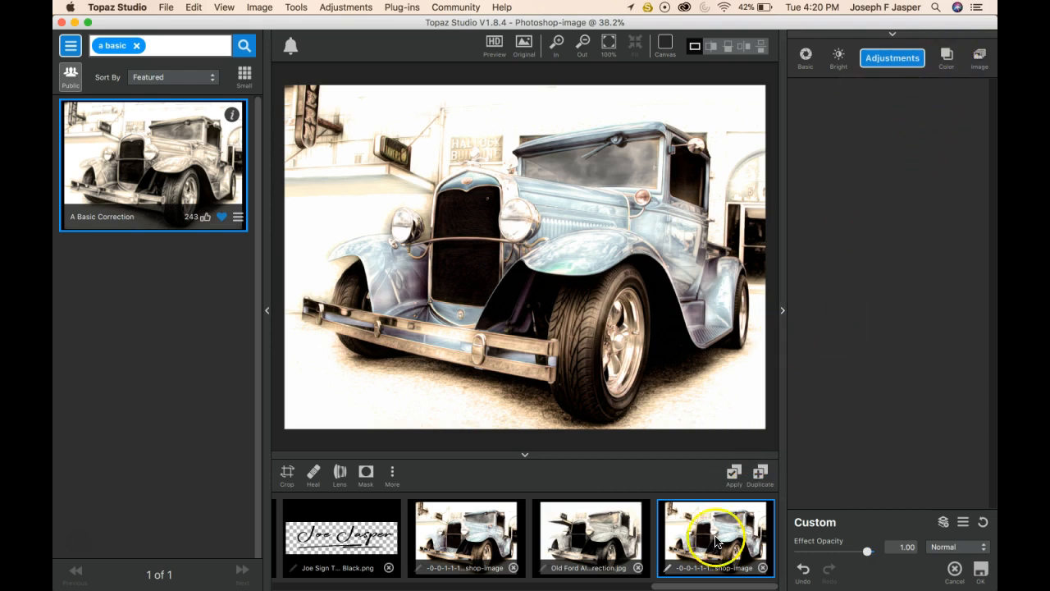
pyautogui.click(917, 69)
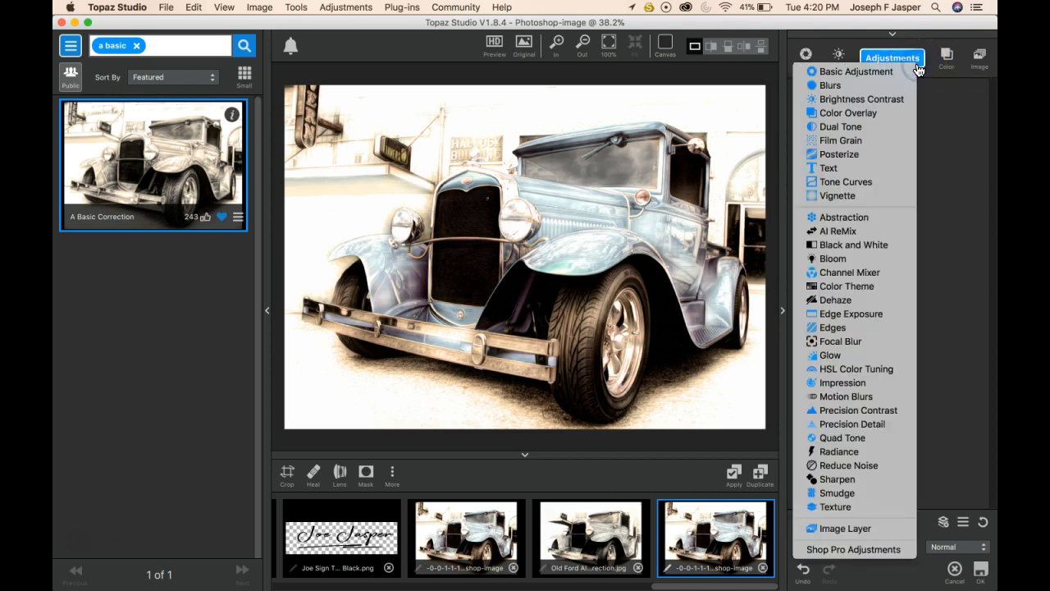
pyautogui.click(870, 114)
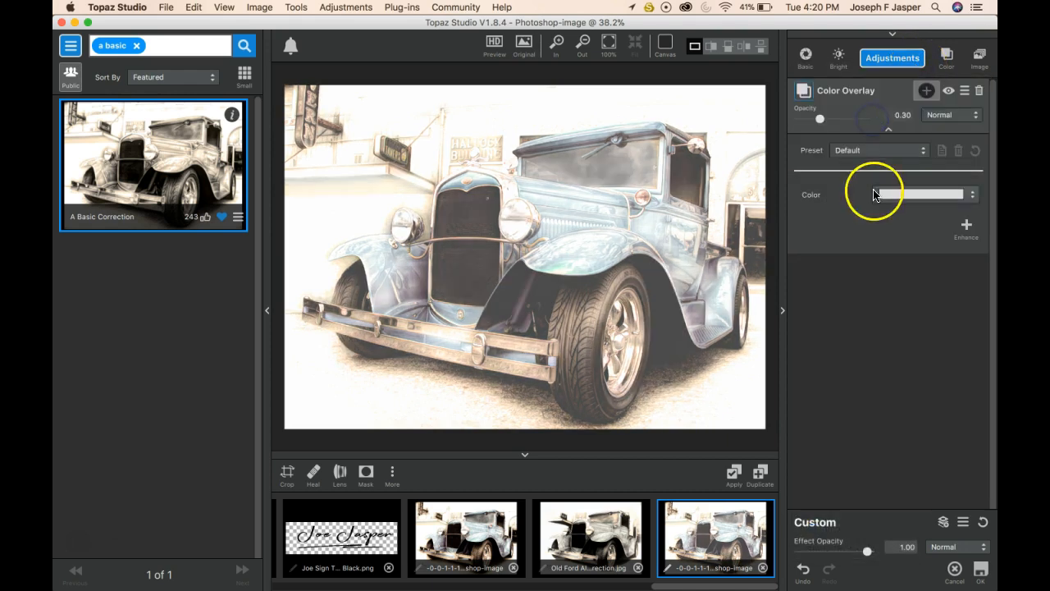
pyautogui.click(911, 196)
pyautogui.click(325, 416)
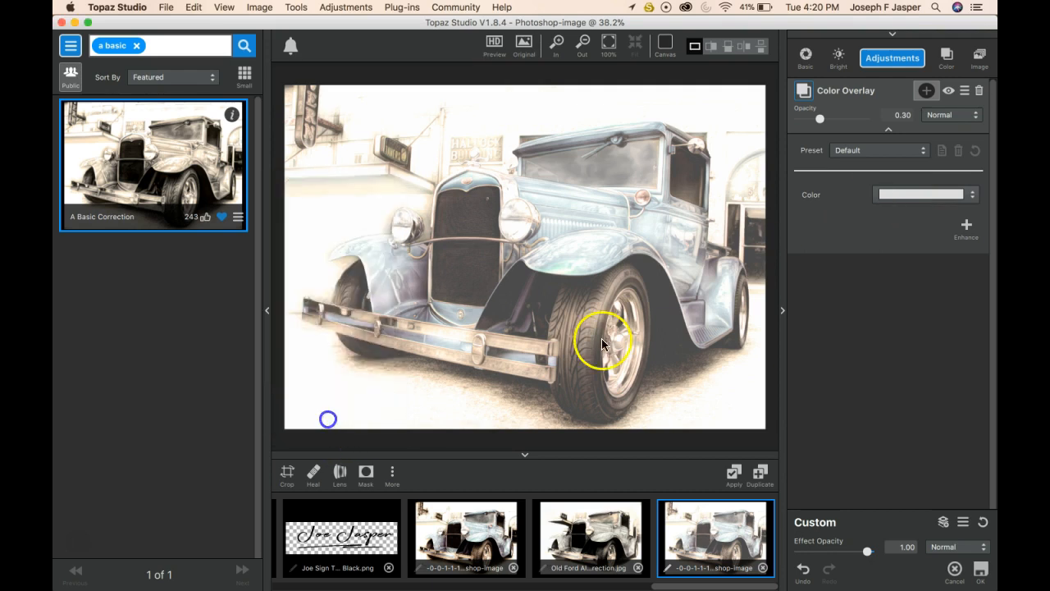
pyautogui.click(917, 151)
pyautogui.click(948, 319)
pyautogui.moveTo(854, 120)
pyautogui.mouseDown()
pyautogui.moveTo(839, 120)
pyautogui.moveTo(854, 120)
pyautogui.mouseUp()
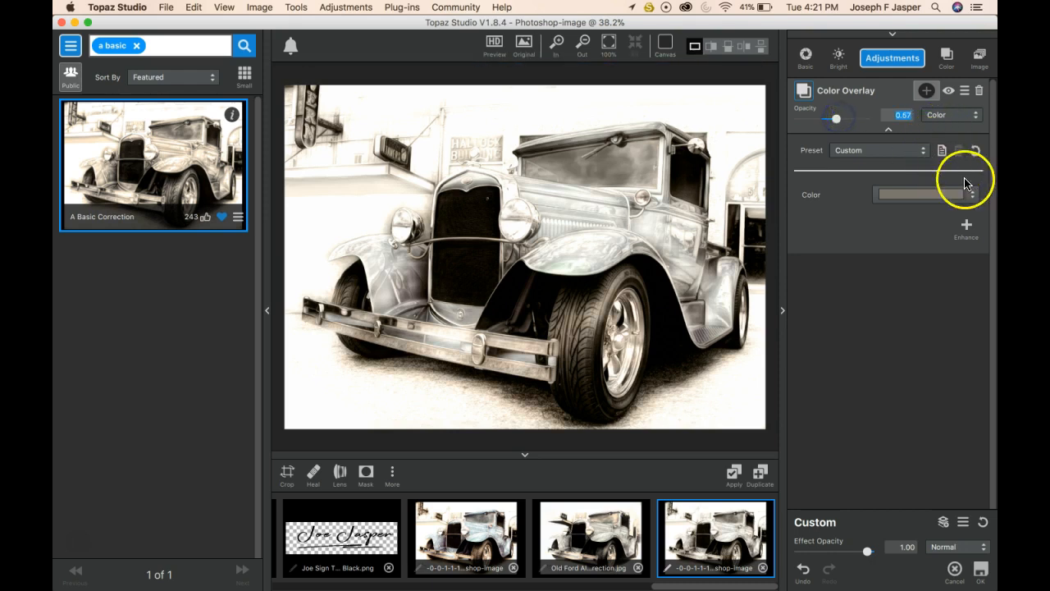
# Step: Compare blend modes for the sepia overlay, keep Color, raise the opacity slightly, and apply the adjustment
pyautogui.click(965, 117)
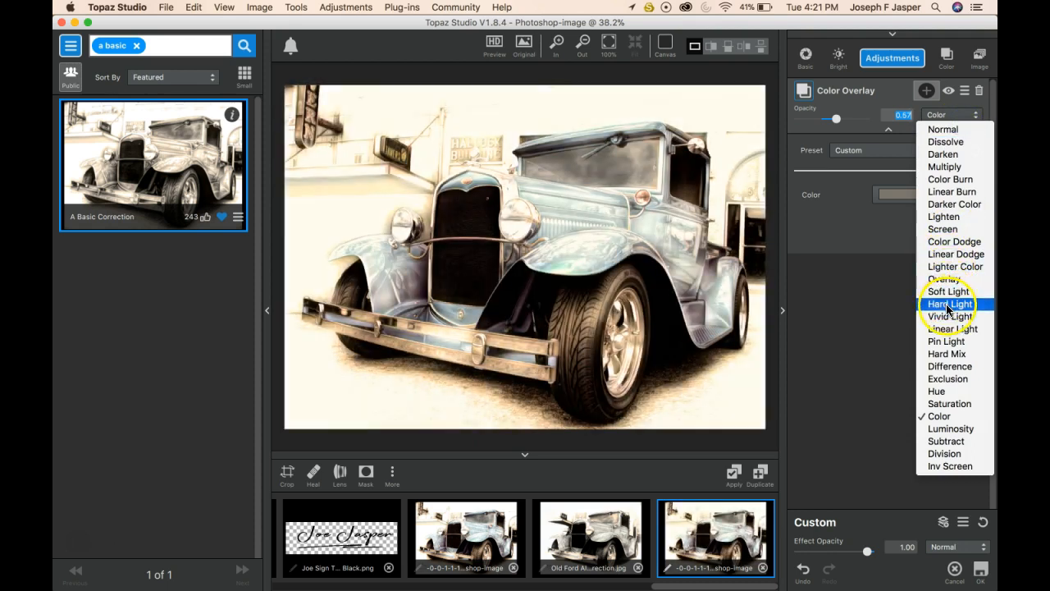
pyautogui.click(944, 417)
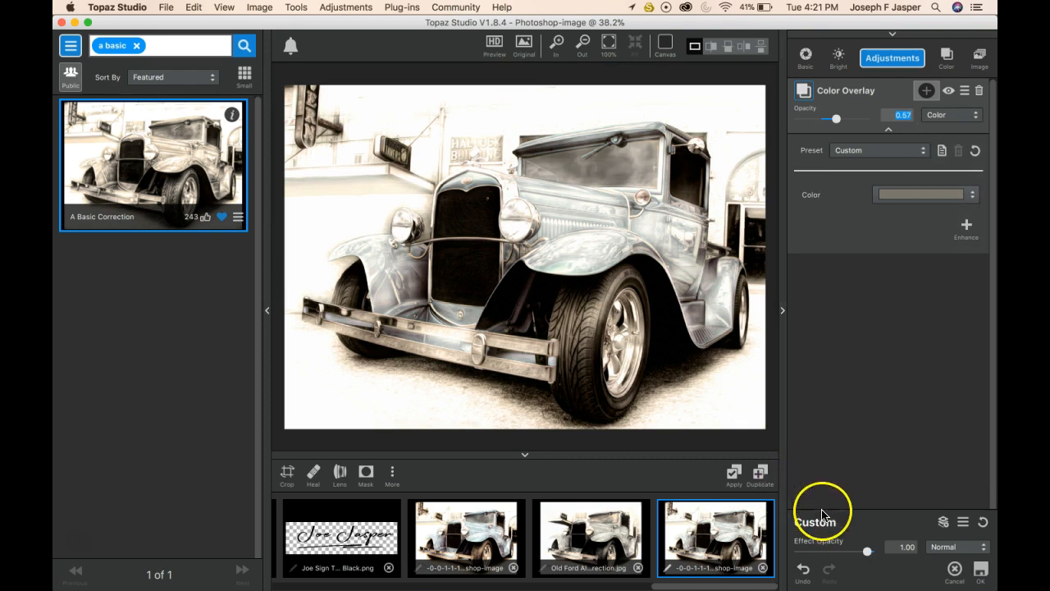
pyautogui.moveTo(837, 120); pyautogui.dragTo(845, 122)
pyautogui.click(734, 473)
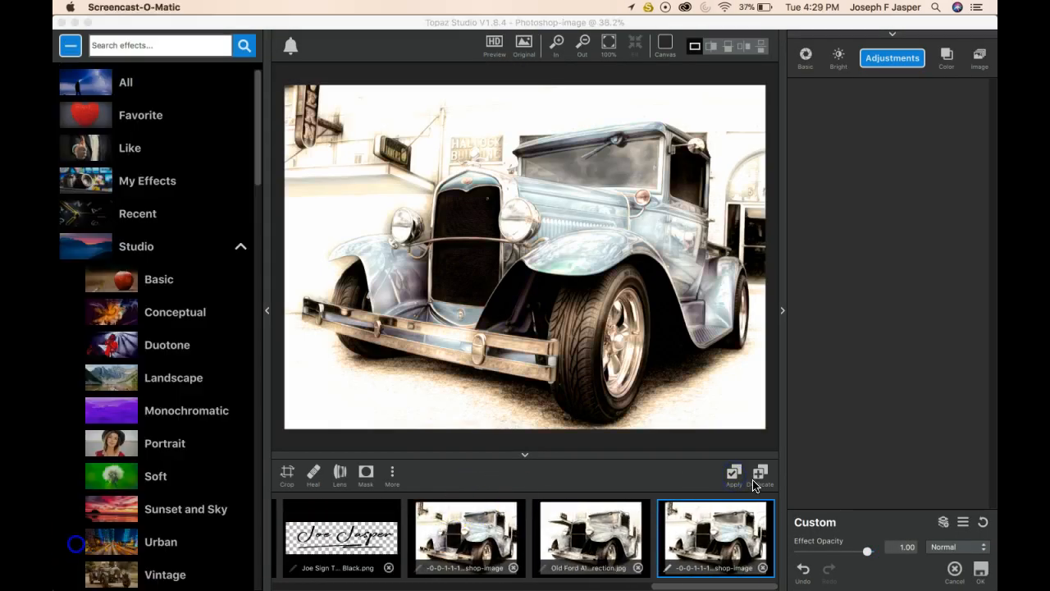
# Step: Duplicate the truck image and add a Color Overlay with a light tan-gold colour
pyautogui.click(759, 476)
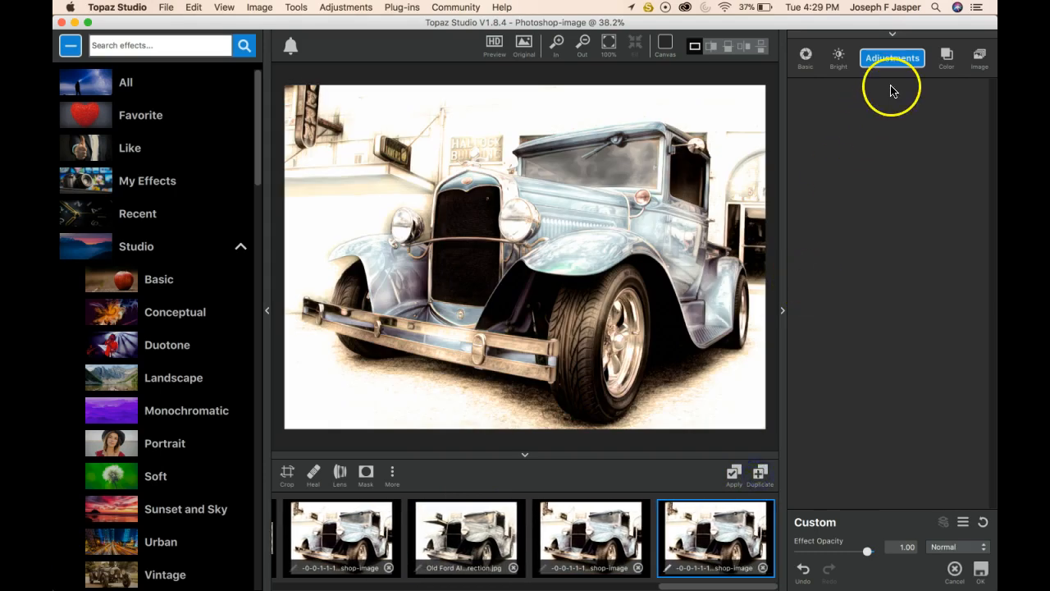
pyautogui.click(946, 56)
pyautogui.click(925, 195)
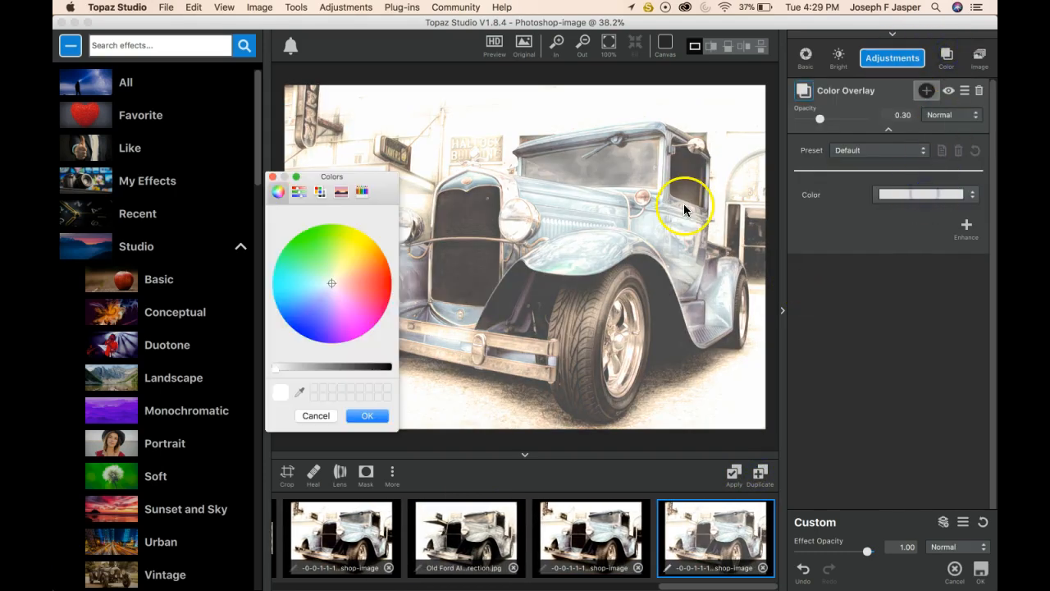
pyautogui.moveTo(356, 260); pyautogui.dragTo(352, 268)
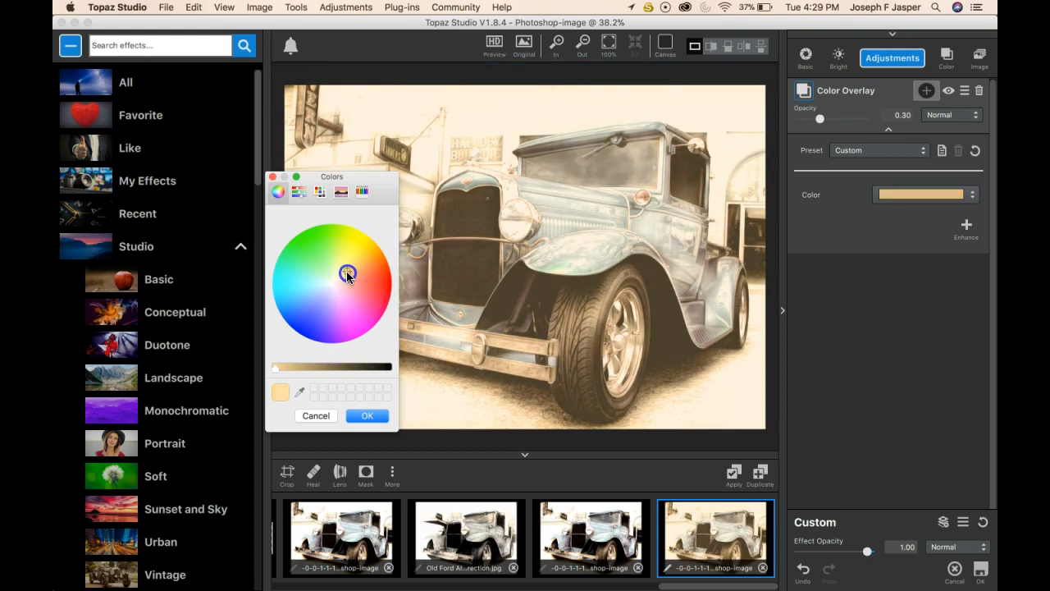
pyautogui.click(361, 415)
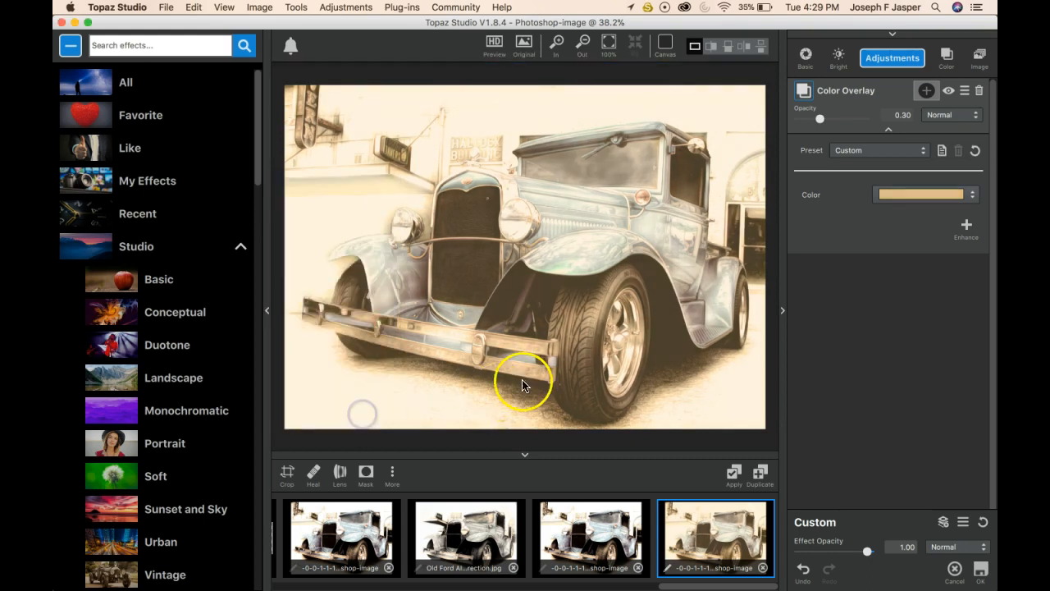
# Step: Set the overlay's blend mode to Color and its opacity to 0.45, and save it as the preset "tangold"
pyautogui.click(974, 119)
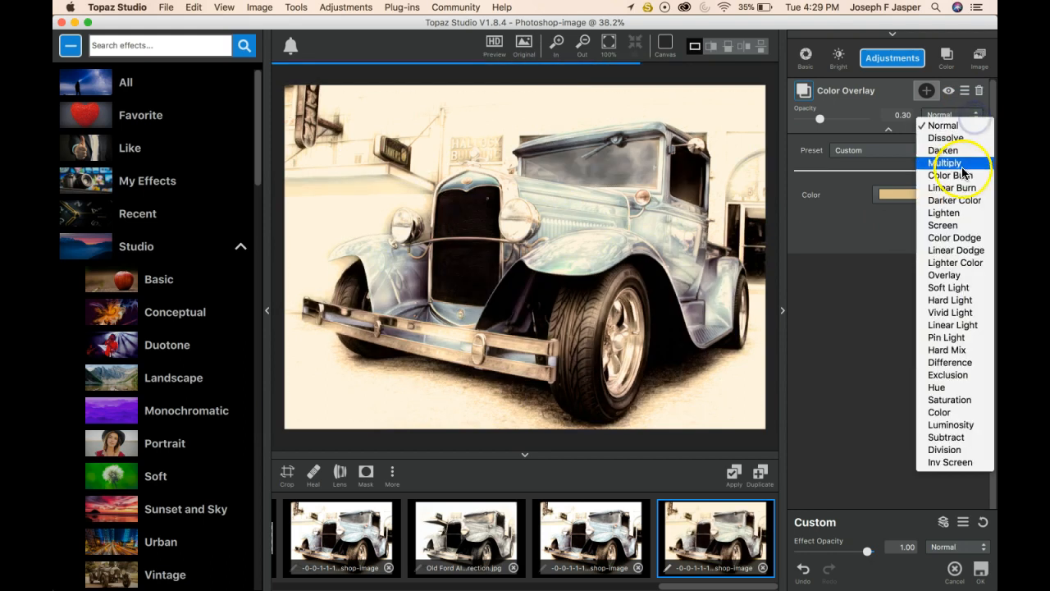
pyautogui.click(954, 414)
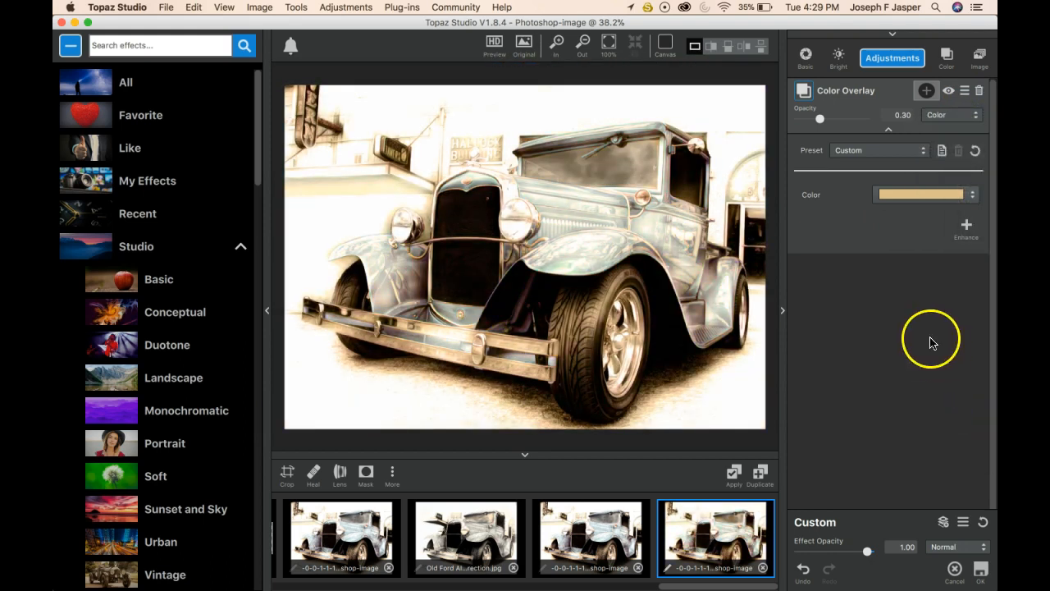
pyautogui.moveTo(820, 119); pyautogui.dragTo(830, 123)
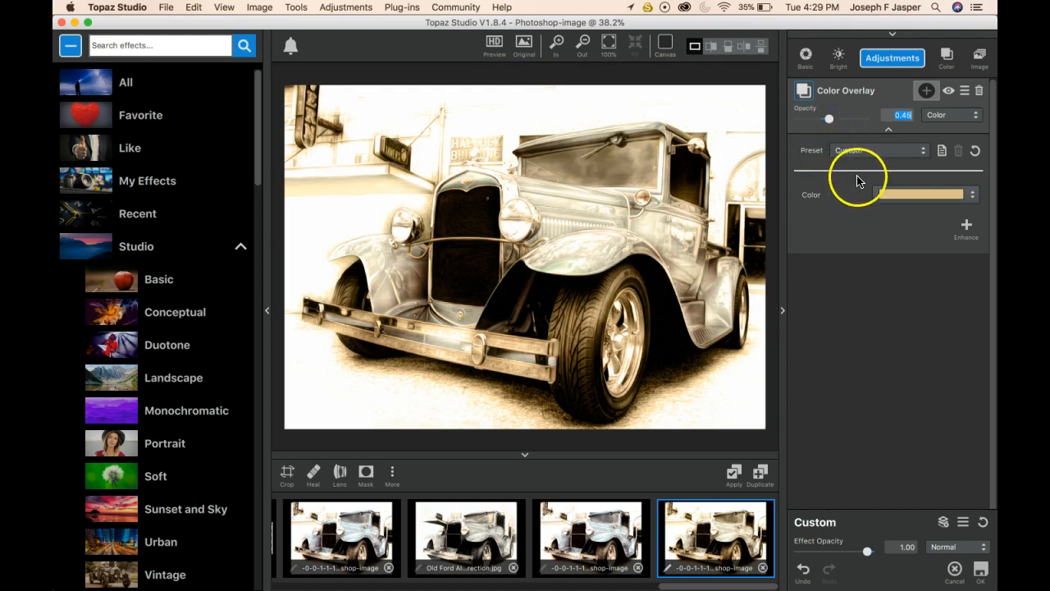
pyautogui.click(943, 152)
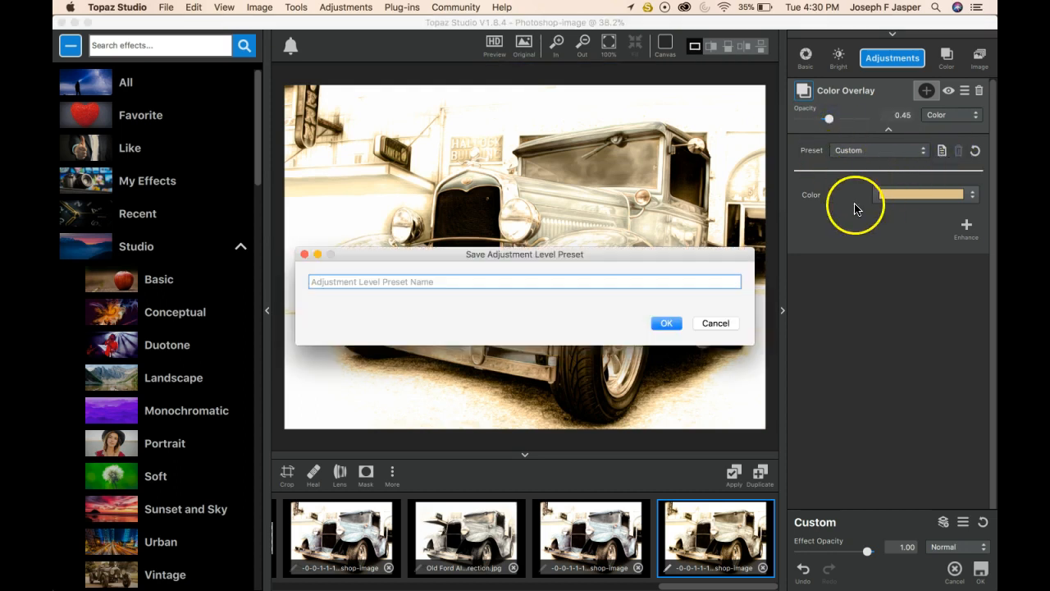
pyautogui.write('tangold')
pyautogui.click(667, 322)
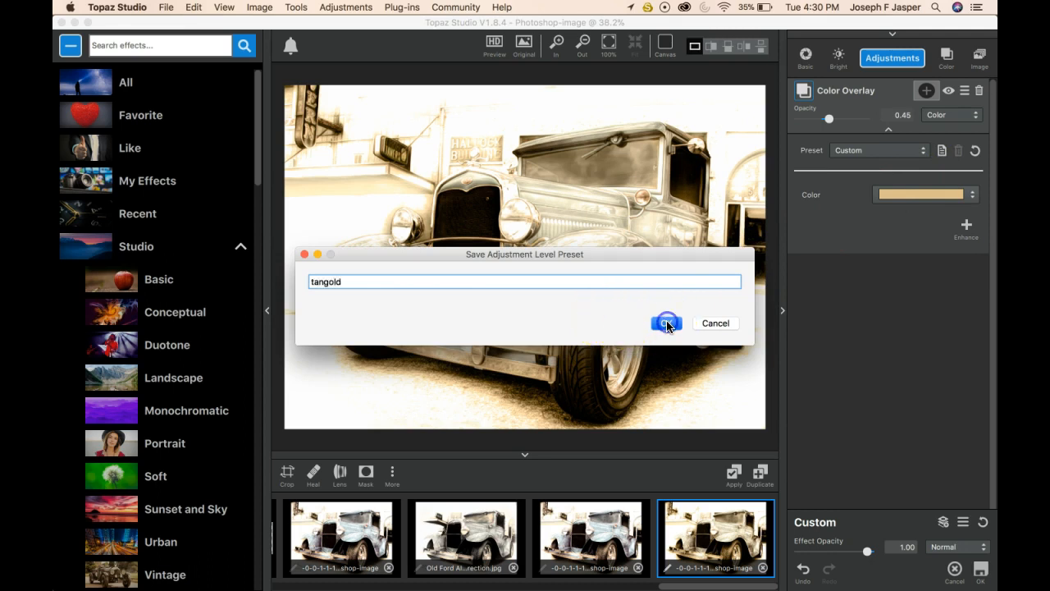
# Step: Add a mask to the Color Overlay and brush over the fenders, front tire, cab side and roof at 0.57 mask transparency
pyautogui.click(926, 92)
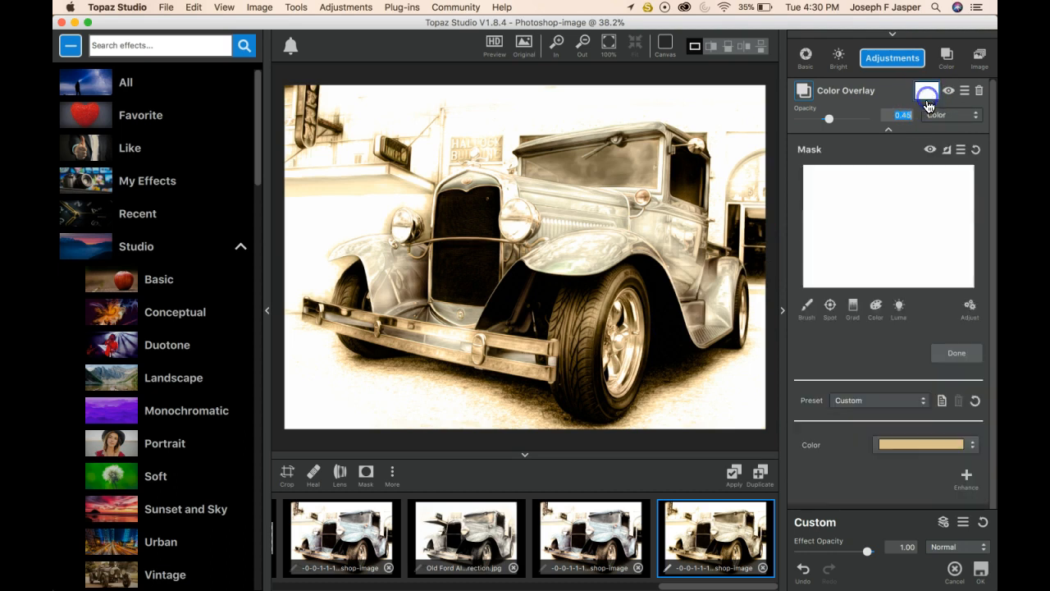
pyautogui.click(808, 306)
pyautogui.click(872, 371)
pyautogui.moveTo(675, 244)
pyautogui.mouseDown()
pyautogui.moveTo(652, 229)
pyautogui.moveTo(688, 225)
pyautogui.moveTo(691, 245)
pyautogui.moveTo(672, 266)
pyautogui.moveTo(707, 336)
pyautogui.moveTo(725, 286)
pyautogui.moveTo(725, 268)
pyautogui.moveTo(708, 288)
pyautogui.moveTo(717, 256)
pyautogui.moveTo(551, 254)
pyautogui.moveTo(670, 233)
pyautogui.moveTo(569, 207)
pyautogui.moveTo(584, 248)
pyautogui.moveTo(540, 256)
pyautogui.moveTo(563, 264)
pyautogui.moveTo(651, 241)
pyautogui.moveTo(709, 325)
pyautogui.moveTo(723, 278)
pyautogui.moveTo(676, 242)
pyautogui.moveTo(691, 235)
pyautogui.moveTo(547, 200)
pyautogui.moveTo(563, 229)
pyautogui.moveTo(545, 236)
pyautogui.moveTo(601, 228)
pyautogui.moveTo(569, 238)
pyautogui.moveTo(500, 190)
pyautogui.moveTo(460, 186)
pyautogui.moveTo(439, 212)
pyautogui.mouseUp()
pyautogui.moveTo(446, 276)
pyautogui.mouseDown()
pyautogui.moveTo(434, 303)
pyautogui.moveTo(468, 316)
pyautogui.moveTo(428, 305)
pyautogui.mouseUp()
pyautogui.moveTo(380, 277)
pyautogui.mouseDown()
pyautogui.moveTo(338, 258)
pyautogui.moveTo(383, 249)
pyautogui.moveTo(418, 234)
pyautogui.mouseUp()
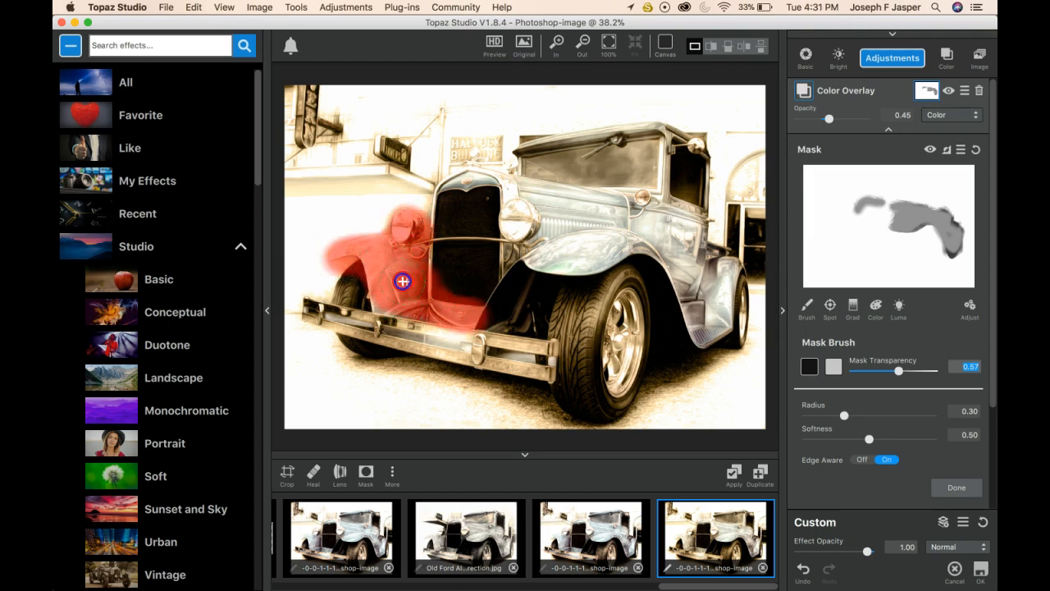
pyautogui.moveTo(347, 292); pyautogui.dragTo(349, 293)
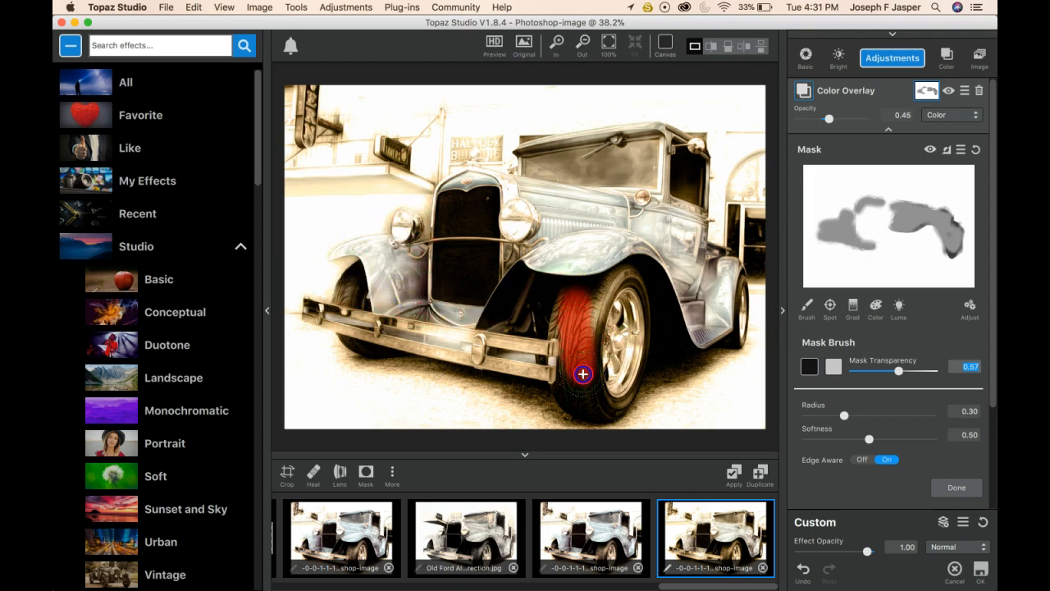
pyautogui.moveTo(583, 374); pyautogui.dragTo(619, 265)
pyautogui.moveTo(550, 323)
pyautogui.mouseDown()
pyautogui.moveTo(565, 326)
pyautogui.moveTo(580, 370)
pyautogui.moveTo(603, 355)
pyautogui.mouseUp()
pyautogui.moveTo(701, 355); pyautogui.dragTo(667, 263)
pyautogui.moveTo(634, 205)
pyautogui.mouseDown()
pyautogui.moveTo(670, 191)
pyautogui.moveTo(673, 140)
pyautogui.moveTo(698, 150)
pyautogui.moveTo(700, 222)
pyautogui.moveTo(721, 255)
pyautogui.mouseUp()
pyautogui.moveTo(644, 126); pyautogui.dragTo(517, 142)
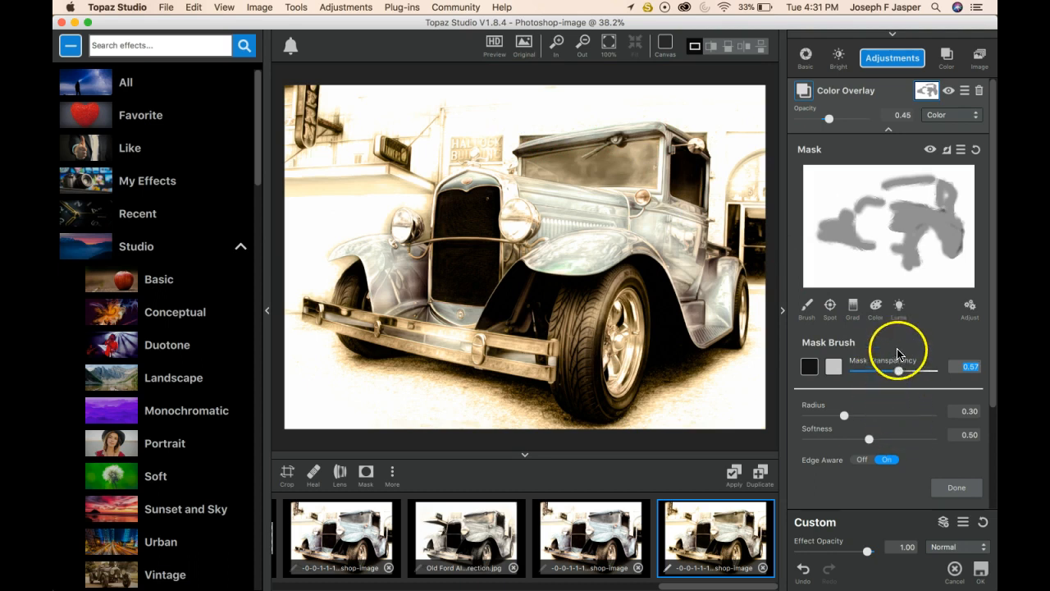
# Step: Set the mask brush transparency to 0.71 and repaint the fenders, hood, roof, cab side, front tire and radiator area
pyautogui.moveTo(603, 231); pyautogui.dragTo(538, 258)
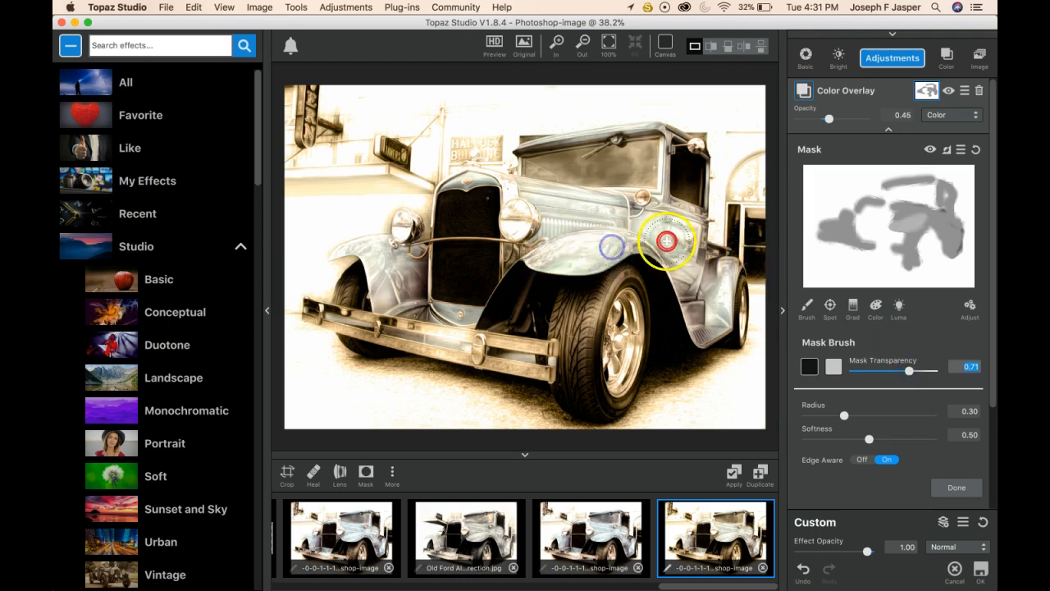
pyautogui.moveTo(642, 243)
pyautogui.mouseDown()
pyautogui.moveTo(608, 256)
pyautogui.moveTo(658, 252)
pyautogui.moveTo(697, 332)
pyautogui.moveTo(722, 291)
pyautogui.moveTo(719, 270)
pyautogui.moveTo(695, 266)
pyautogui.moveTo(688, 217)
pyautogui.moveTo(632, 234)
pyautogui.moveTo(636, 208)
pyautogui.moveTo(576, 218)
pyautogui.moveTo(599, 248)
pyautogui.moveTo(551, 259)
pyautogui.moveTo(567, 251)
pyautogui.moveTo(517, 216)
pyautogui.moveTo(532, 199)
pyautogui.moveTo(593, 209)
pyautogui.moveTo(480, 181)
pyautogui.moveTo(456, 189)
pyautogui.moveTo(479, 235)
pyautogui.moveTo(458, 300)
pyautogui.moveTo(443, 308)
pyautogui.moveTo(474, 221)
pyautogui.mouseUp()
pyautogui.moveTo(415, 250)
pyautogui.mouseDown()
pyautogui.moveTo(398, 292)
pyautogui.moveTo(358, 255)
pyautogui.moveTo(342, 291)
pyautogui.moveTo(403, 235)
pyautogui.moveTo(432, 235)
pyautogui.mouseUp()
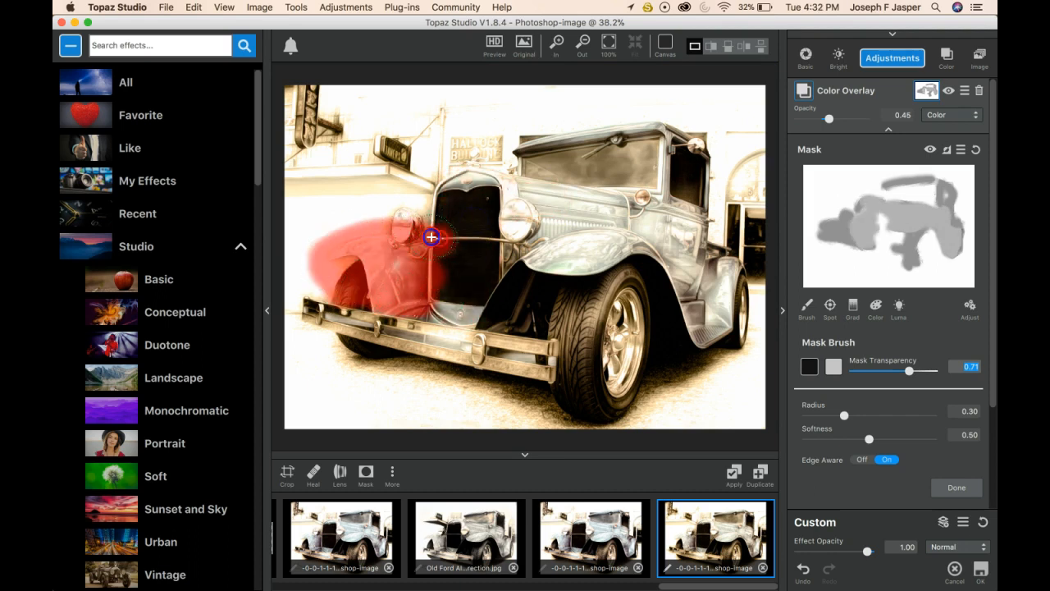
pyautogui.moveTo(664, 119); pyautogui.dragTo(579, 122)
pyautogui.moveTo(598, 123); pyautogui.dragTo(520, 142)
pyautogui.moveTo(667, 128); pyautogui.dragTo(671, 130)
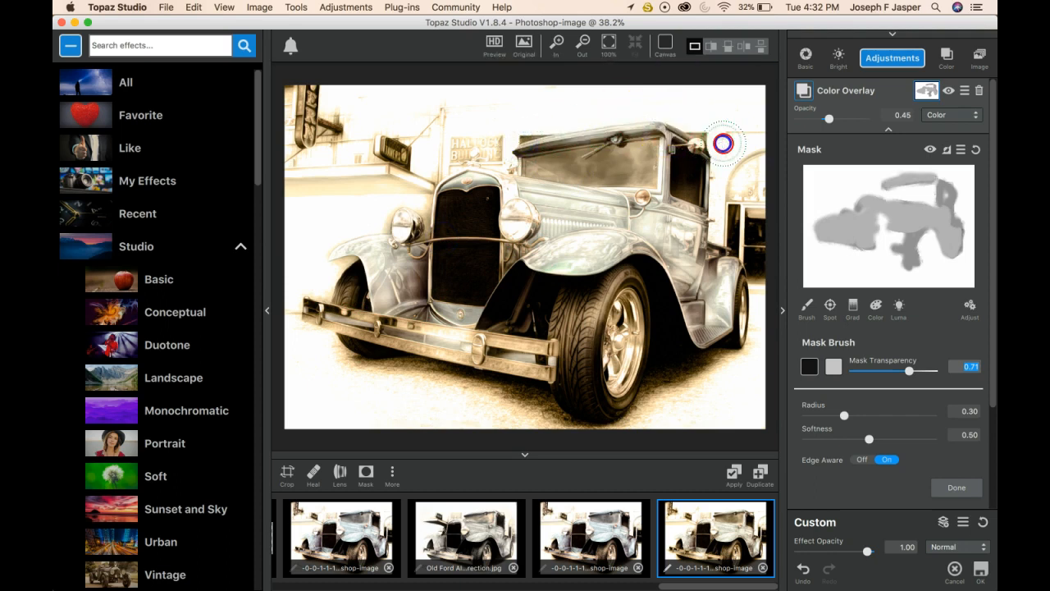
pyautogui.moveTo(713, 225)
pyautogui.mouseDown()
pyautogui.moveTo(745, 289)
pyautogui.moveTo(708, 278)
pyautogui.moveTo(706, 230)
pyautogui.moveTo(656, 210)
pyautogui.mouseUp()
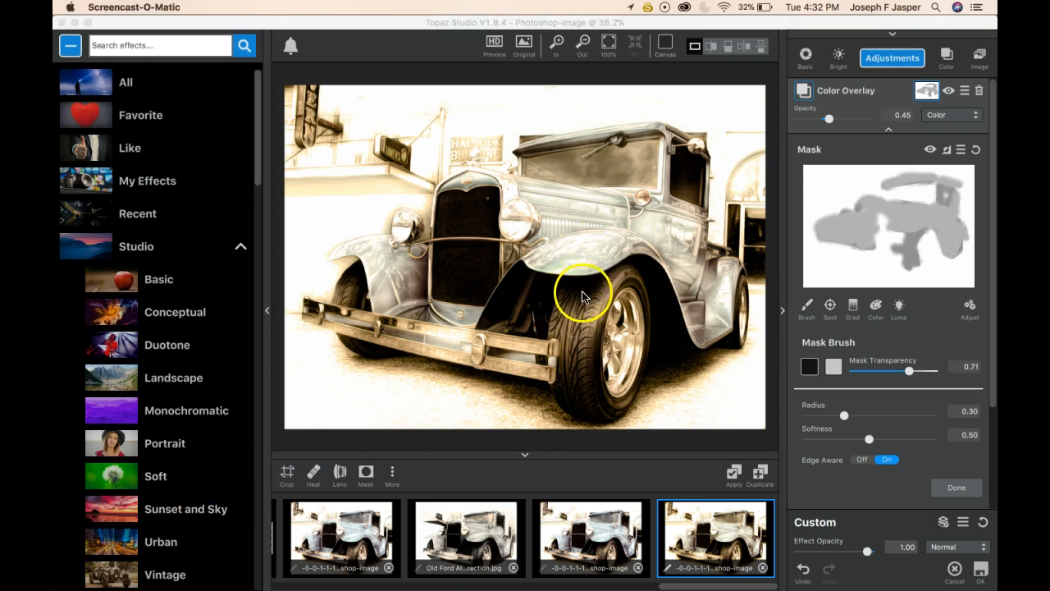
pyautogui.moveTo(597, 297); pyautogui.dragTo(603, 287)
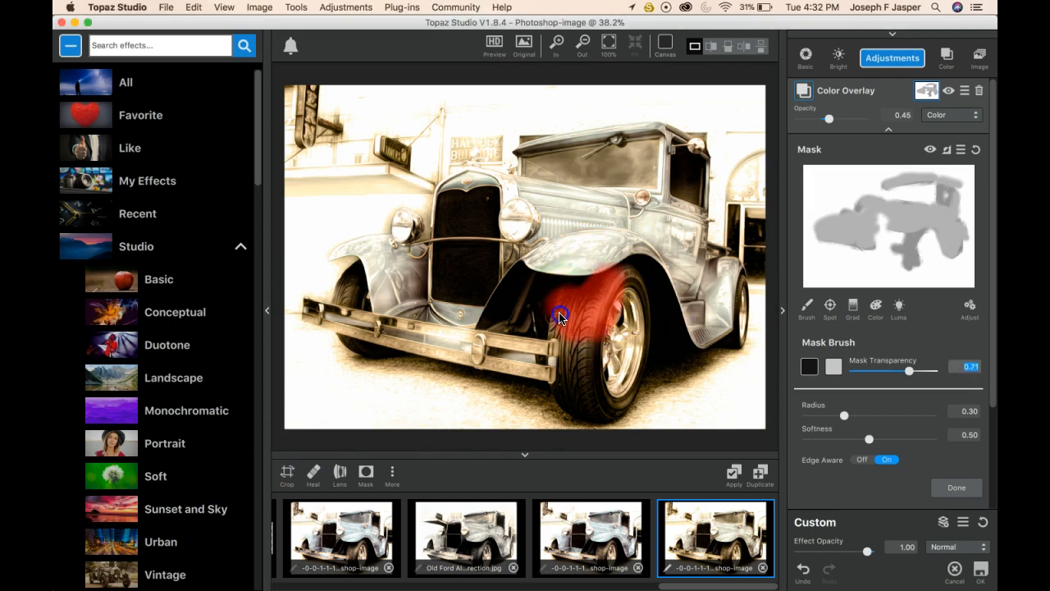
pyautogui.moveTo(572, 359); pyautogui.dragTo(575, 367)
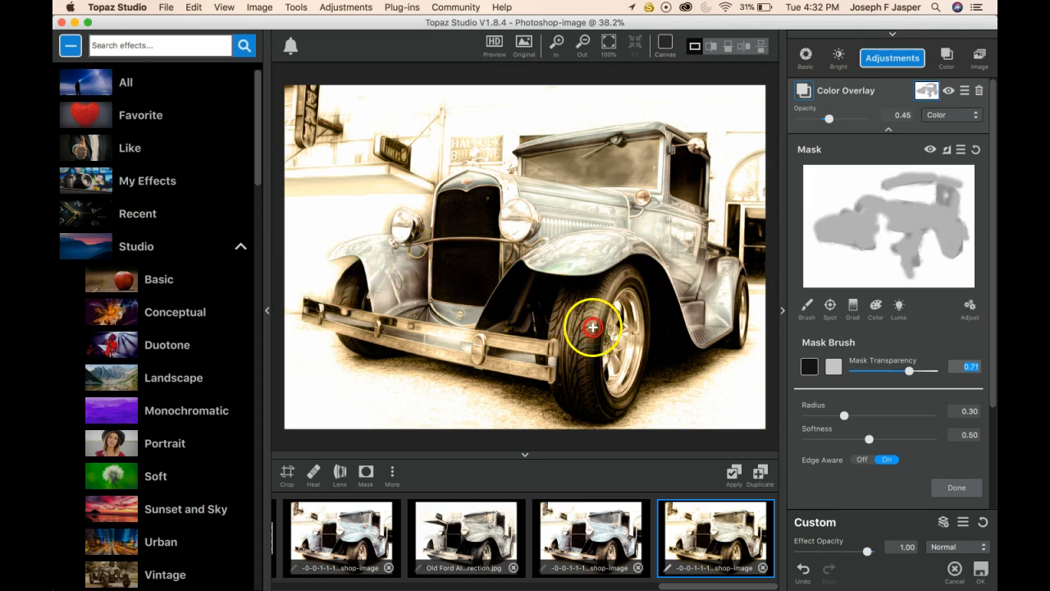
pyautogui.moveTo(444, 218); pyautogui.dragTo(456, 211)
pyautogui.moveTo(458, 264)
pyautogui.mouseDown()
pyautogui.moveTo(490, 284)
pyautogui.moveTo(481, 252)
pyautogui.moveTo(451, 221)
pyautogui.moveTo(399, 230)
pyautogui.mouseUp()
pyautogui.click(639, 190)
pyautogui.moveTo(639, 190)
pyautogui.mouseDown()
pyautogui.moveTo(677, 196)
pyautogui.moveTo(689, 215)
pyautogui.moveTo(698, 176)
pyautogui.moveTo(682, 157)
pyautogui.moveTo(692, 192)
pyautogui.moveTo(702, 167)
pyautogui.moveTo(737, 264)
pyautogui.moveTo(717, 188)
pyautogui.moveTo(672, 136)
pyautogui.moveTo(669, 180)
pyautogui.mouseUp()
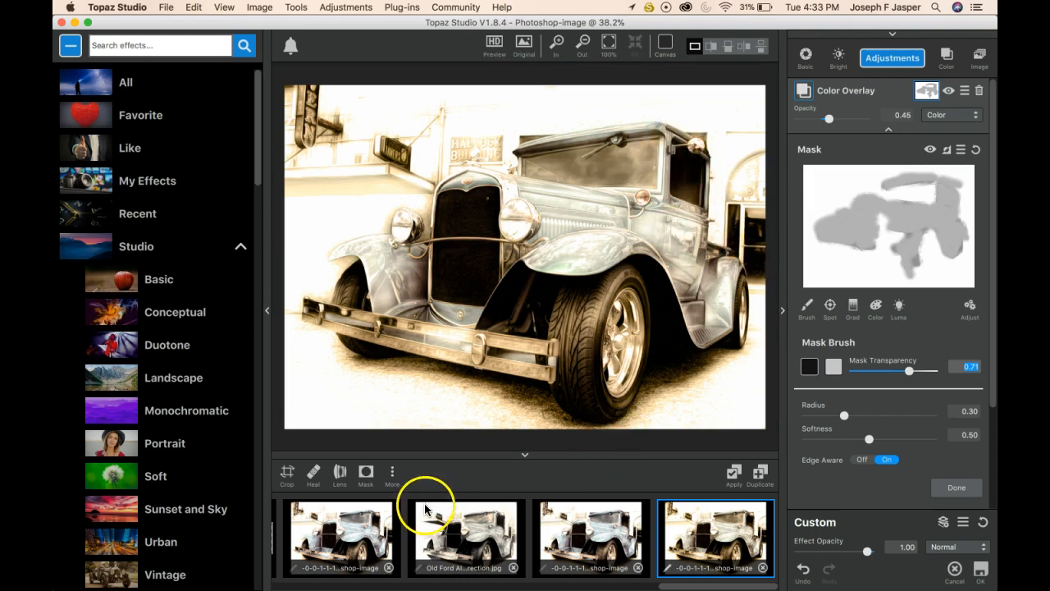
# Step: Apply the masked Color Overlay to the image and list the Vintage effects of the Texture collection
pyautogui.click(729, 471)
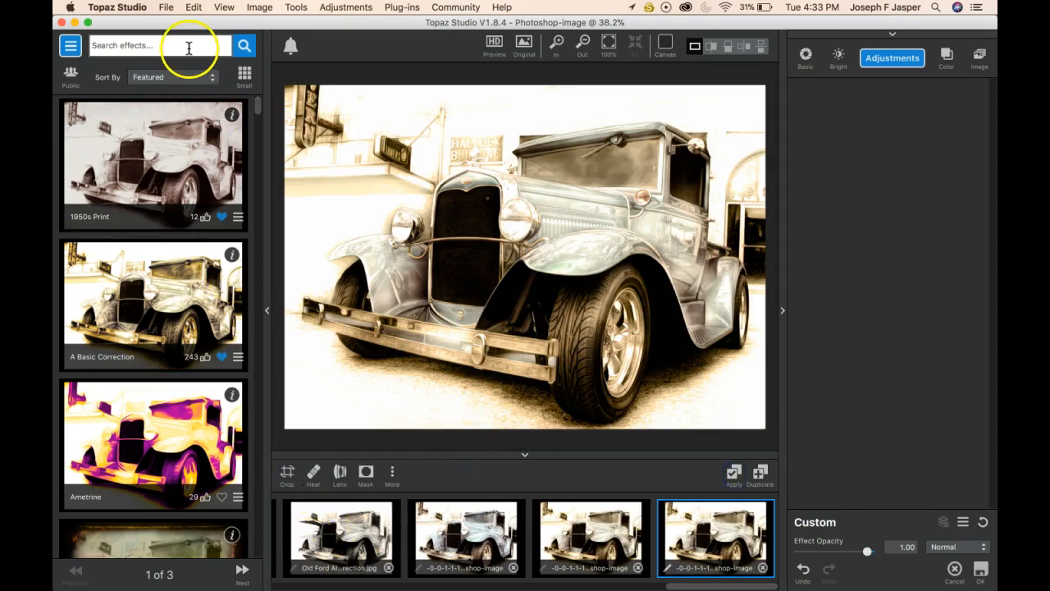
pyautogui.click(74, 48)
pyautogui.scroll(-15, 223, 389)
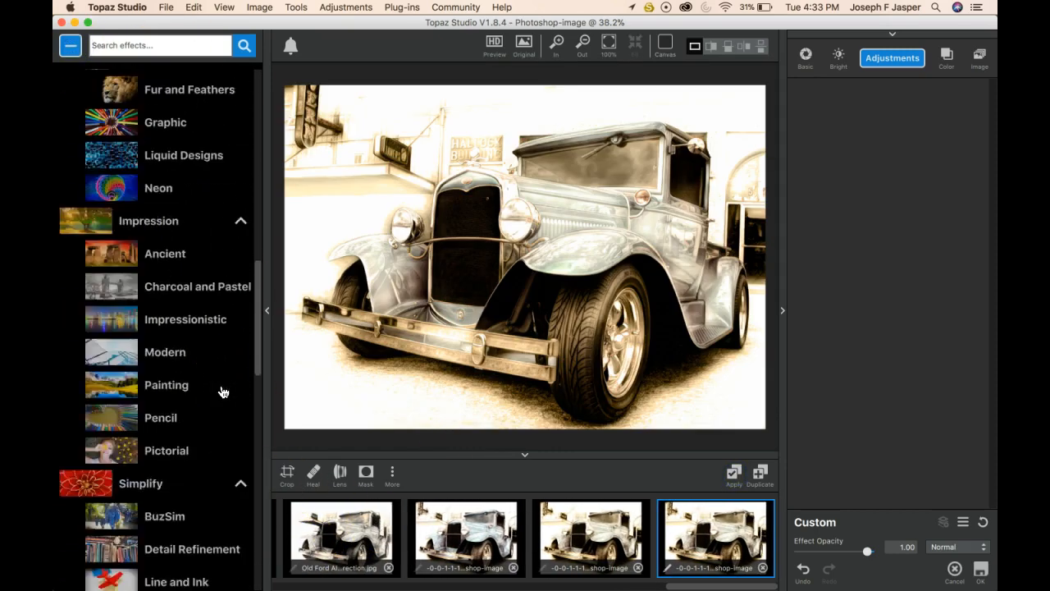
pyautogui.scroll(-15, 221, 393)
pyautogui.click(173, 518)
pyautogui.scroll(-8, 207, 484)
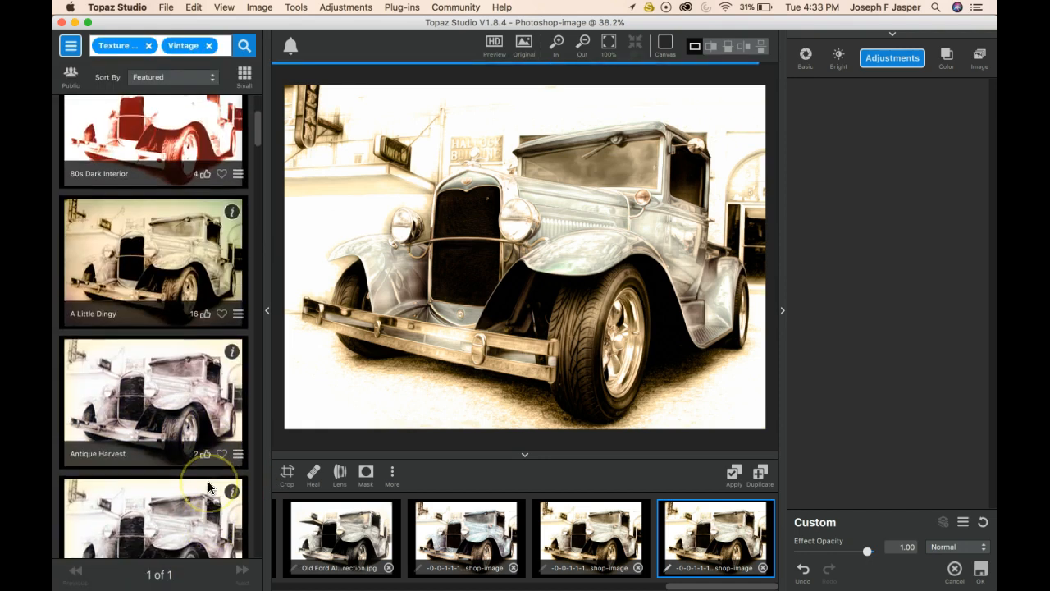
# Step: Use the Breaking Dawn effect at 0.84 effect opacity and apply it to the truck image
pyautogui.scroll(-6, 209, 488)
pyautogui.click(188, 266)
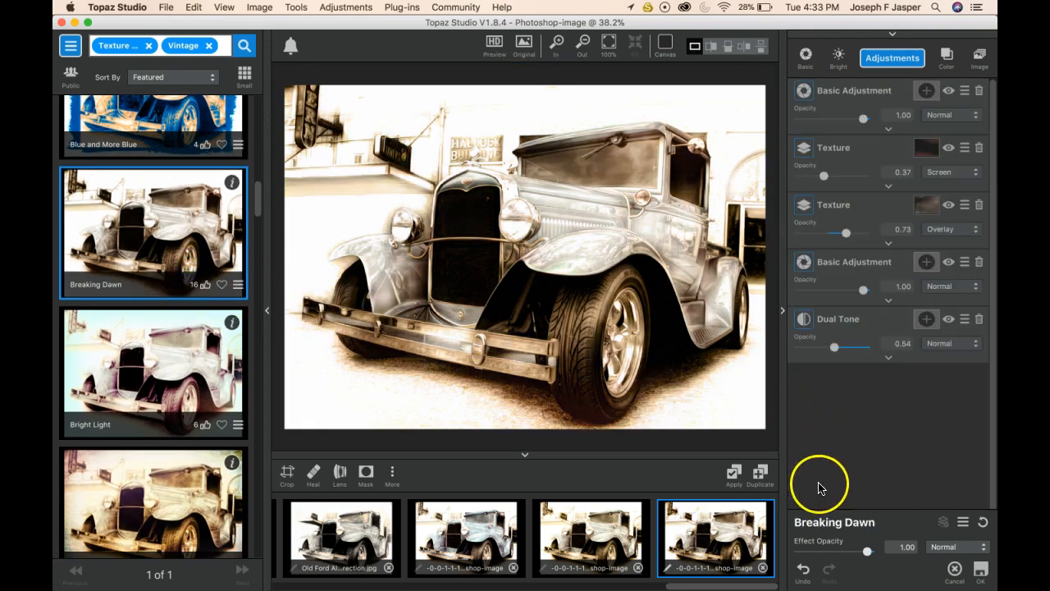
pyautogui.moveTo(870, 554)
pyautogui.mouseDown()
pyautogui.moveTo(845, 555)
pyautogui.moveTo(859, 556)
pyautogui.mouseUp()
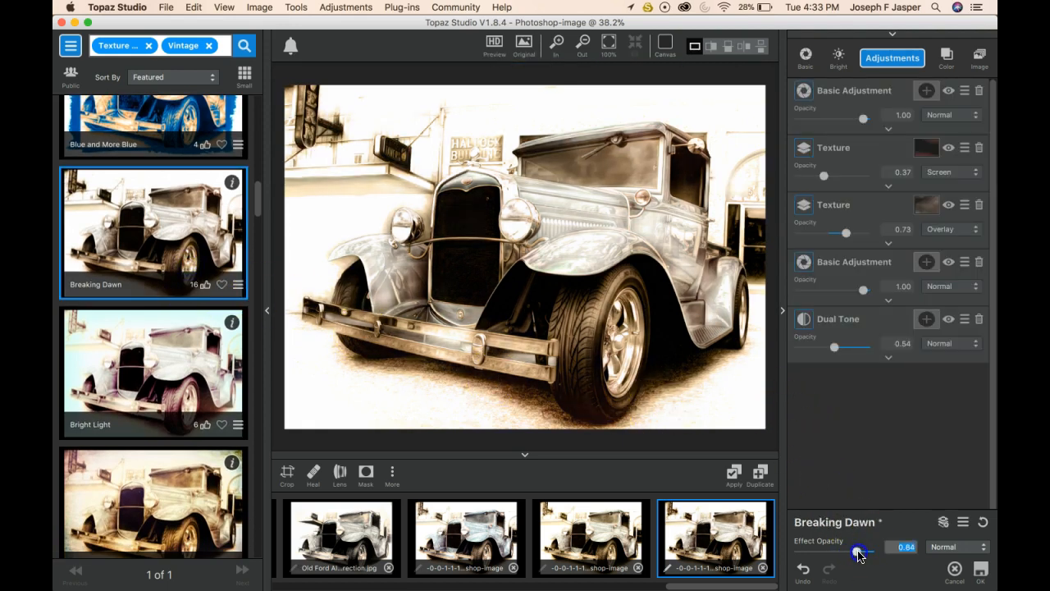
pyautogui.click(734, 475)
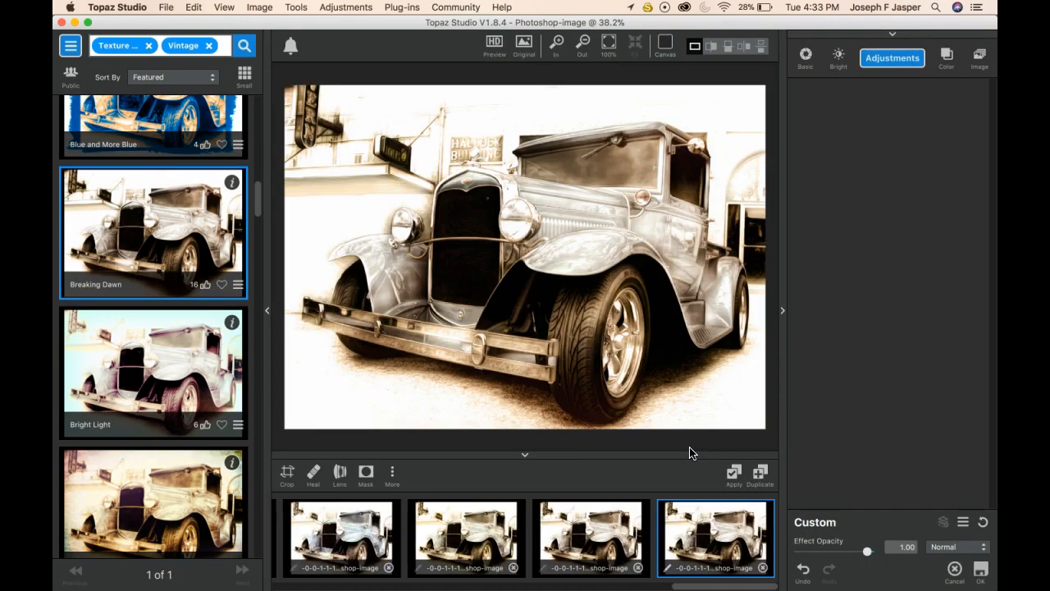
# Step: Compare the Breaking Dawn result with the signed Old Ford reference image
pyautogui.hscroll(-3, 447, 521)
pyautogui.click(438, 513)
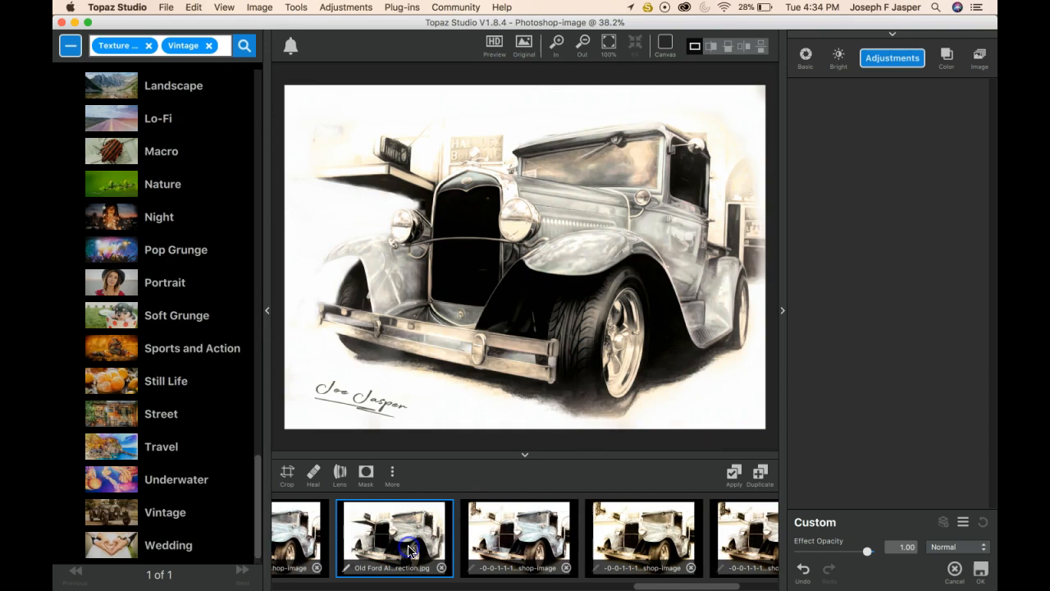
pyautogui.hscroll(3, 546, 555)
pyautogui.click(743, 541)
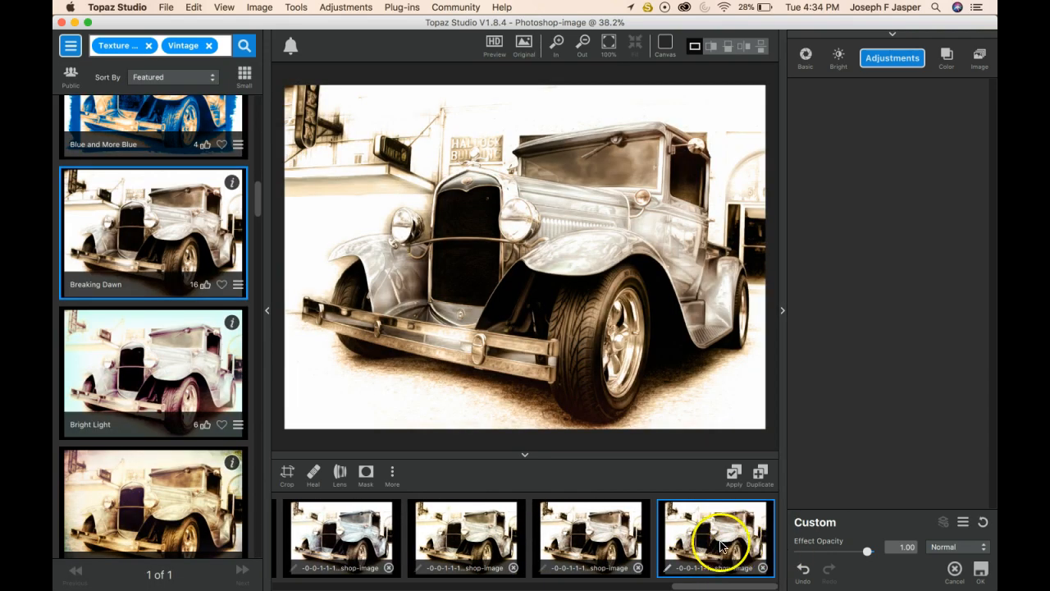
pyautogui.hscroll(-3, 720, 545)
pyautogui.click(532, 550)
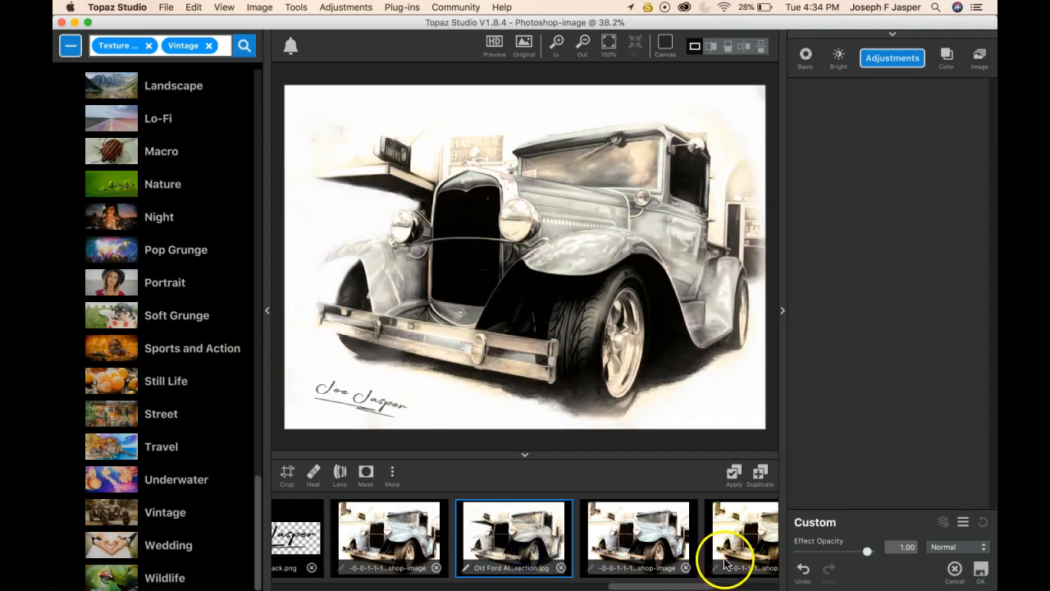
pyautogui.hscroll(2, 730, 557)
# Step: Add the truck version from before Breaking Dawn as an image layer, set the effect opacity to 0.84 and apply it
pyautogui.click(616, 549)
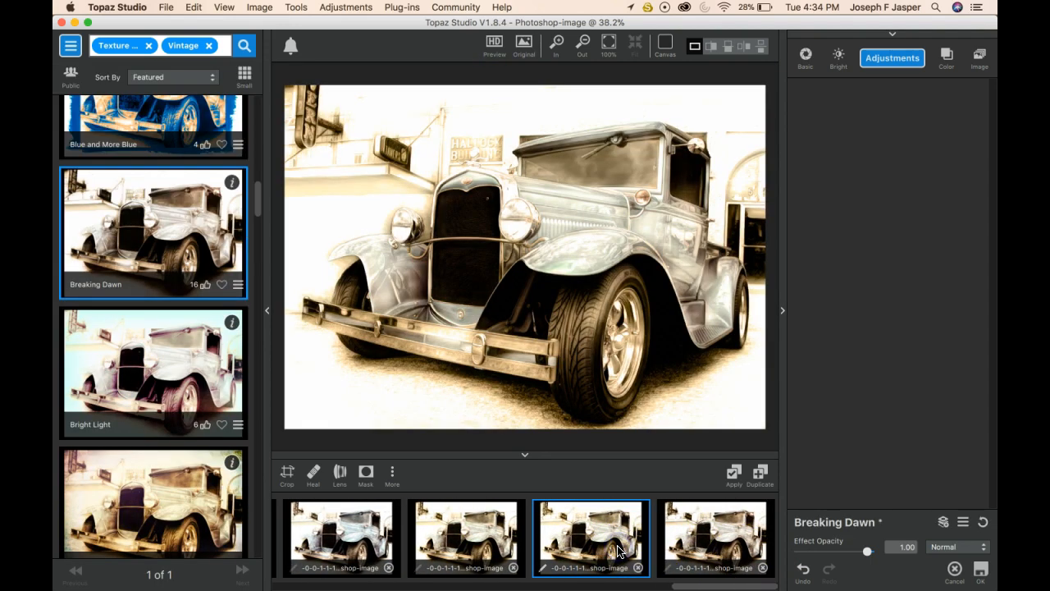
pyautogui.moveTo(620, 549); pyautogui.dragTo(829, 381)
pyautogui.moveTo(867, 552); pyautogui.dragTo(845, 554)
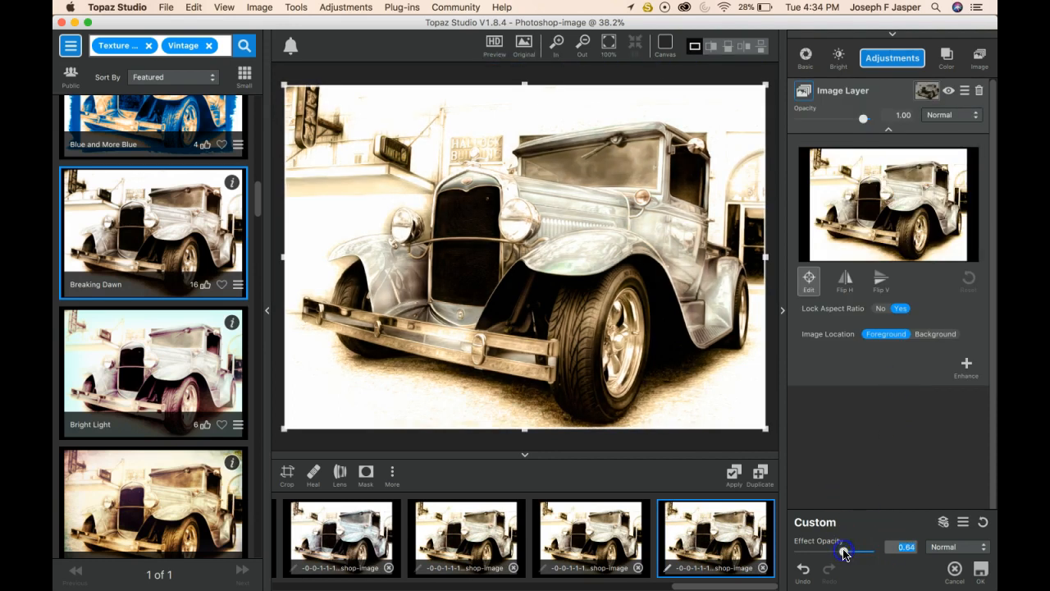
pyautogui.hscroll(-3, 607, 546)
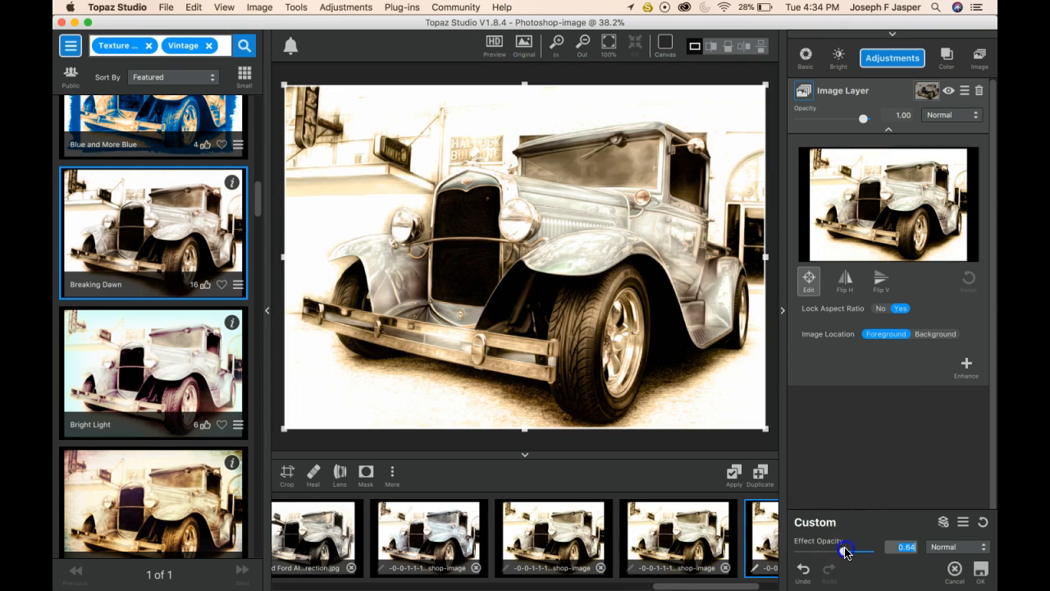
pyautogui.moveTo(855, 554); pyautogui.dragTo(860, 553)
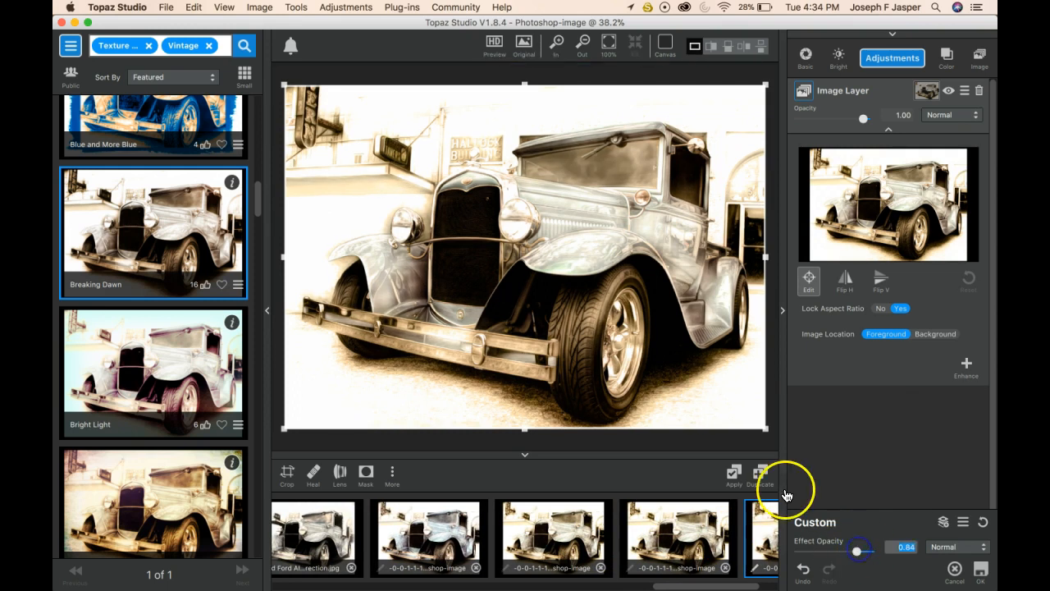
pyautogui.click(734, 474)
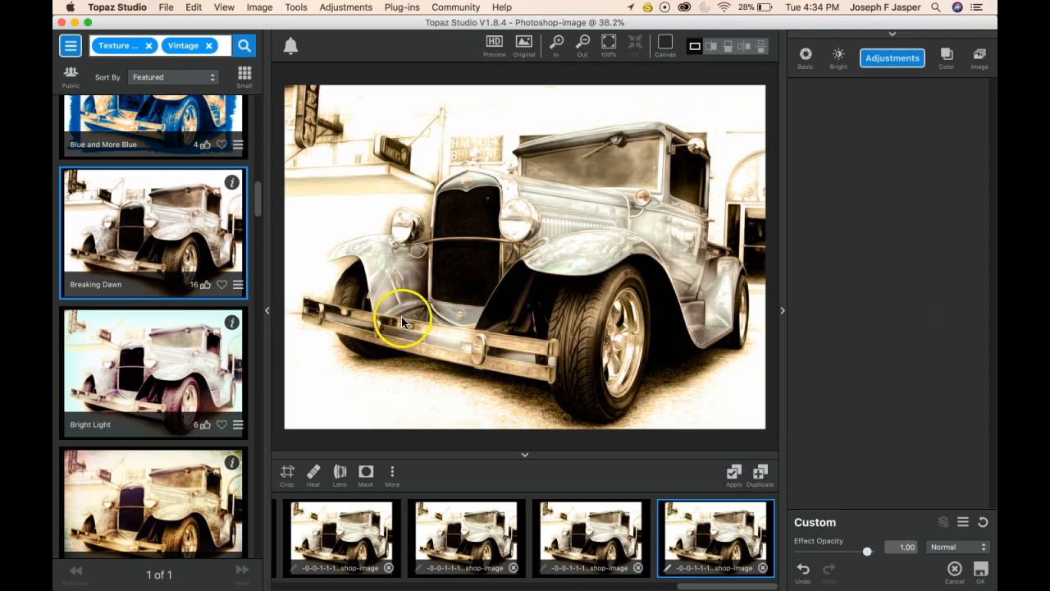
# Step: Add an HSL Color Tuning adjustment and raise the blue saturation to 0.44
pyautogui.click(895, 58)
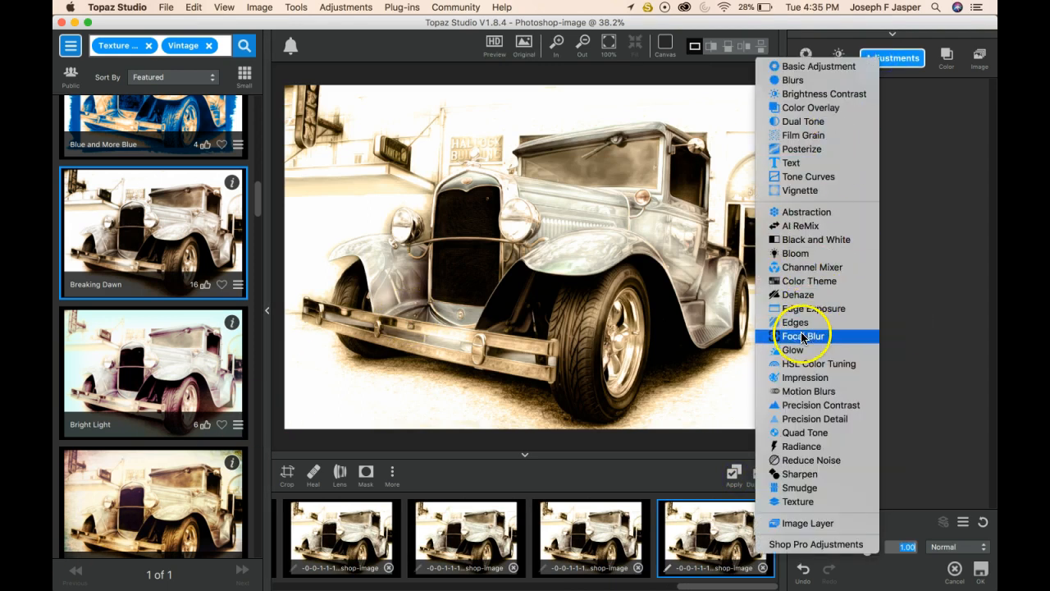
pyautogui.click(808, 364)
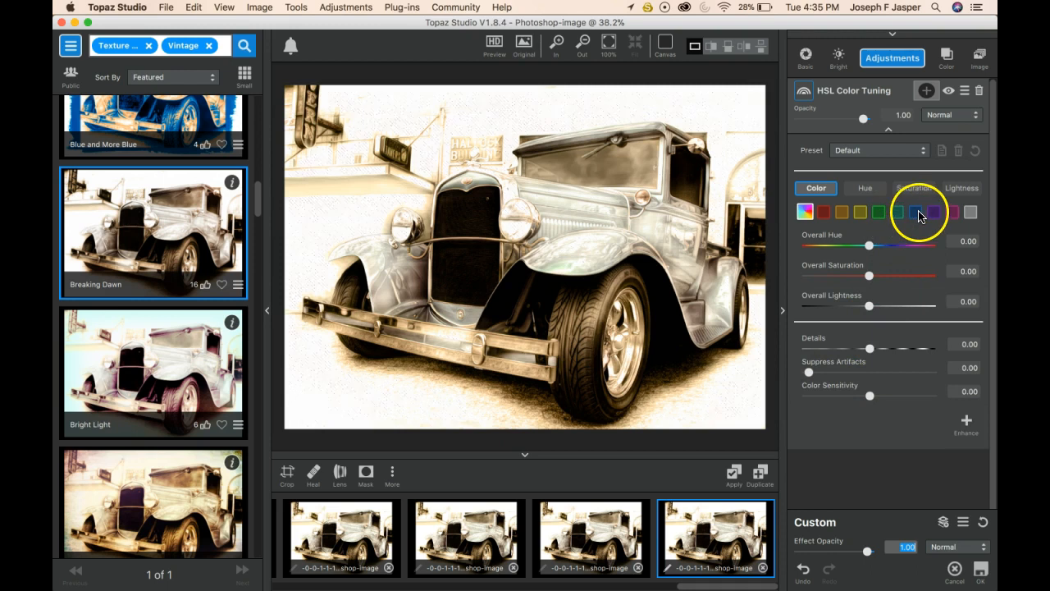
pyautogui.click(917, 214)
pyautogui.click(870, 276)
pyautogui.moveTo(892, 278); pyautogui.dragTo(897, 278)
# Step: Shift the overall hue slightly and set the orange saturation to 0.13 in the HSL Color Tuning
pyautogui.click(806, 211)
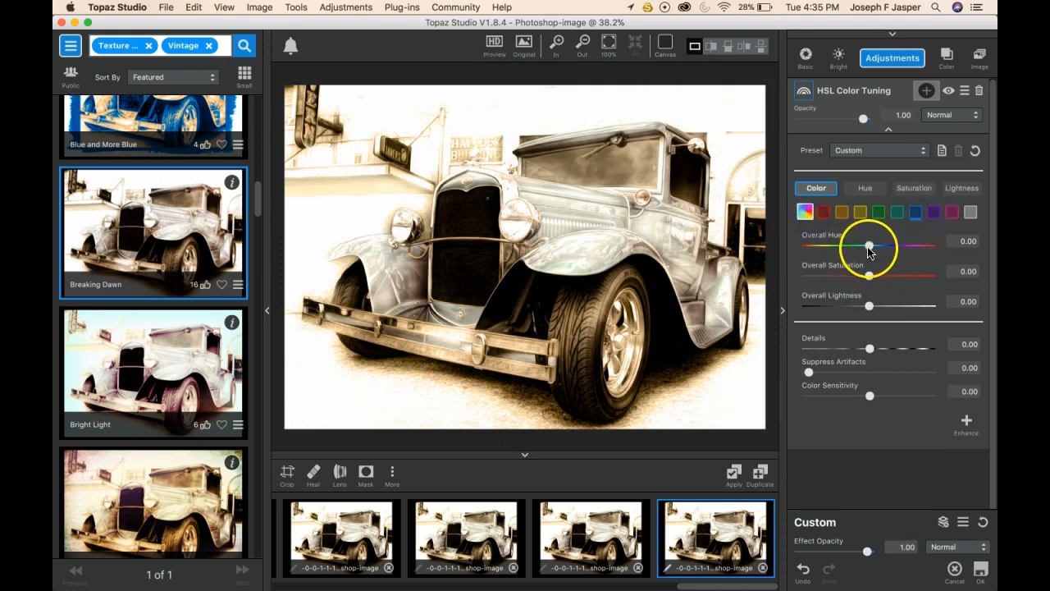
pyautogui.moveTo(877, 247); pyautogui.dragTo(882, 249)
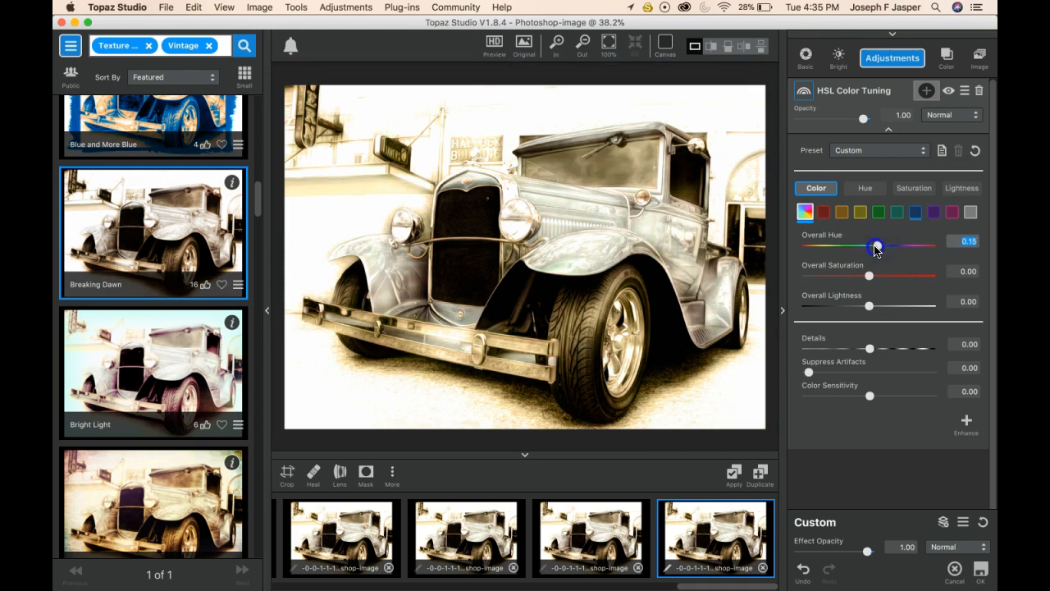
pyautogui.click(861, 212)
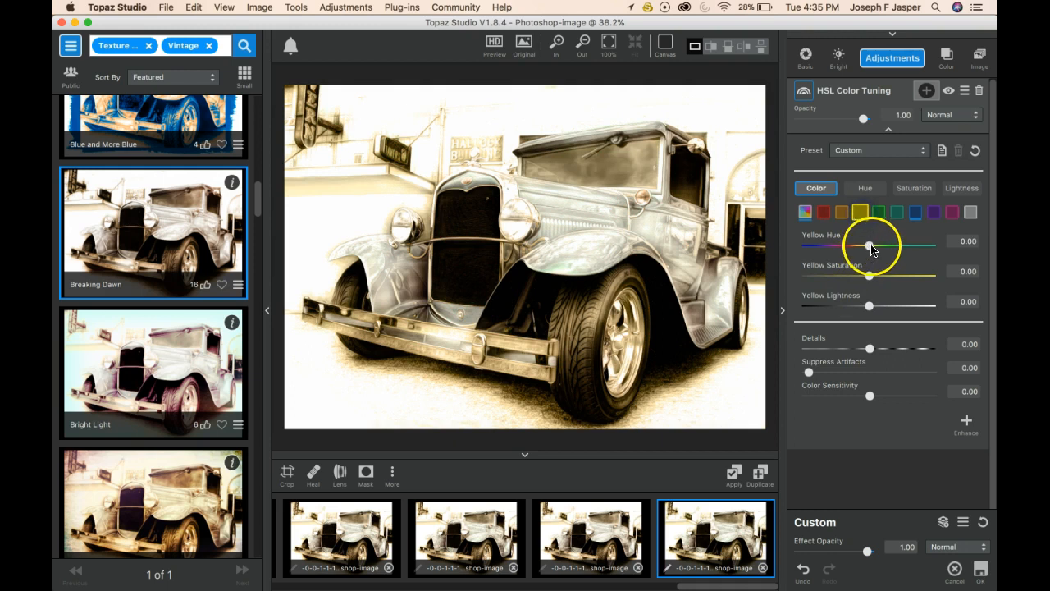
pyautogui.click(843, 212)
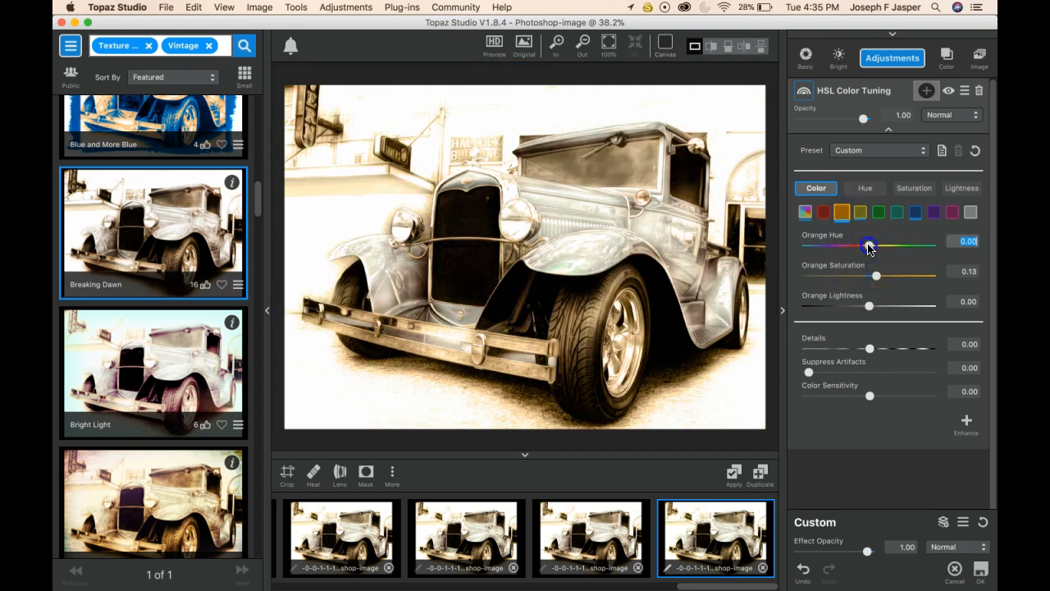
# Step: Set the blue saturation to 0.16 and the blue hue to 0.12, and apply the HSL Color Tuning
pyautogui.click(917, 213)
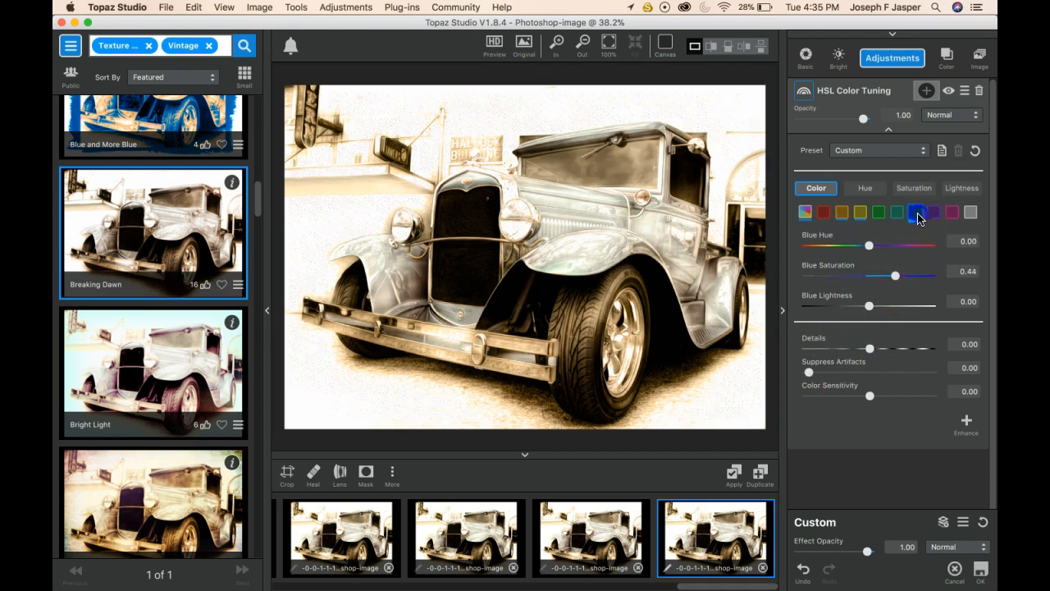
pyautogui.moveTo(896, 276)
pyautogui.mouseDown()
pyautogui.moveTo(909, 274)
pyautogui.moveTo(880, 280)
pyautogui.mouseUp()
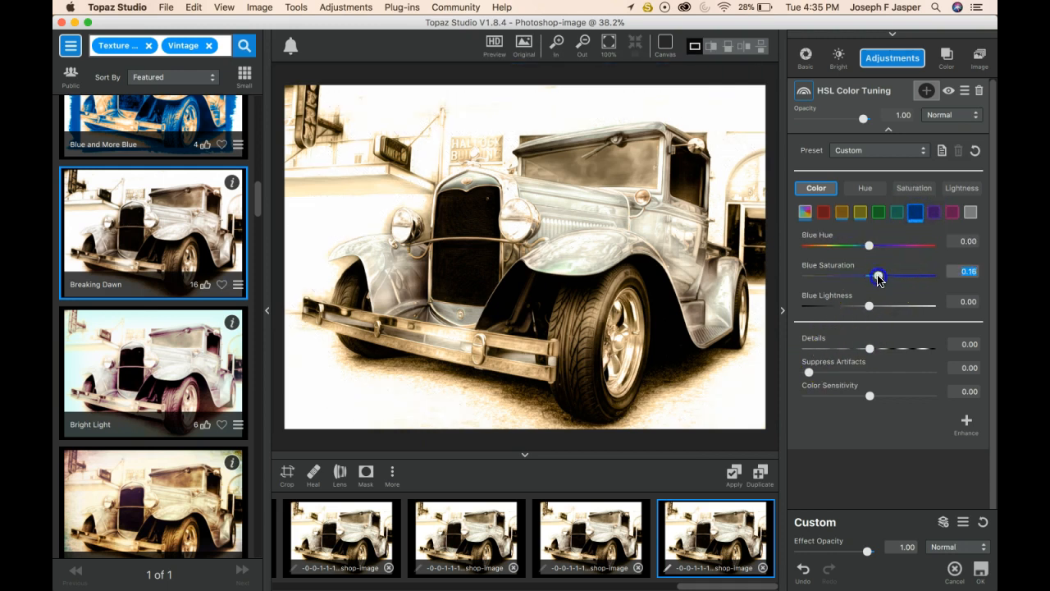
pyautogui.moveTo(870, 245); pyautogui.dragTo(876, 246)
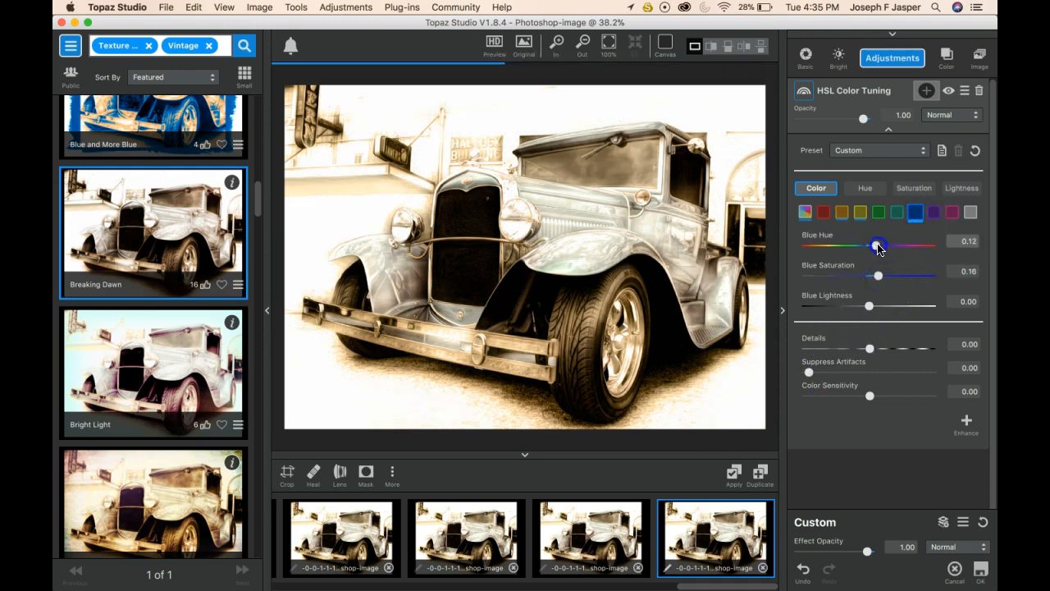
pyautogui.click(733, 472)
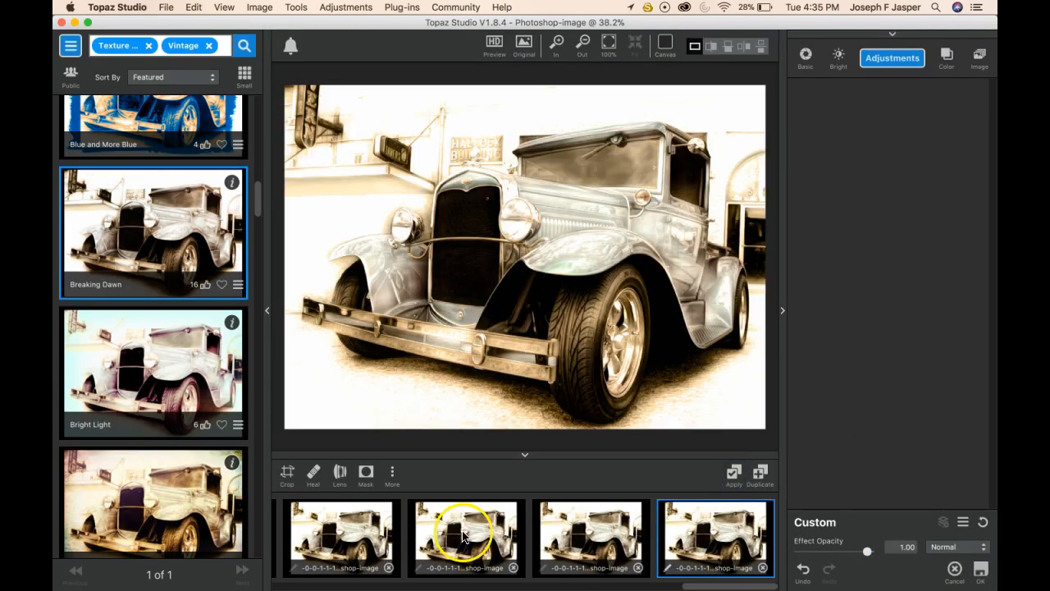
# Step: Compare the color-tuned truck with the signed Old Ford reference image again
pyautogui.hscroll(-5, 352, 543)
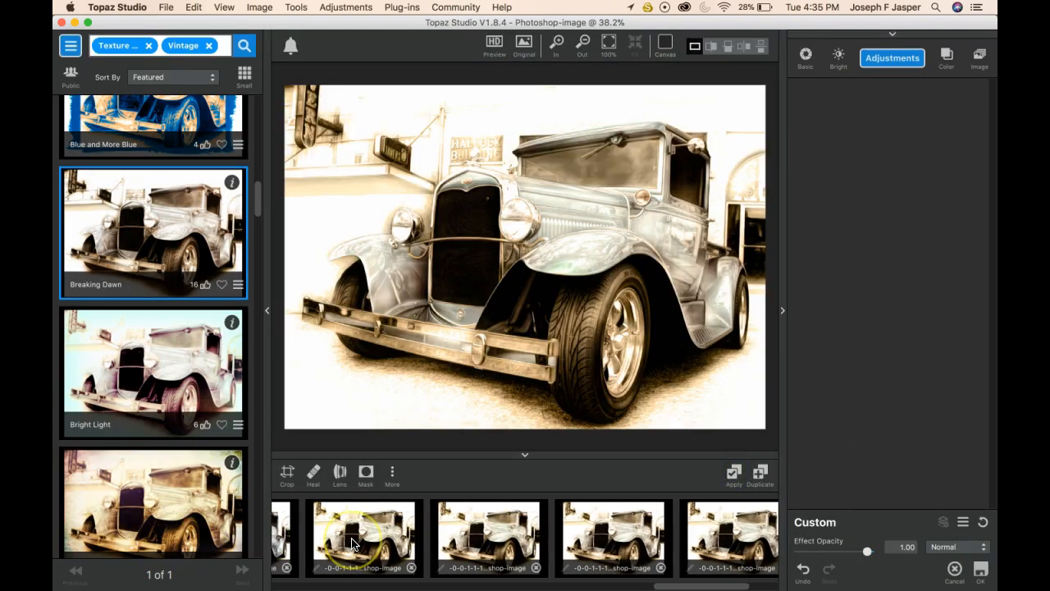
pyautogui.hscroll(-2, 352, 543)
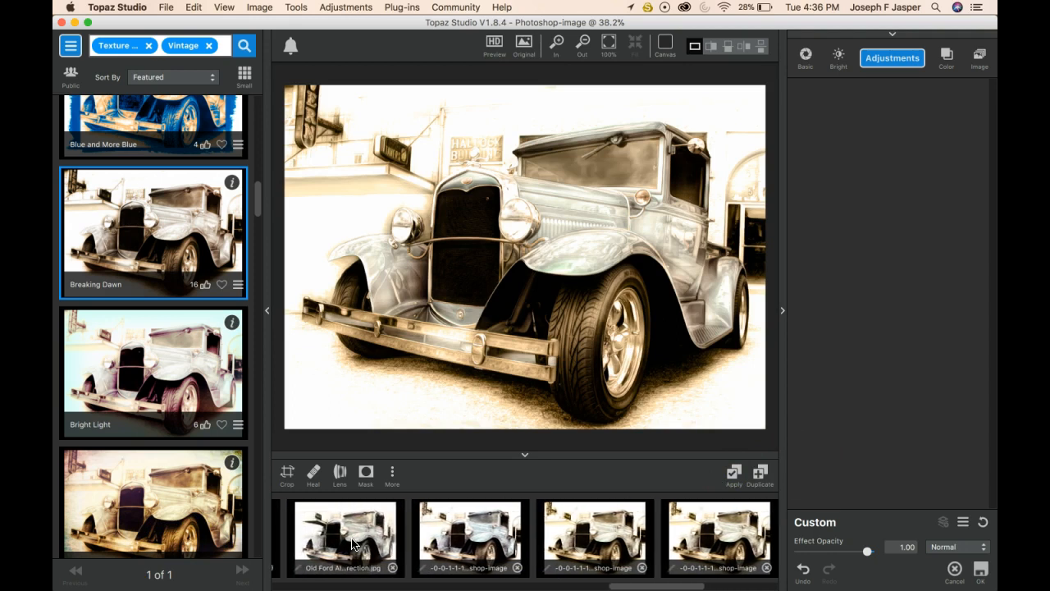
pyautogui.click(352, 543)
pyautogui.hscroll(5, 682, 524)
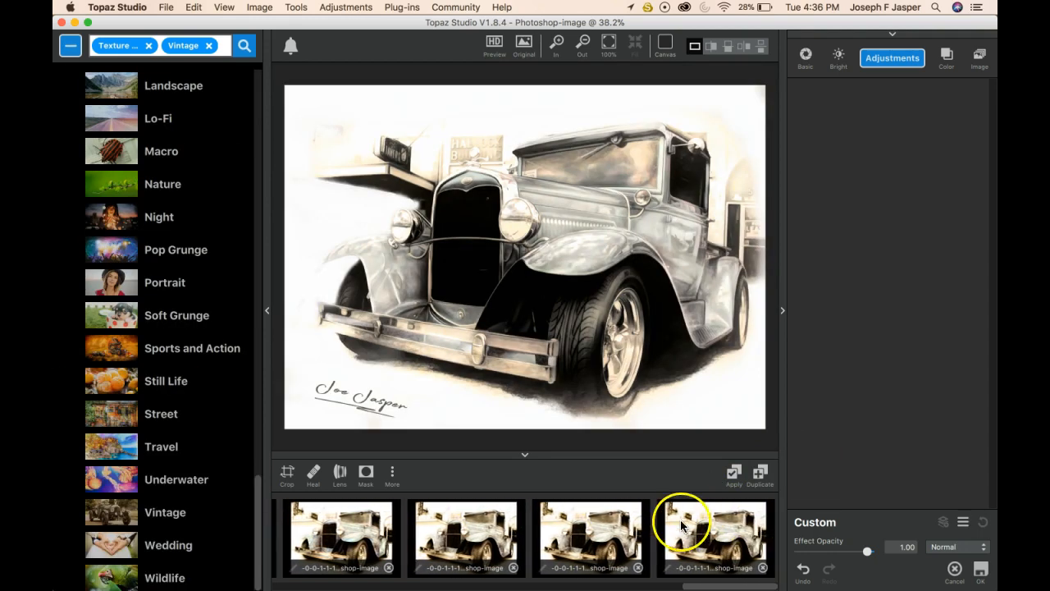
pyautogui.click(736, 539)
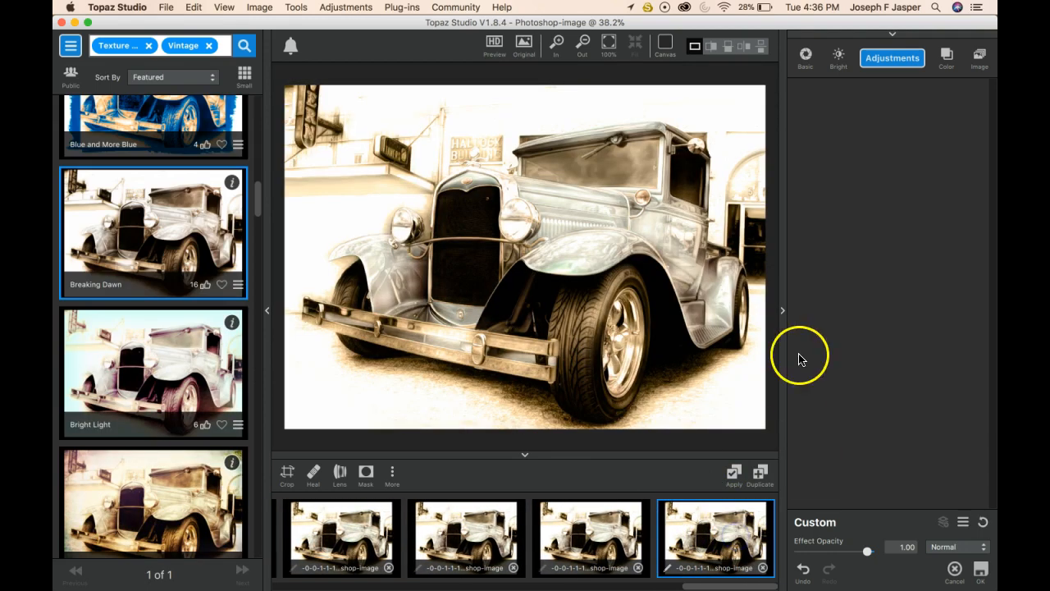
# Step: Add a Basic Adjustment with slightly reduced saturation and apply it to the truck image
pyautogui.click(893, 58)
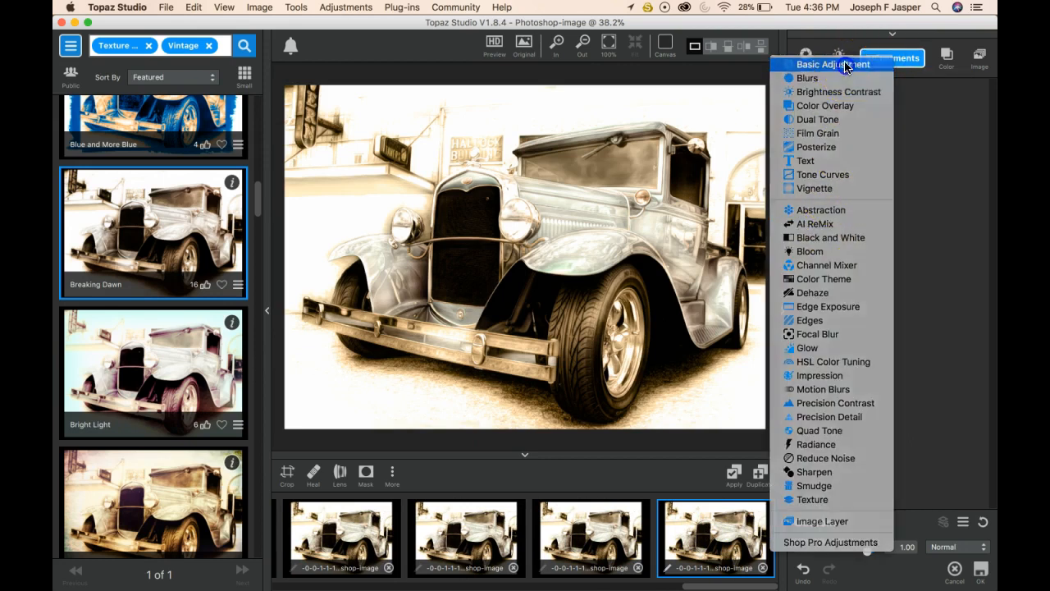
pyautogui.click(846, 64)
pyautogui.moveTo(862, 420); pyautogui.dragTo(867, 421)
pyautogui.click(758, 474)
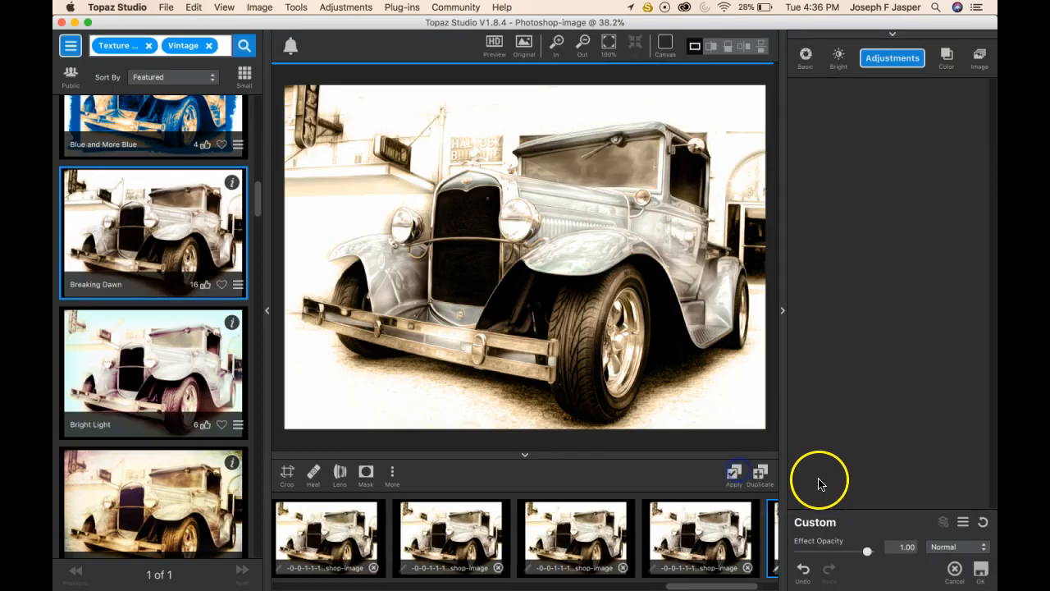
pyautogui.click(88, 539)
# Step: Apply another Basic Adjustment with clarity 0.10, shadow -0.43, highlight 0.22 and black level -0.38
pyautogui.click(892, 58)
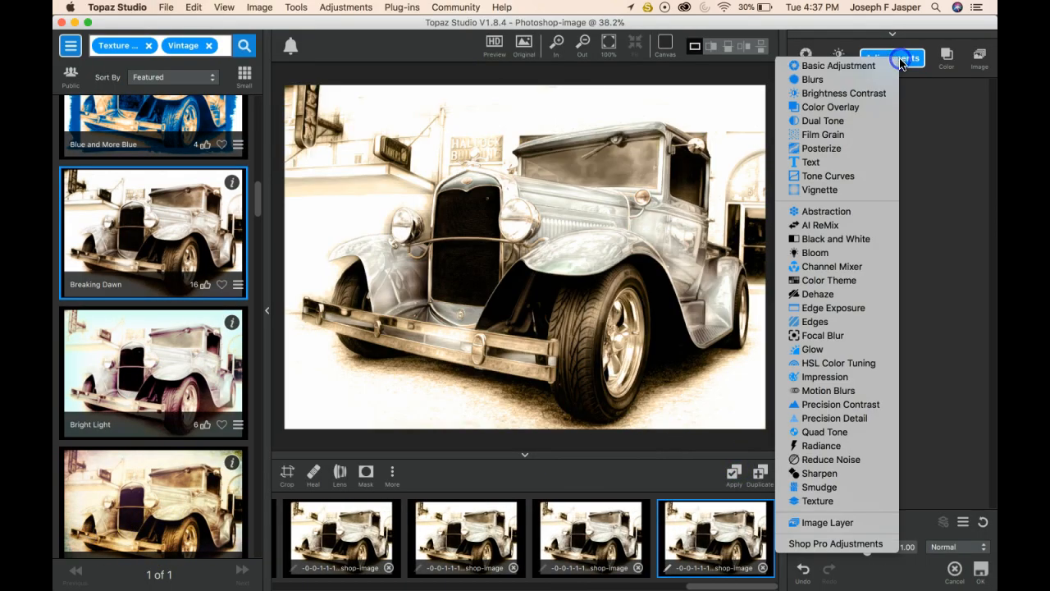
pyautogui.click(886, 66)
pyautogui.moveTo(870, 267); pyautogui.dragTo(875, 266)
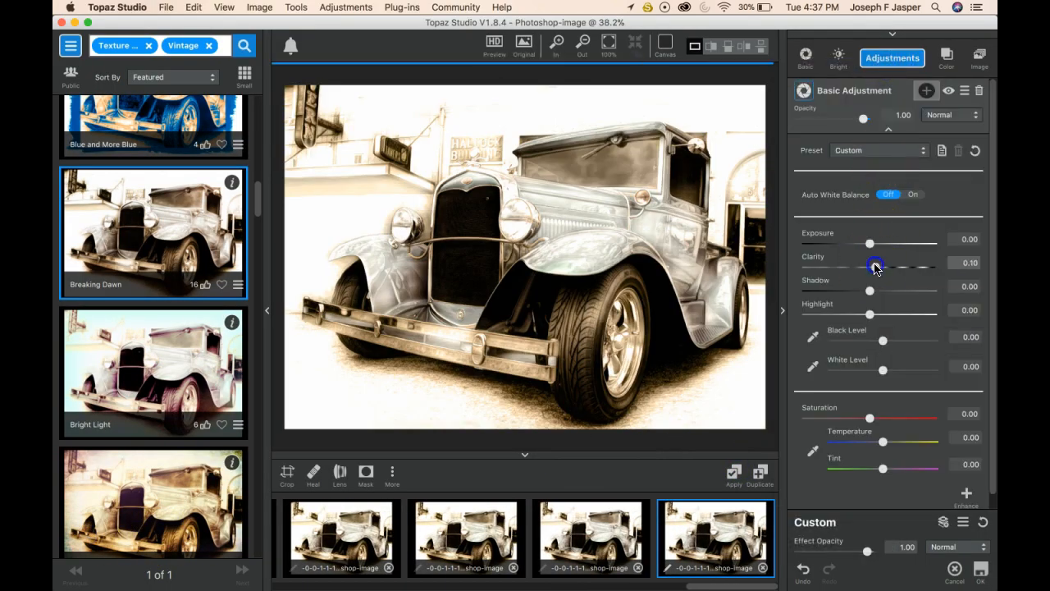
pyautogui.moveTo(878, 340); pyautogui.dragTo(875, 341)
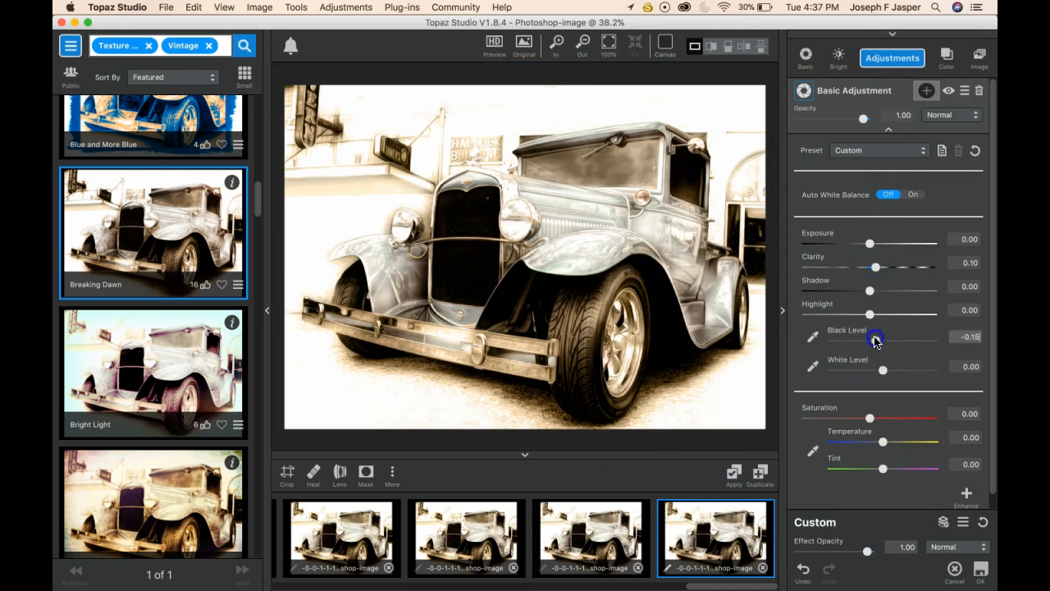
pyautogui.click(869, 290)
pyautogui.moveTo(849, 288); pyautogui.dragTo(842, 287)
pyautogui.moveTo(876, 340); pyautogui.dragTo(883, 315)
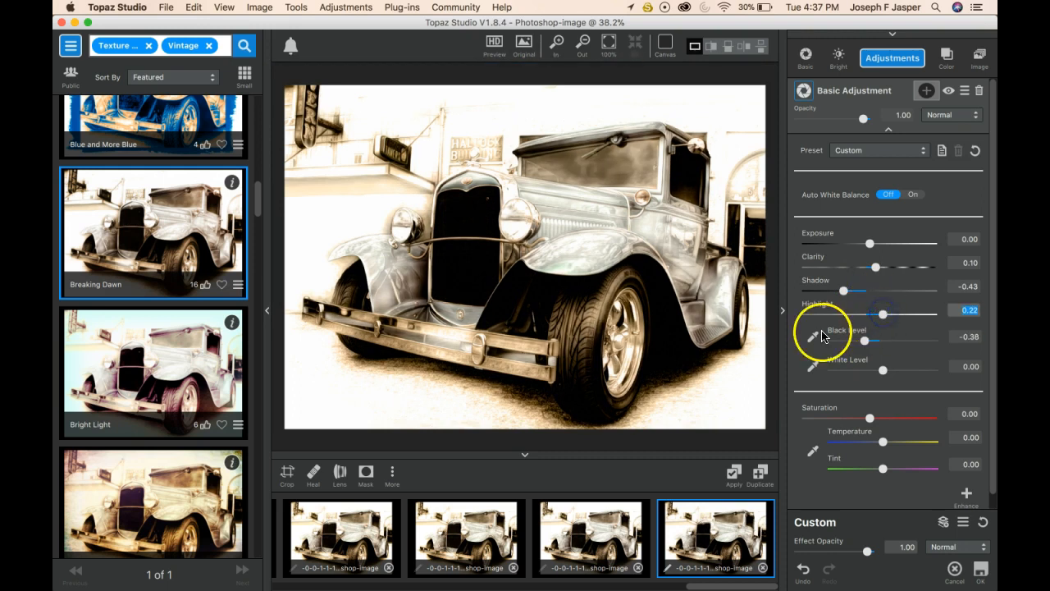
pyautogui.click(735, 472)
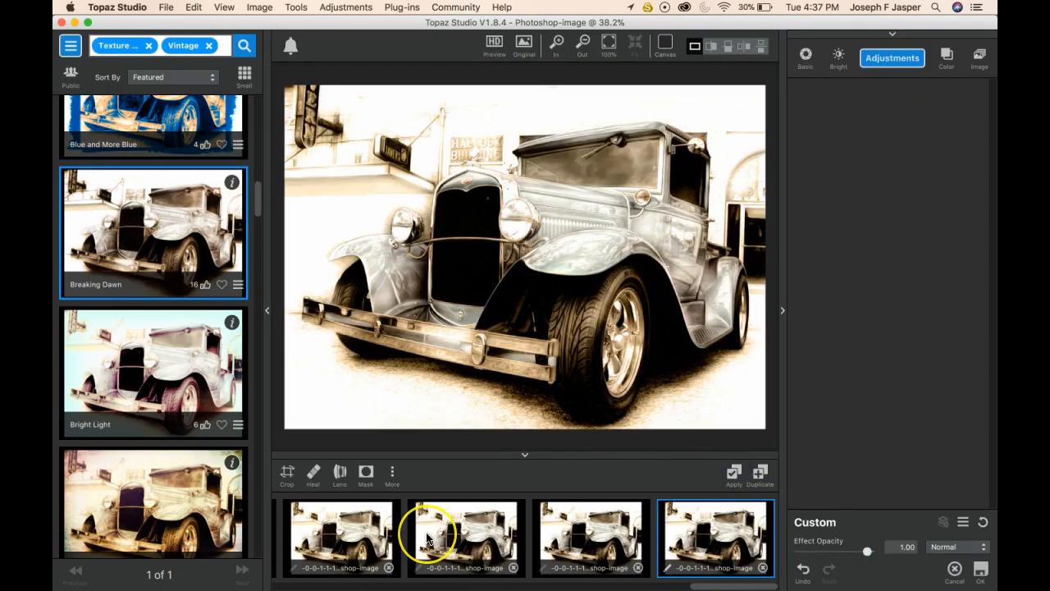
# Step: Add the black signature PNG as an image layer, shrink it, tilt it slightly and place it in the photo's lower-left corner
pyautogui.hscroll(-10, 428, 538)
pyautogui.click(511, 532)
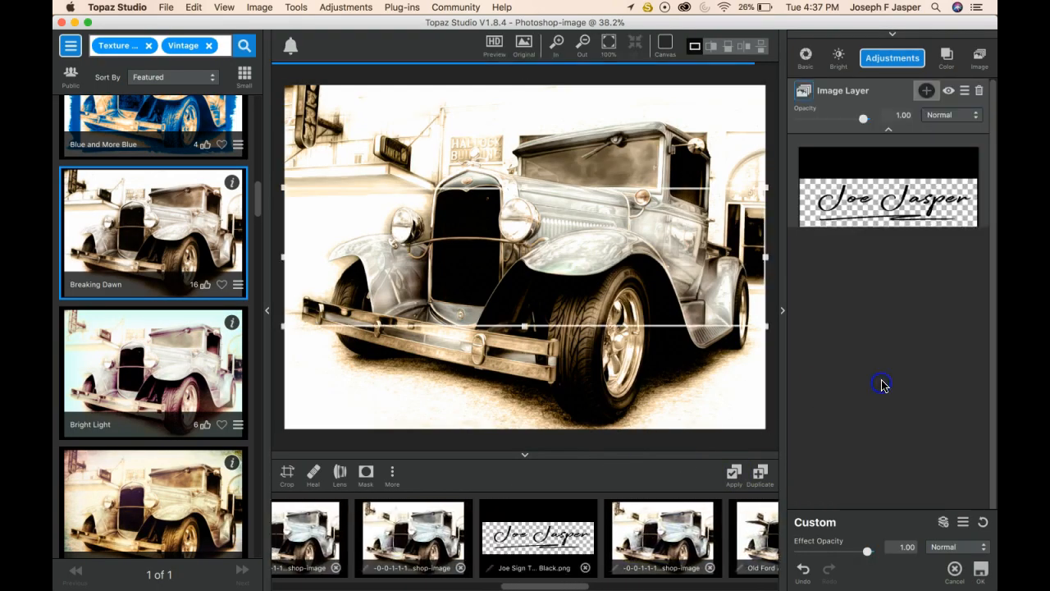
pyautogui.moveTo(768, 188)
pyautogui.mouseDown()
pyautogui.moveTo(632, 293)
pyautogui.moveTo(534, 321)
pyautogui.moveTo(542, 277)
pyautogui.moveTo(473, 298)
pyautogui.moveTo(469, 335)
pyautogui.moveTo(478, 325)
pyautogui.moveTo(412, 396)
pyautogui.moveTo(425, 402)
pyautogui.moveTo(376, 402)
pyautogui.mouseUp()
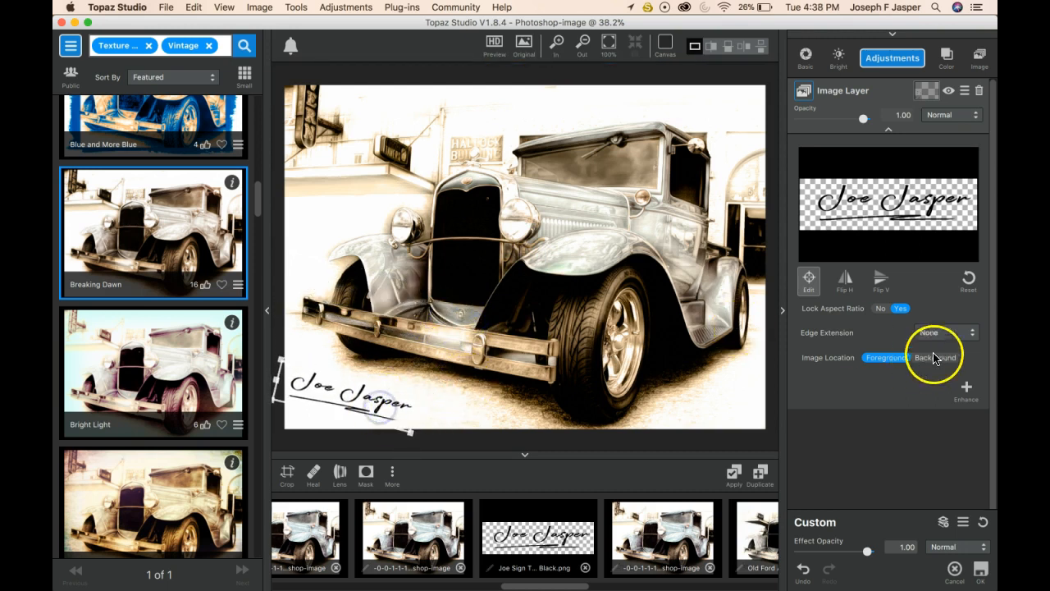
# Step: Enhance the signature layer with a Color Overlay, set the layer's opacity to 0.63 and apply it
pyautogui.click(966, 386)
pyautogui.moveTo(863, 118); pyautogui.dragTo(839, 120)
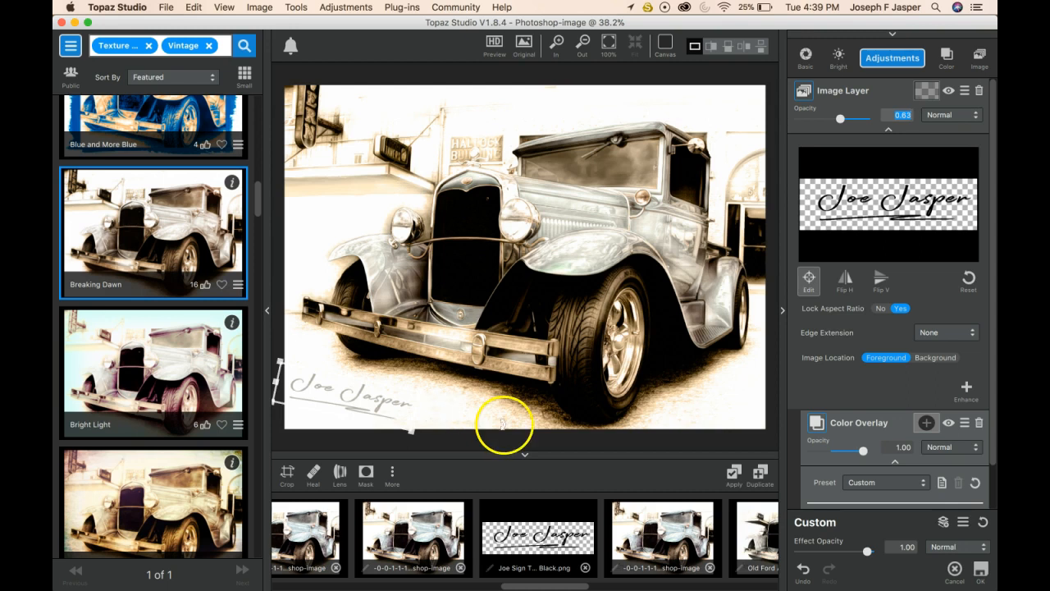
pyautogui.click(734, 473)
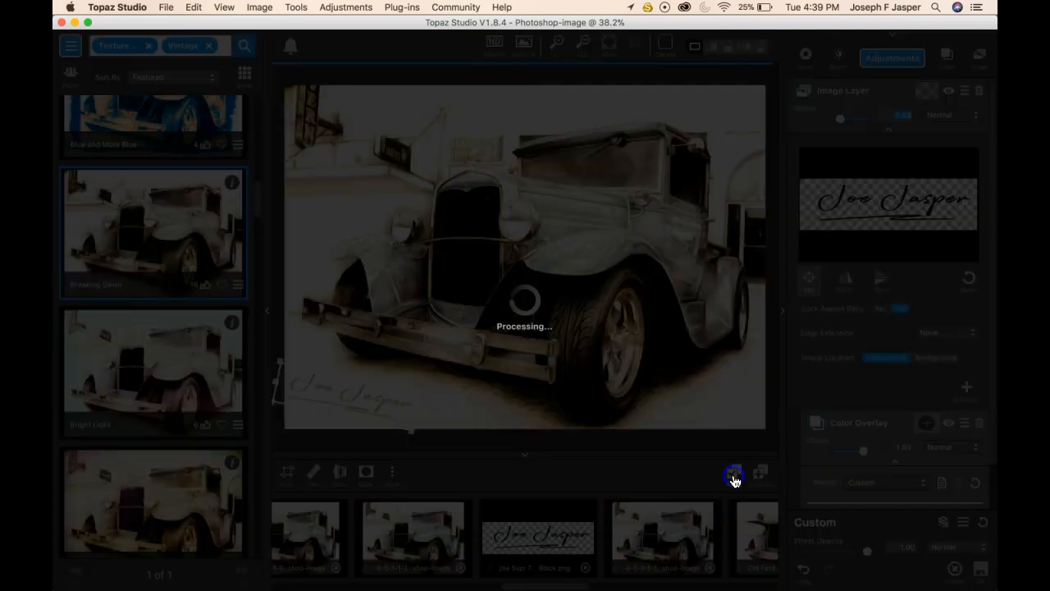